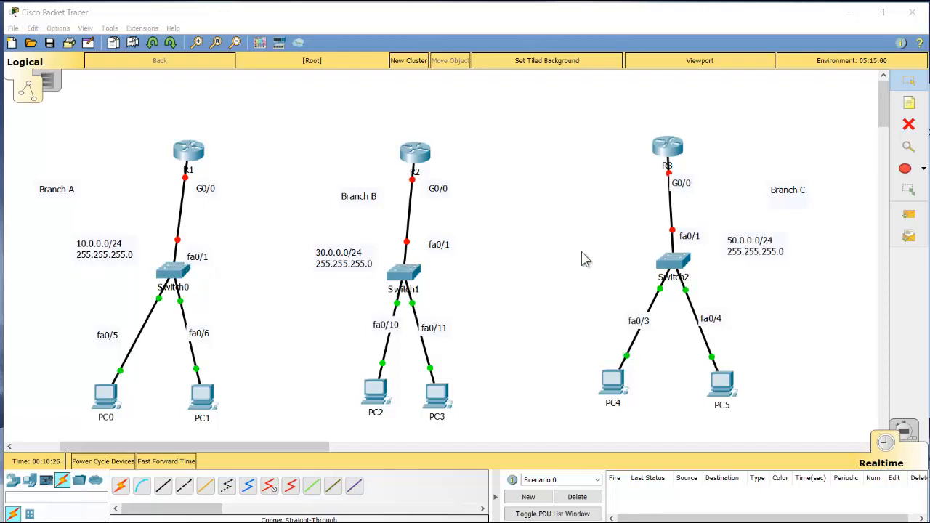
Set PC0's static IPv4 address to 10.0.0.20 in its IP configuration.
{"action": "left_click", "coordinate": [105, 396]}
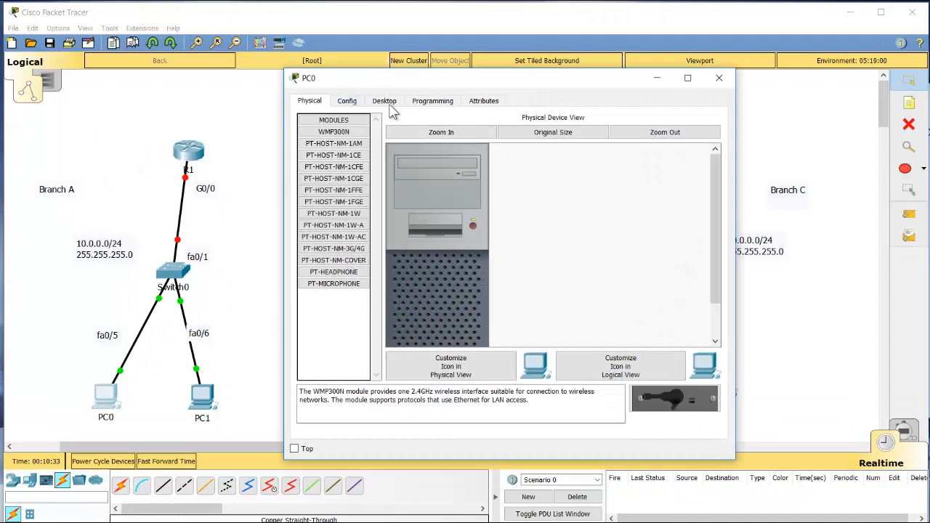
{"action": "left_click", "coordinate": [388, 104]}
{"action": "left_click", "coordinate": [346, 146]}
{"action": "left_click", "coordinate": [460, 168]}
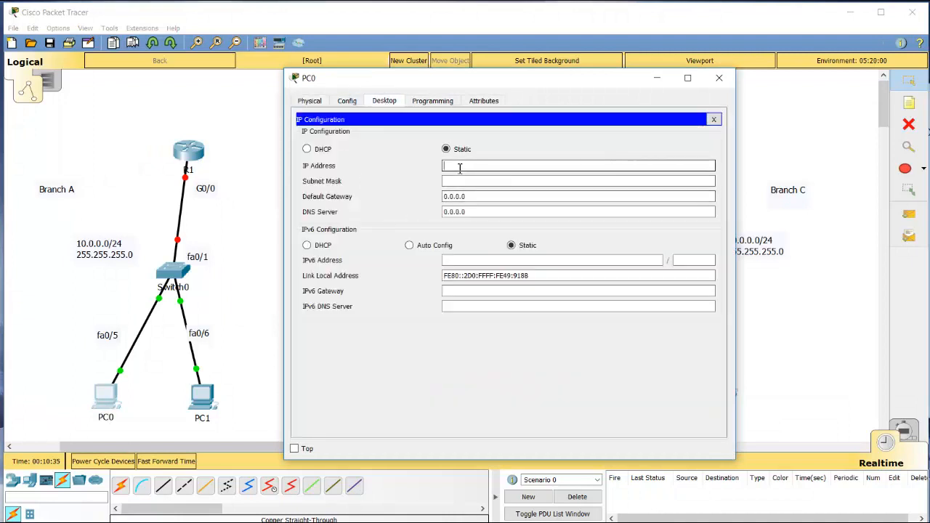
{"action": "type", "text": "10"}
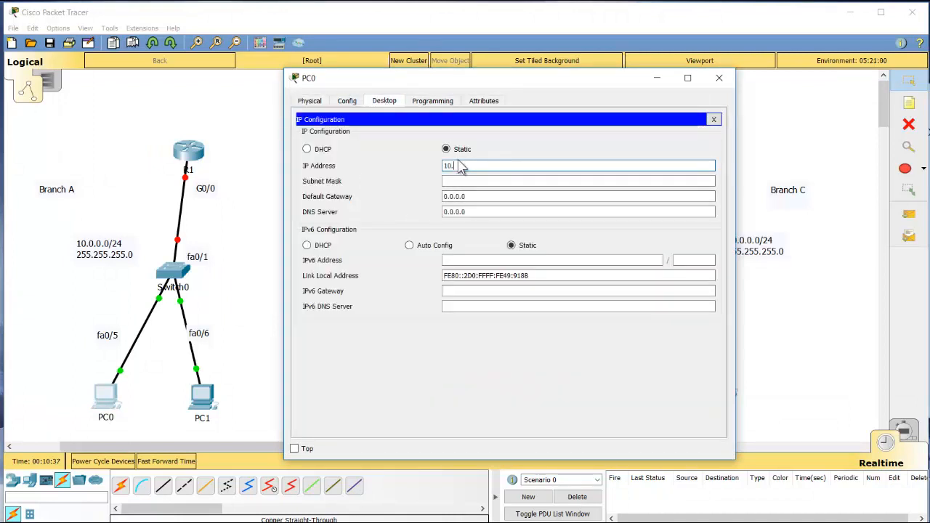
{"action": "type", "text": ".0.0.20"}
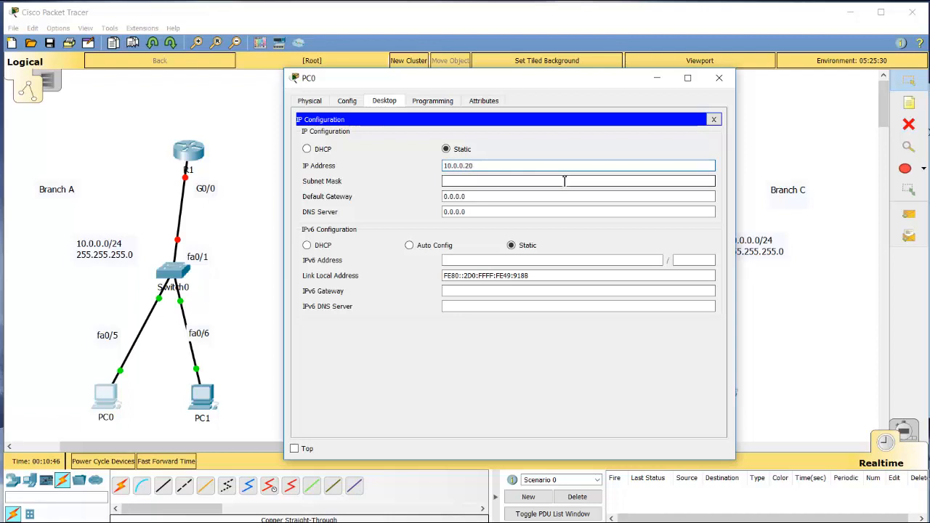
Set PC0's subnet mask to 255.255.255.0 and default gateway to 10.0.0.1, then close its window.
{"action": "left_click", "coordinate": [565, 181]}
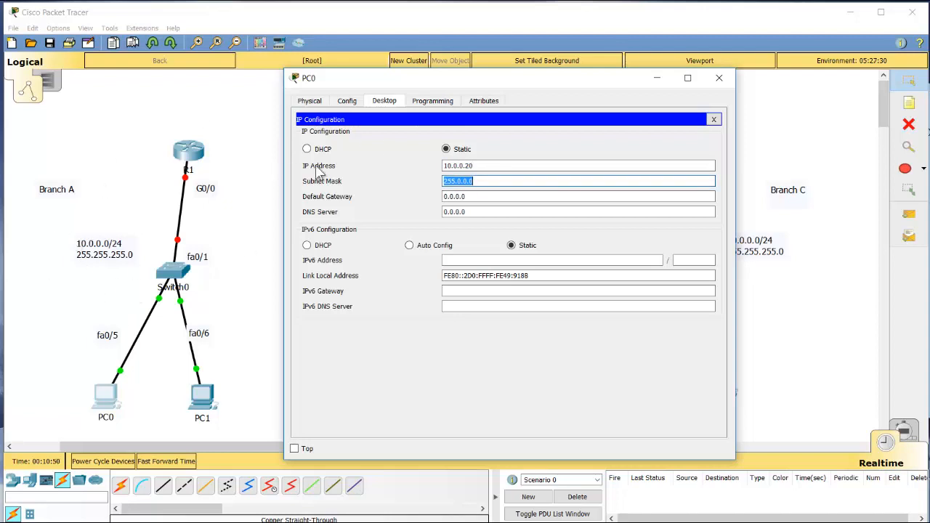
{"action": "type", "text": "255"}
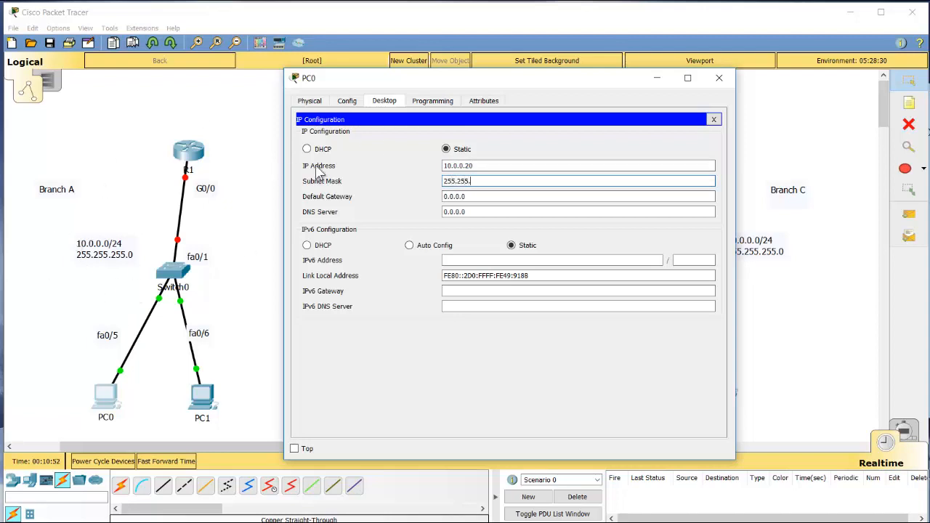
{"action": "type", "text": ".255.255.0"}
{"action": "key", "text": "Tab"}
{"action": "type", "text": "10.0.0.1"}
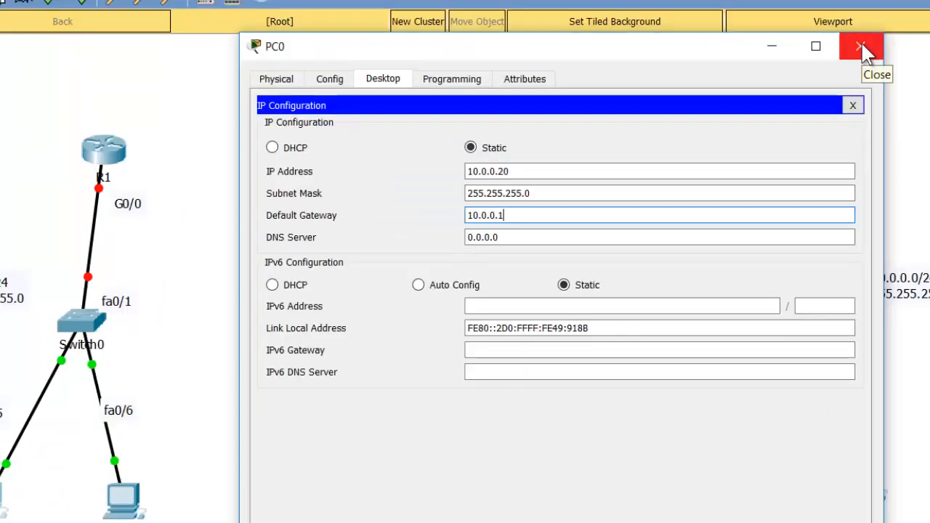
{"action": "left_click", "coordinate": [862, 45]}
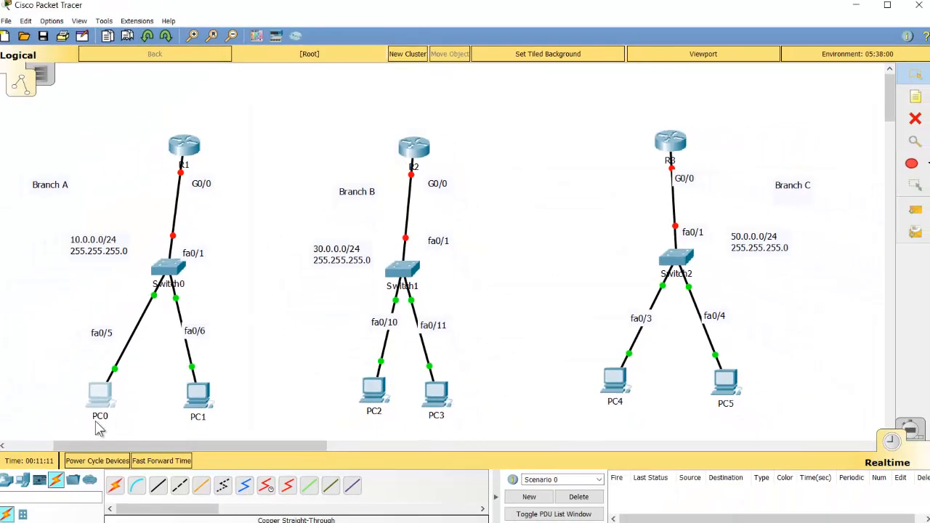
Rename PC0 as 10.0.0.20 and PC1 as 10.0.0.21 on the Branch A topology.
{"action": "left_click", "coordinate": [101, 417]}
{"action": "type", "text": "10.0.0.20"}
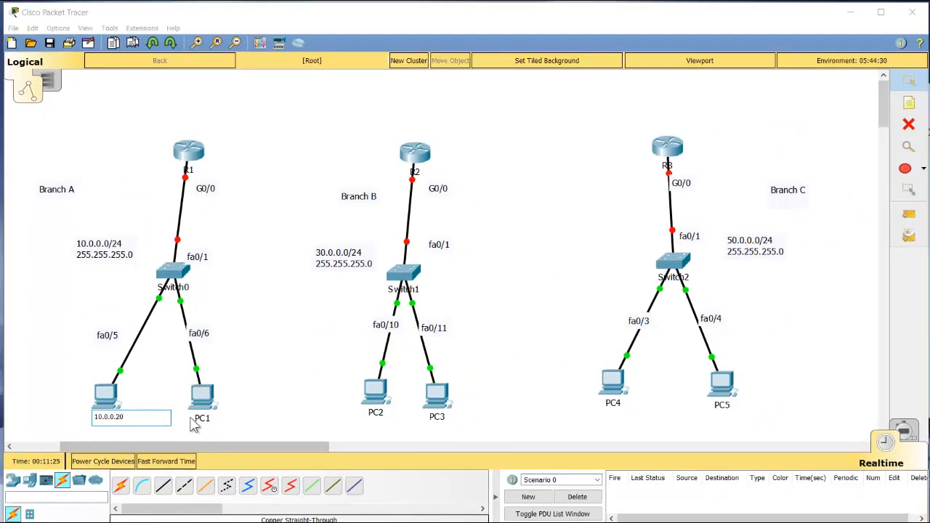
{"action": "left_click", "coordinate": [207, 418]}
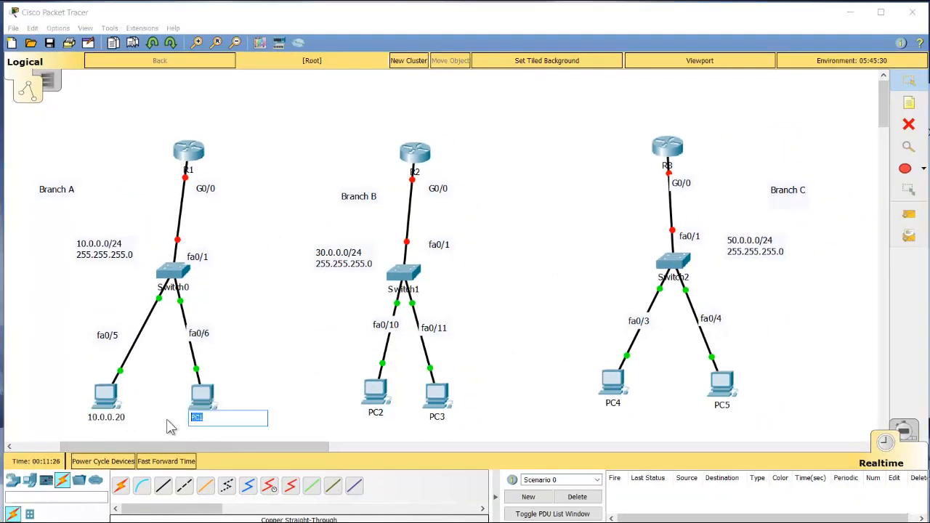
{"action": "type", "text": "10.0.0.21"}
Configure the 10.0.0.21 PC with IP address 10.0.0.21, subnet mask 255.255.255.0 and default gateway 10.0.0.1.
{"action": "left_click", "coordinate": [207, 399]}
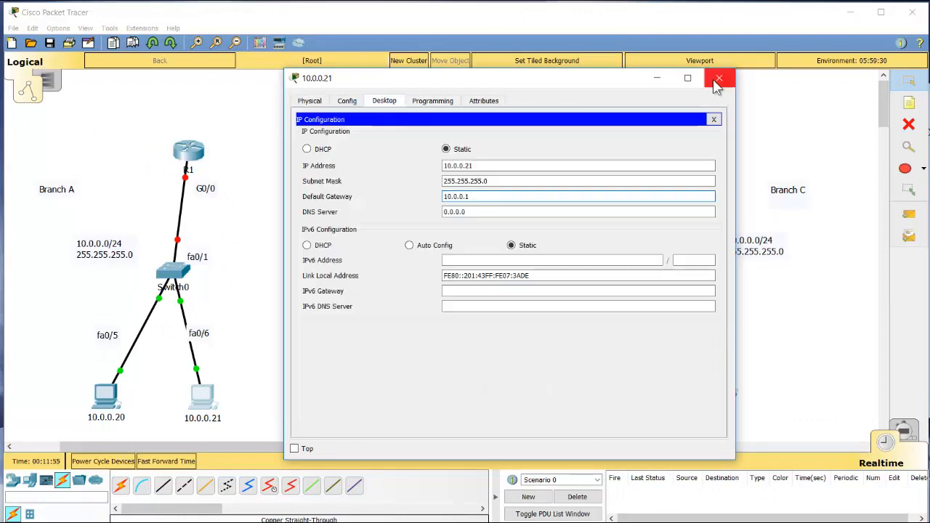
{"action": "left_click", "coordinate": [717, 82]}
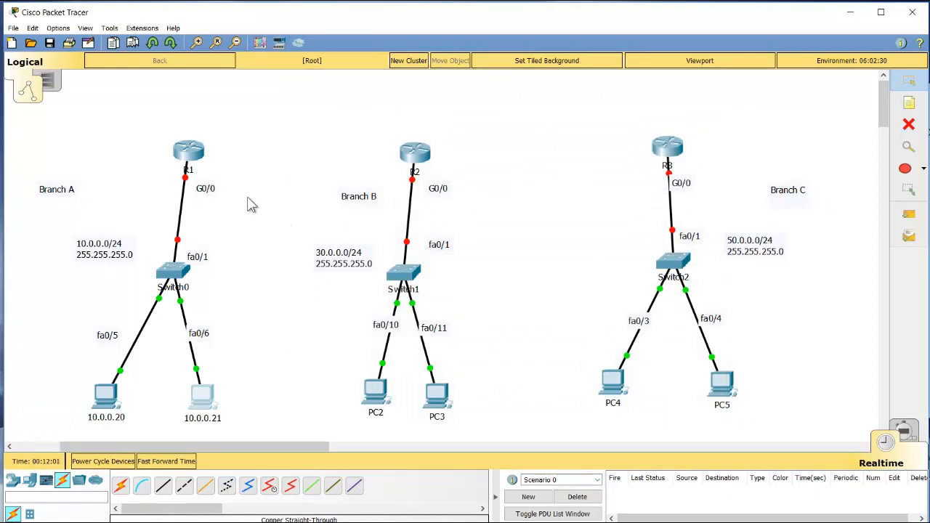
Add the gateway addresses 10.0.0.1, 30.0.0.1 and 50.0.0.1 to the G0/0 notes of R1, R2 and R3.
{"action": "double_click", "coordinate": [210, 187]}
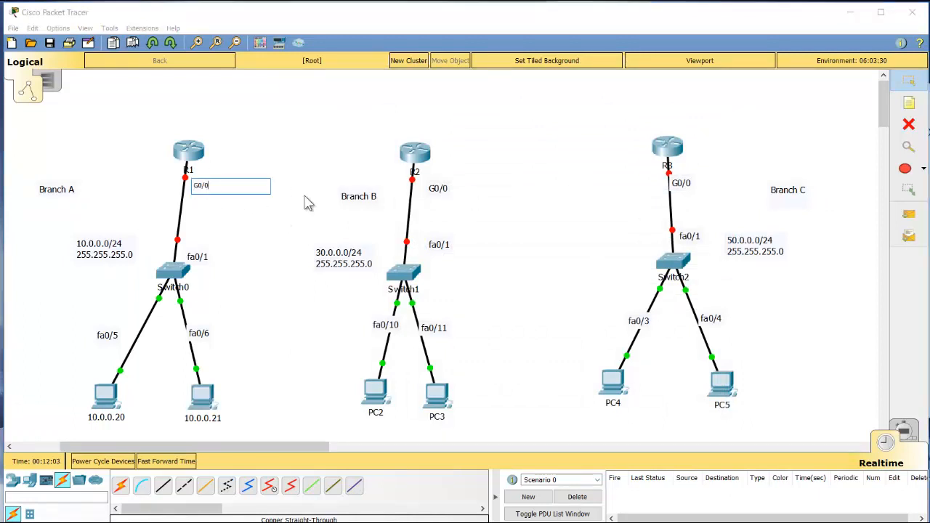
{"action": "key", "text": "Return"}
{"action": "double_click", "coordinate": [445, 189]}
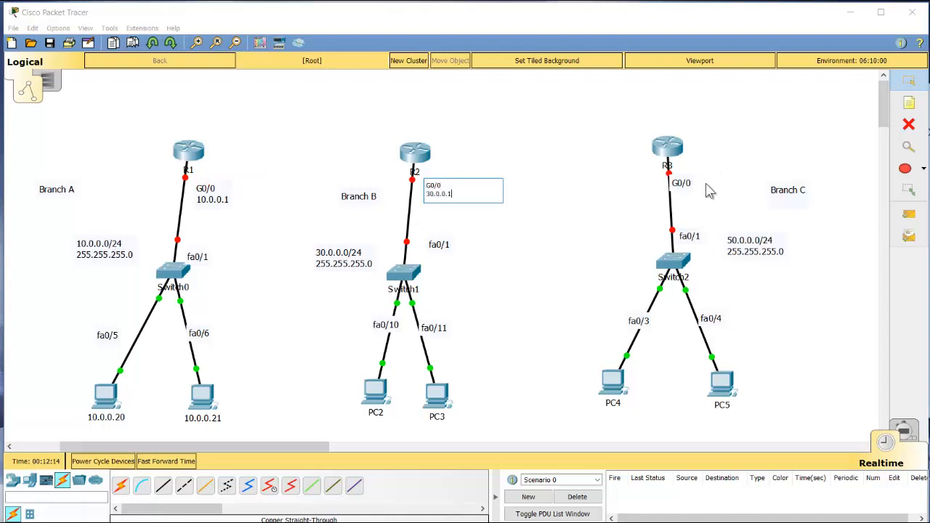
{"action": "left_click", "coordinate": [691, 186]}
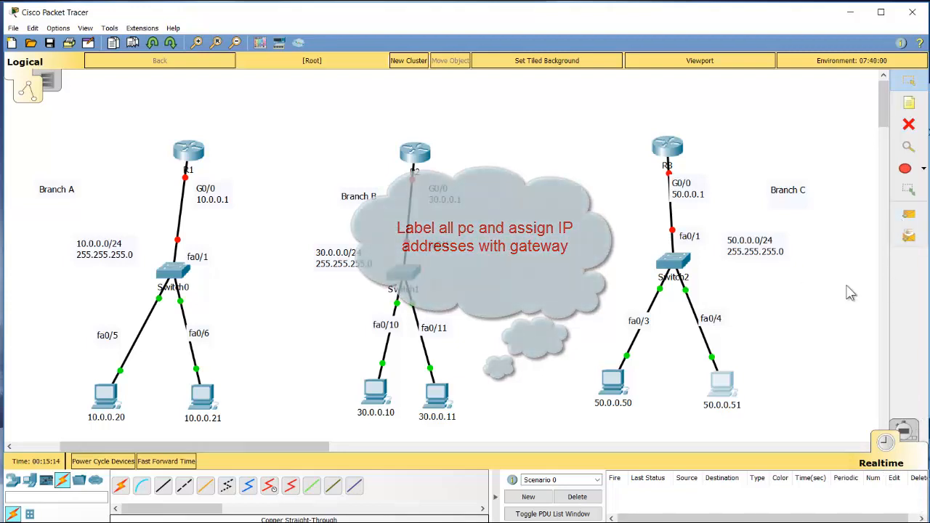
Test connectivity within Branches A and B with simple PDUs from 10.0.0.20 to 10.0.0.21 and from 30.0.0.10 to 30.0.0.11.
{"action": "left_click", "coordinate": [908, 218]}
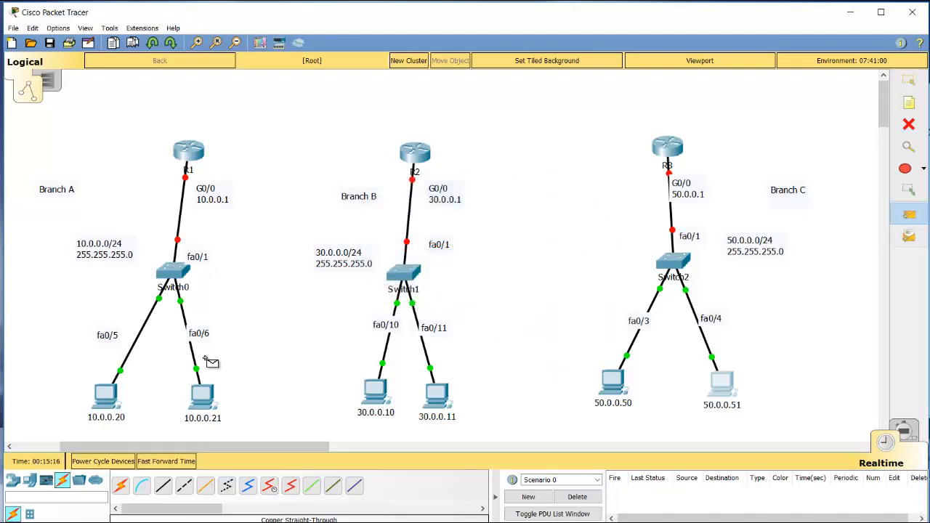
{"action": "left_click", "coordinate": [106, 397]}
{"action": "left_click", "coordinate": [203, 397]}
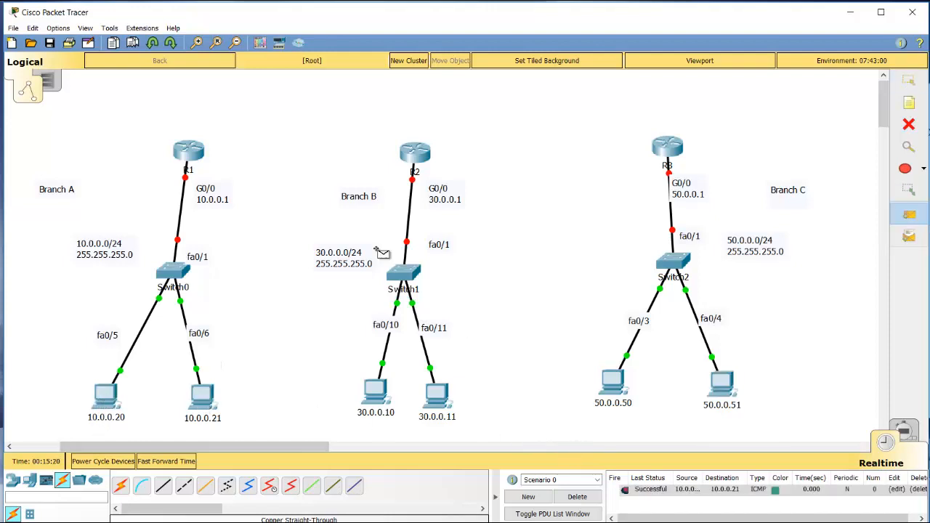
{"action": "left_click", "coordinate": [383, 396]}
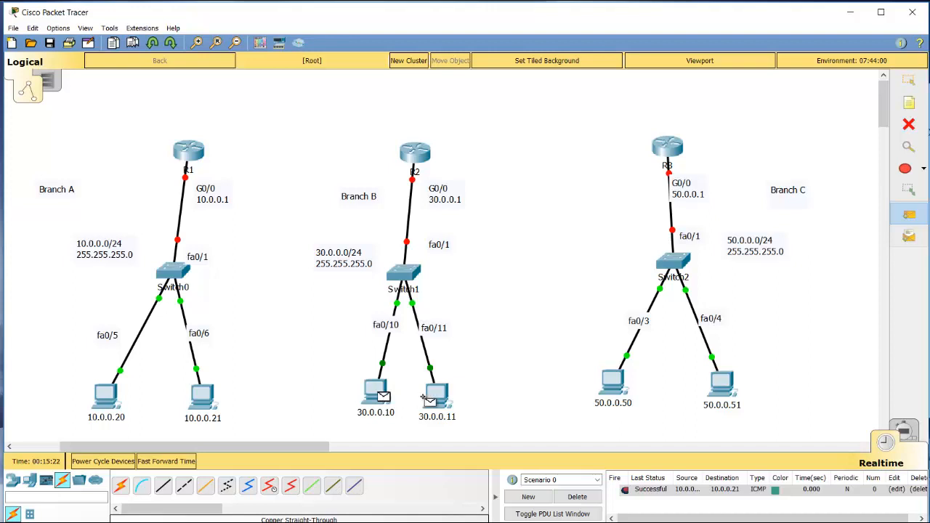
{"action": "left_click", "coordinate": [436, 395]}
Try to send a simple PDU from 10.0.0.20 to router R1 and leave the PDU tool.
{"action": "left_click", "coordinate": [908, 217]}
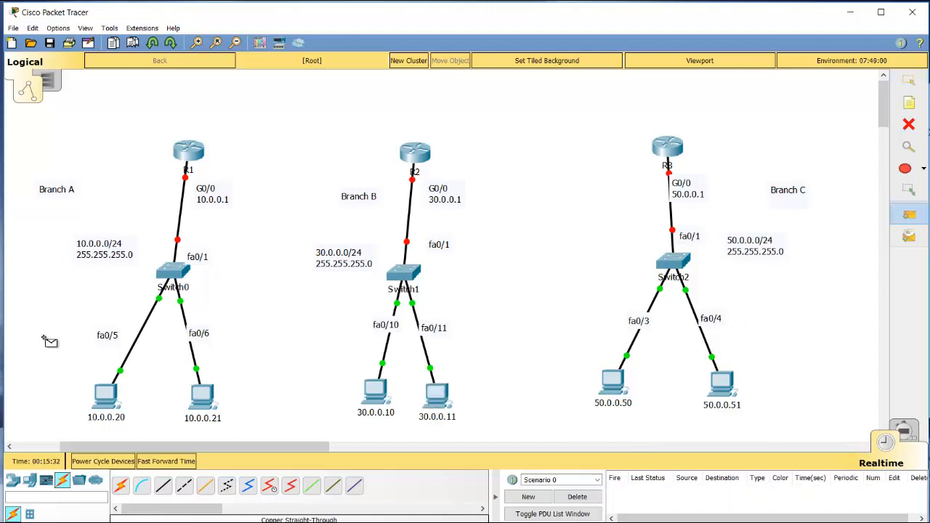
{"action": "left_click", "coordinate": [110, 401]}
{"action": "left_click", "coordinate": [196, 165]}
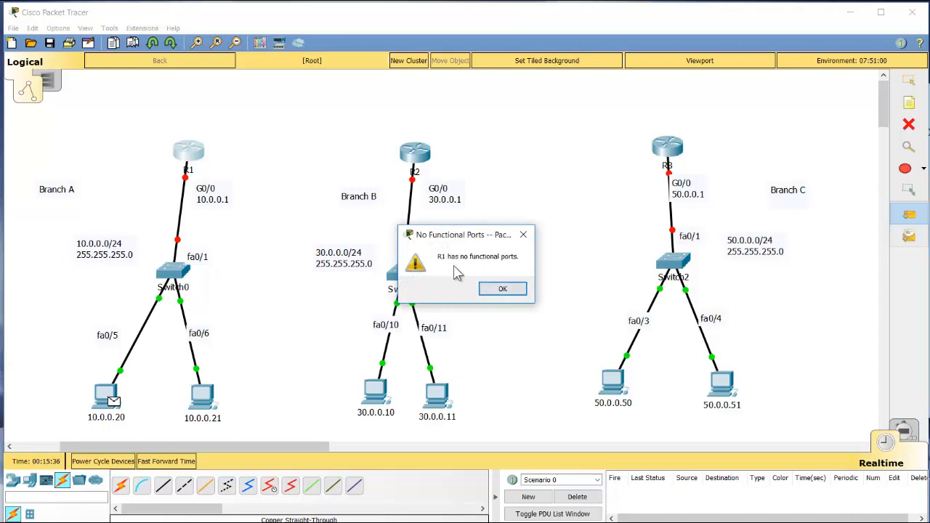
{"action": "left_click", "coordinate": [524, 235]}
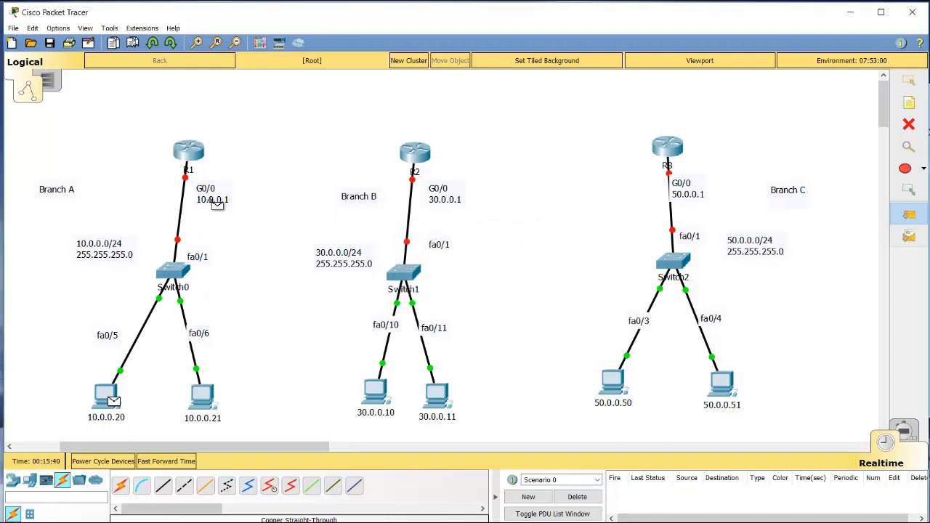
{"action": "key", "text": "Escape"}
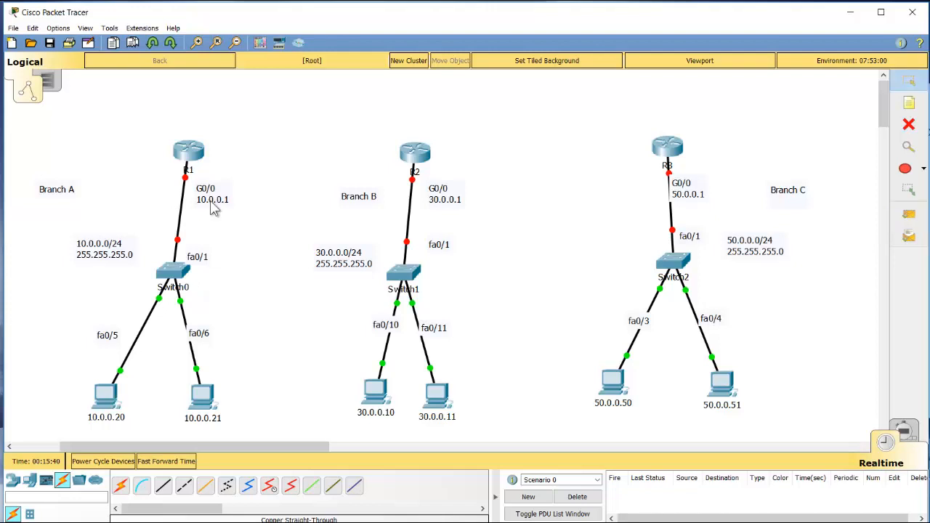
Enter global configuration mode on R1's command line and open interface g0/0 for configuration.
{"action": "left_click", "coordinate": [188, 151]}
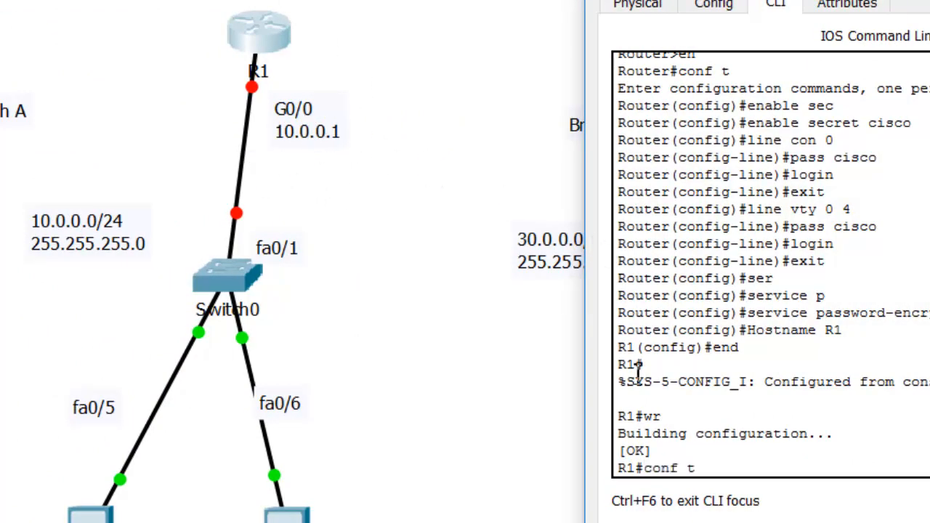
{"action": "key", "text": "Return"}
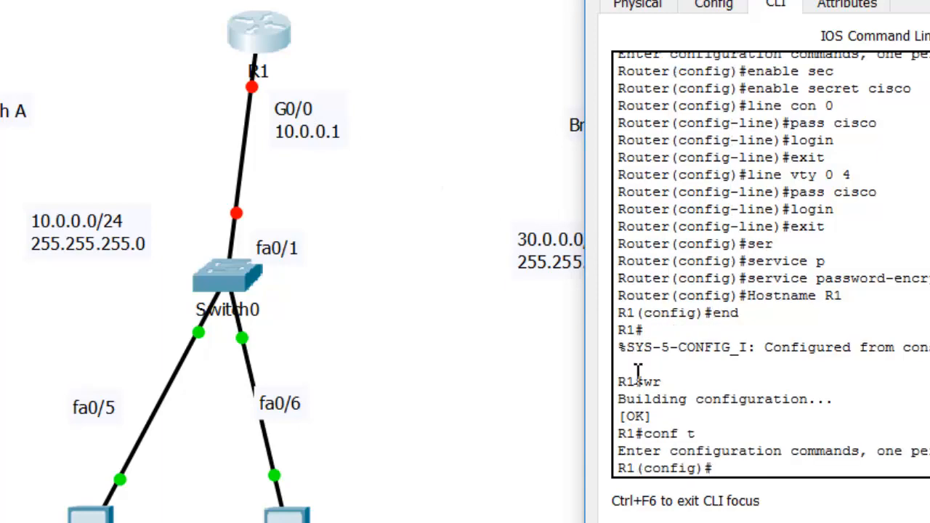
{"action": "type", "text": "int g0"}
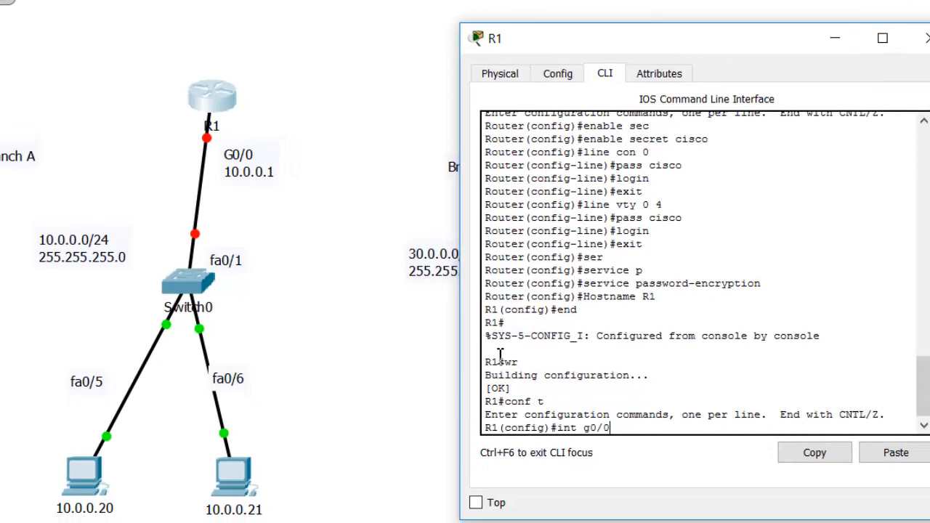
{"action": "type", "text": "/0"}
{"action": "key", "text": "Return"}
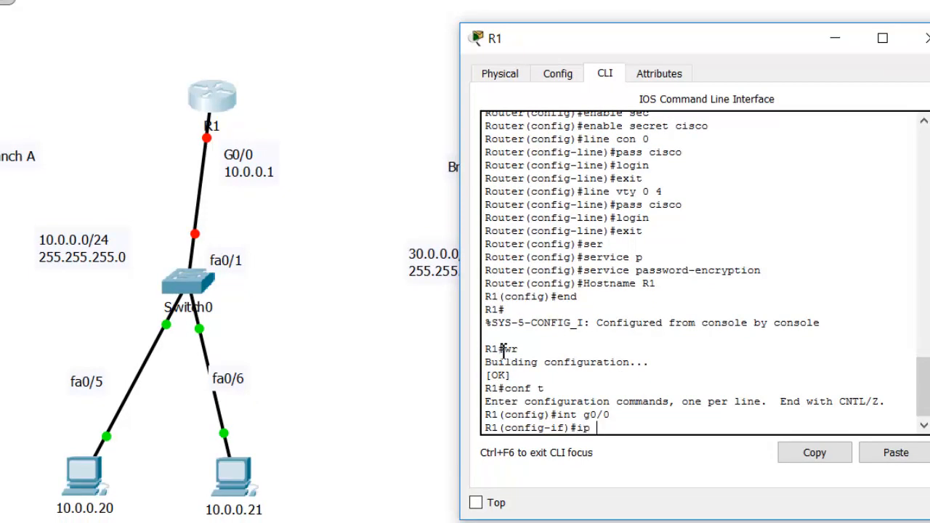
Assign IP address 10.0.0.1 with mask 255.255.255.0 to R1's g0/0 interface and enable it with no shut.
{"action": "type", "text": "ip add 10.0.0.1"}
{"action": "type", "text": "255.255.255"}
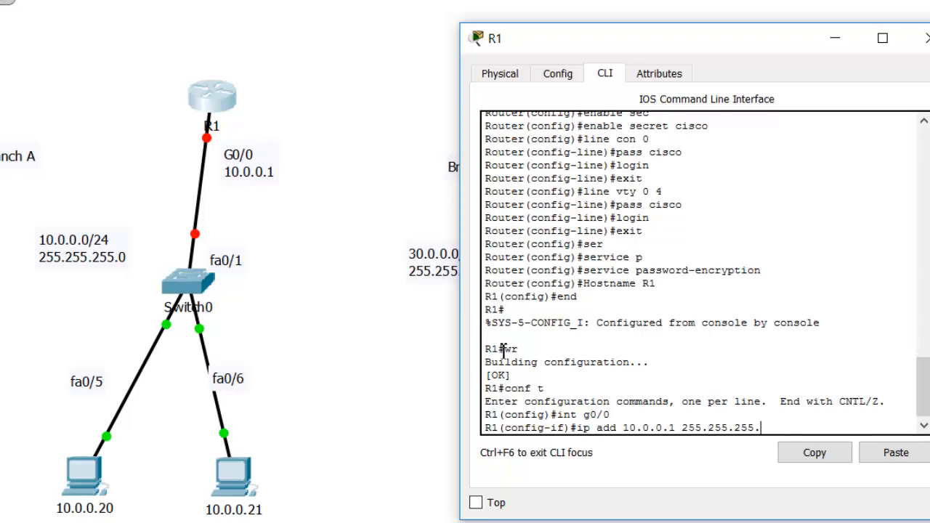
{"action": "type", "text": ".0"}
{"action": "key", "text": "Return"}
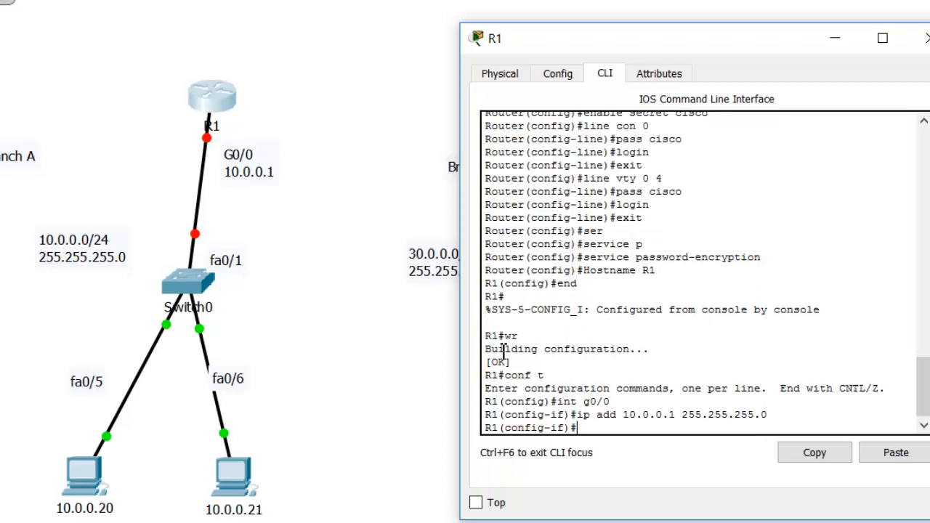
{"action": "type", "text": "no shut"}
{"action": "key", "text": "Return"}
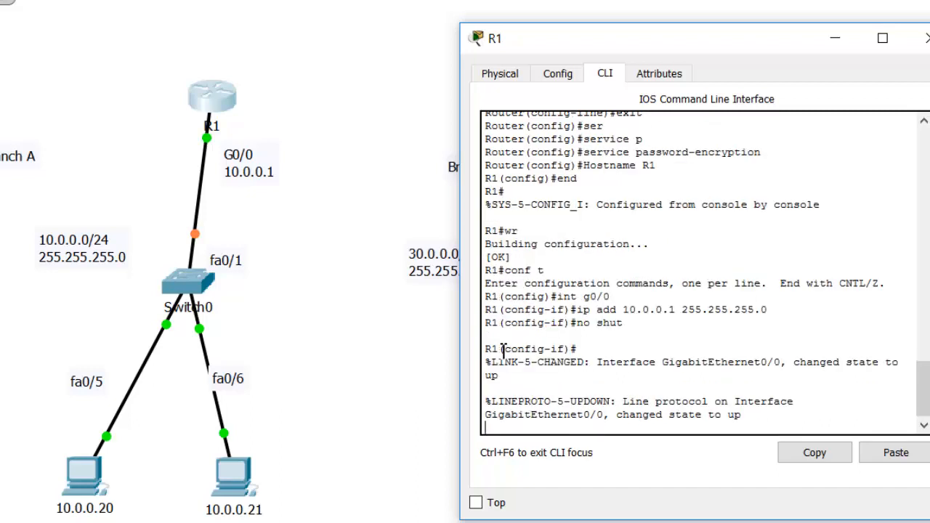
{"action": "key", "text": "Return"}
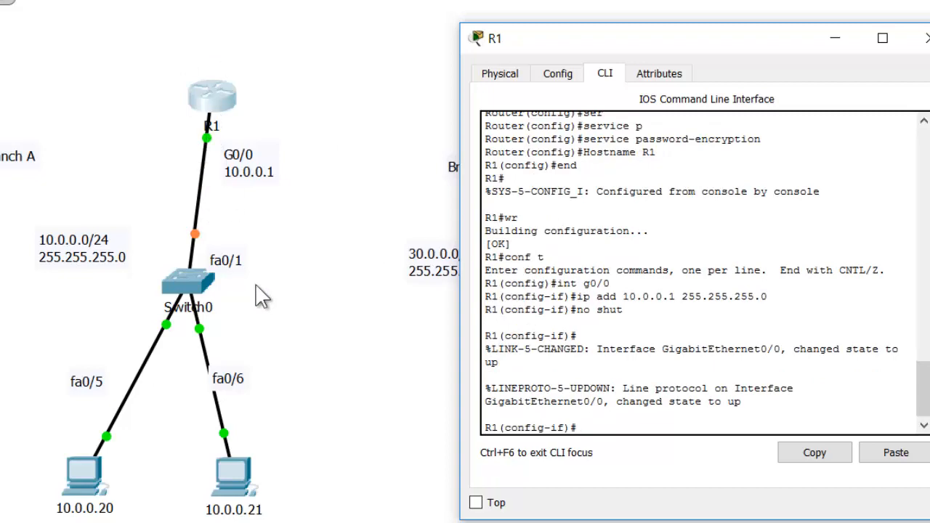
Leave R1's configuration mode with end, save the configuration with wr and close the router's window.
{"action": "type", "text": "end"}
{"action": "key", "text": "Return"}
{"action": "type", "text": "wr"}
{"action": "key", "text": "Return"}
{"action": "left_click", "coordinate": [922, 38]}
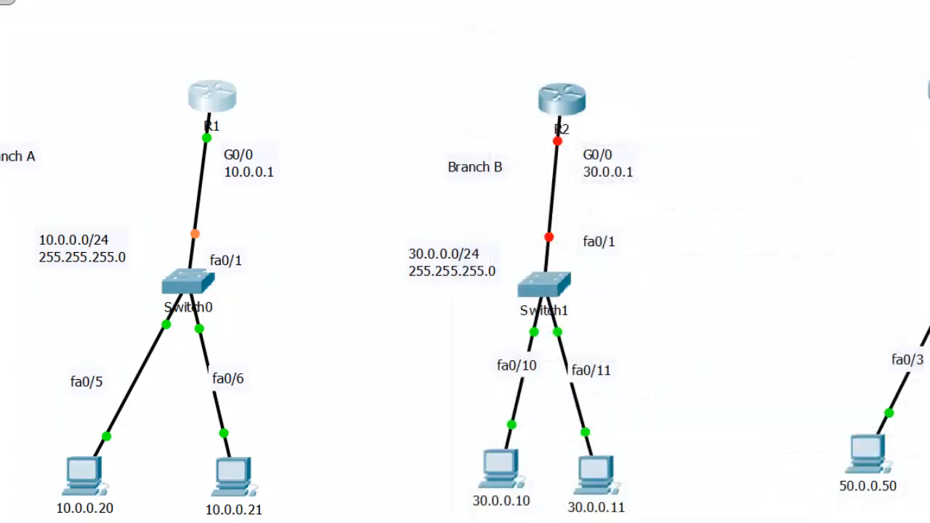
Test the Branch A gateway by sending simple PDUs from 10.0.0.20 and 10.0.0.21 to R1.
{"action": "left_click", "coordinate": [925, 191]}
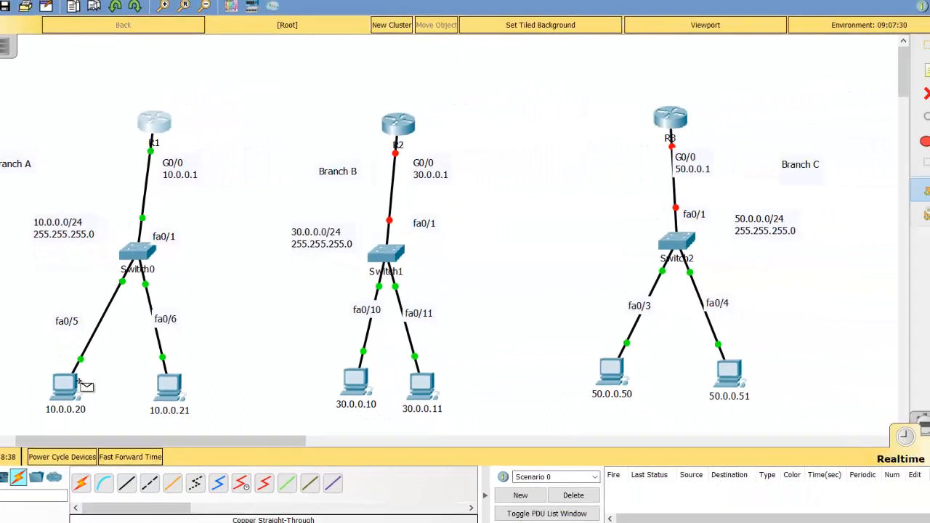
{"action": "left_click", "coordinate": [80, 385]}
{"action": "left_click", "coordinate": [154, 125]}
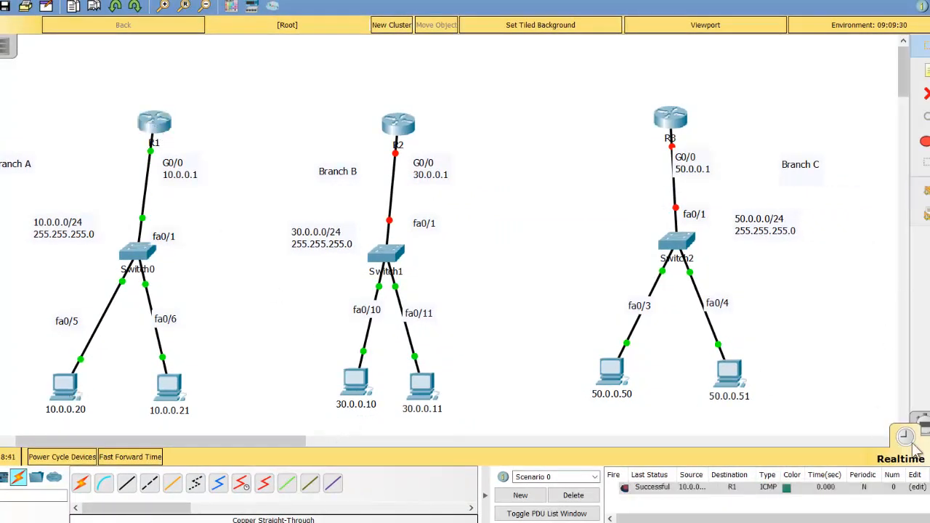
{"action": "left_click", "coordinate": [169, 386]}
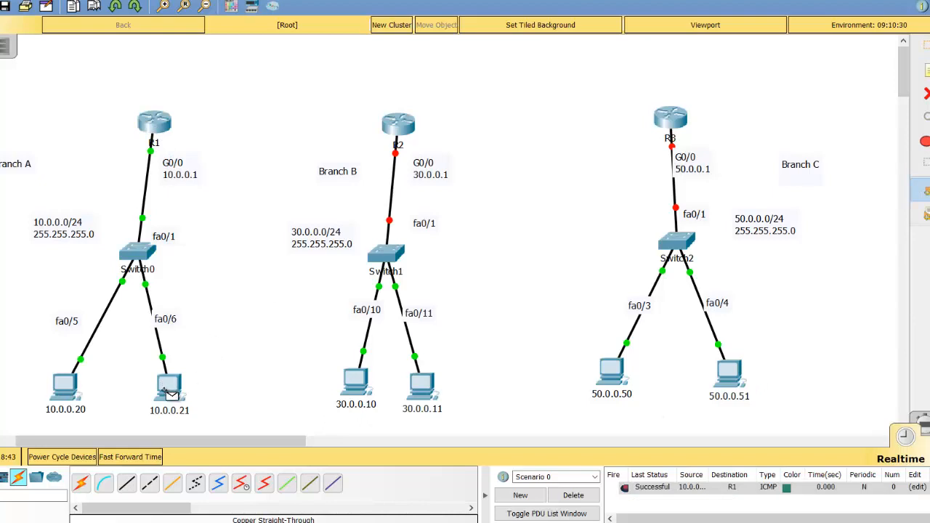
{"action": "left_click", "coordinate": [145, 121]}
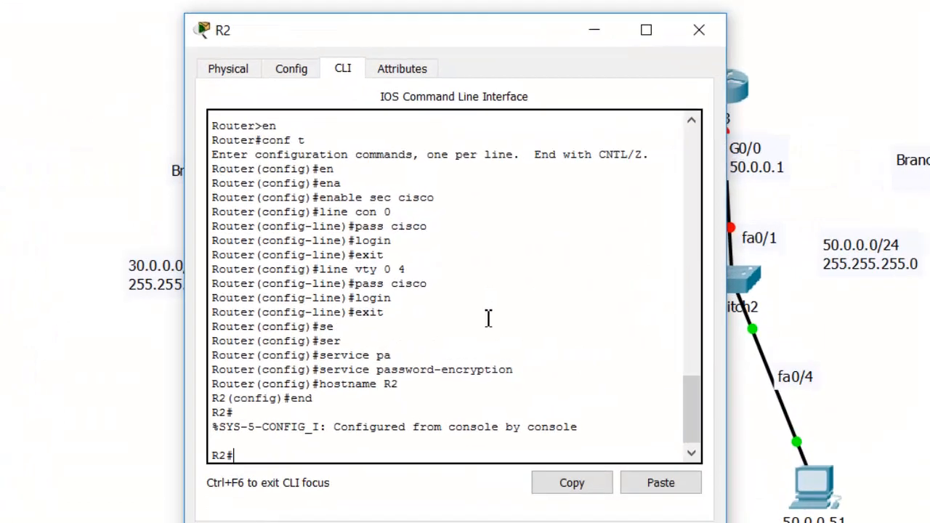
Save R2's running configuration with wr.
{"action": "type", "text": "wr"}
{"action": "key", "text": "Return"}
{"action": "key", "text": "Return"}
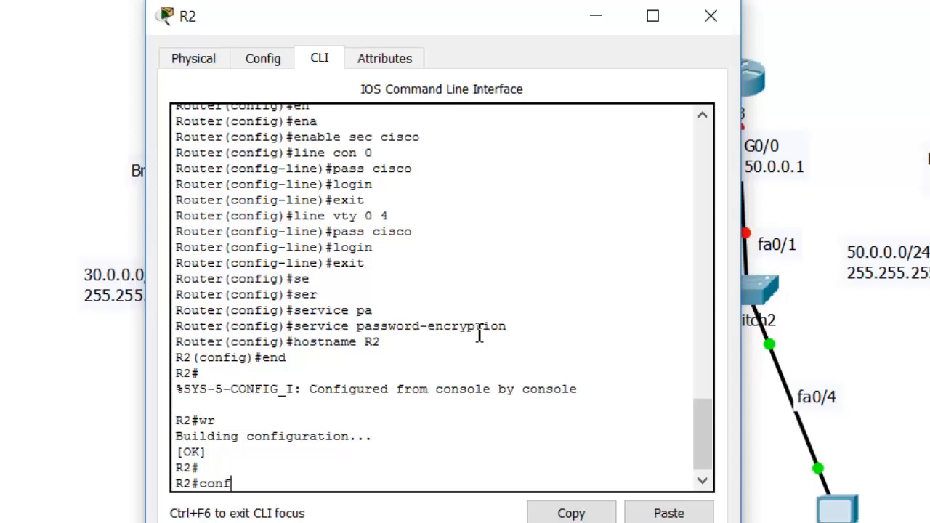
Assign IP address 30.0.0.1 with mask 255.255.255.0 to R2's g0/0 interface, enable it with no shut, save with wr and close the router's window.
{"action": "type", "text": "conf t"}
{"action": "key", "text": "Return"}
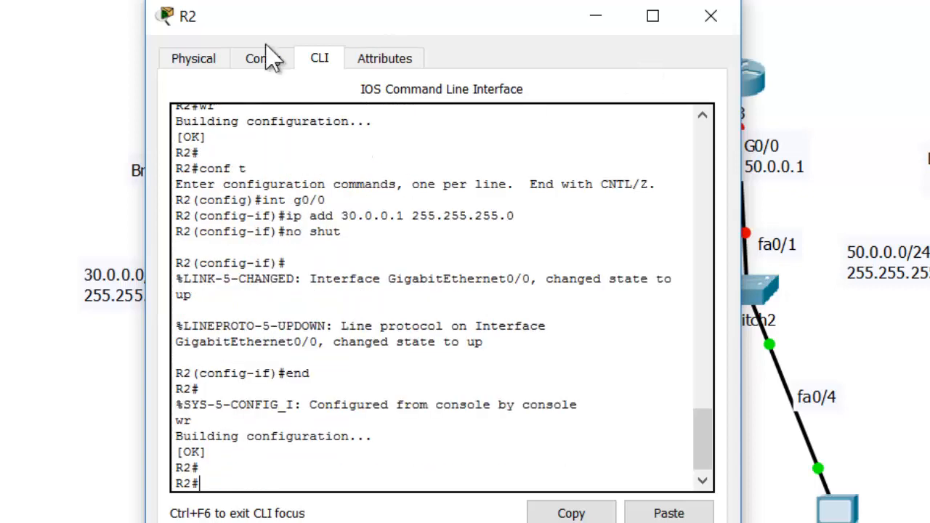
{"action": "left_click", "coordinate": [694, 31]}
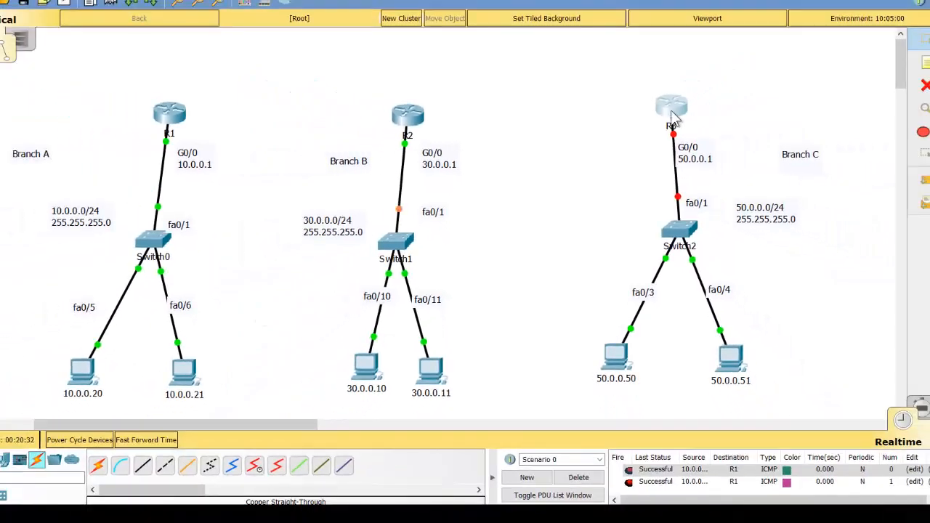
Assign IP address 50.0.0.1 with mask 255.255.255.0 to R3's g0/0 interface, enable it with no shut, save with wr and close the router's window.
{"action": "left_click", "coordinate": [711, 87]}
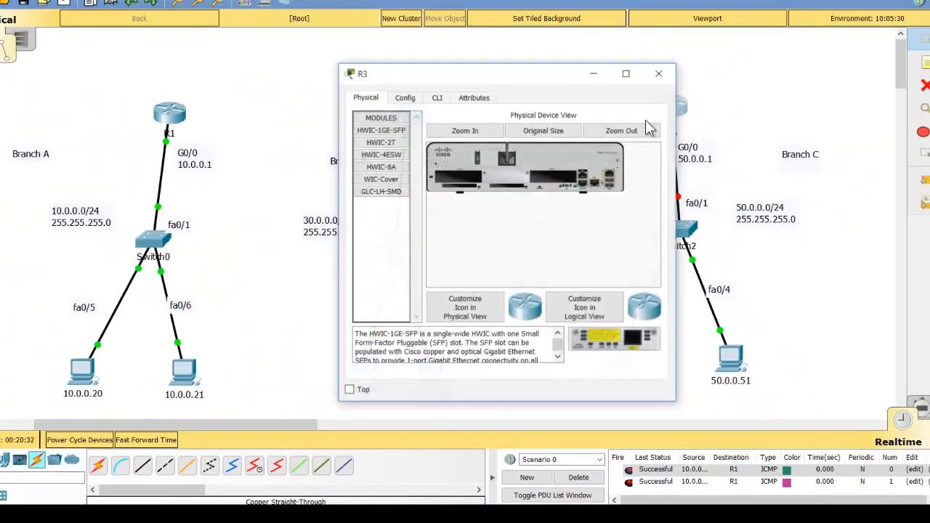
{"action": "left_click", "coordinate": [437, 101]}
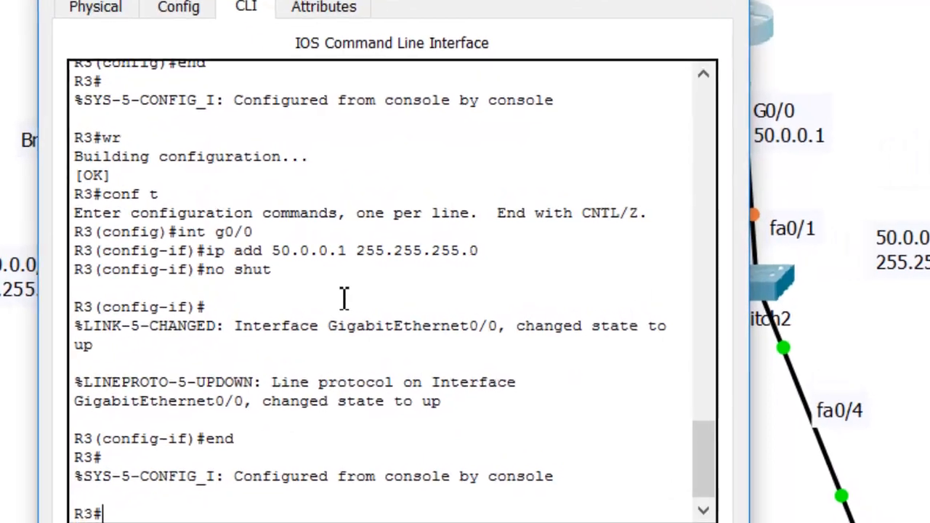
{"action": "type", "text": "wr"}
{"action": "key", "text": "Return"}
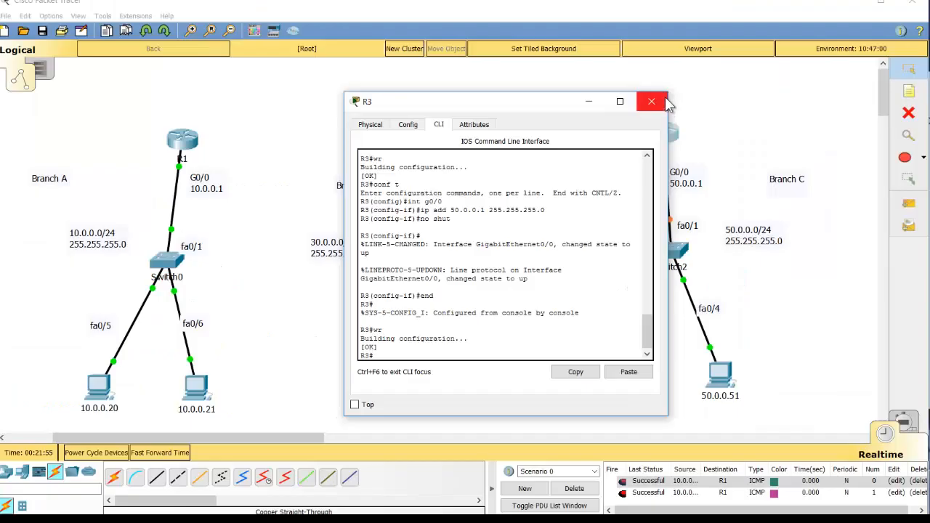
{"action": "left_click", "coordinate": [656, 97]}
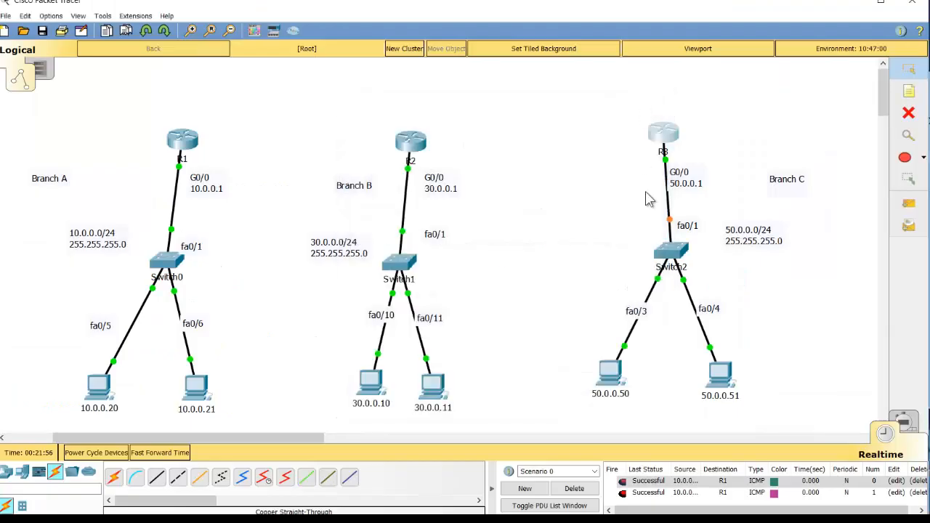
Test the Branch B gateway with simple PDUs from 30.0.0.10 to R2, deleting the PDU scenario between attempts.
{"action": "left_click", "coordinate": [908, 203]}
{"action": "left_click", "coordinate": [374, 383]}
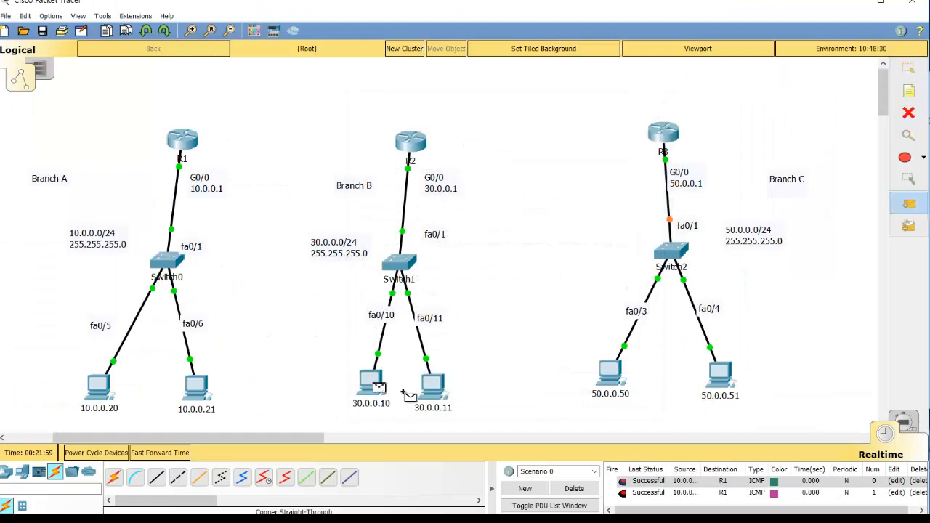
{"action": "left_click", "coordinate": [410, 142]}
{"action": "left_click", "coordinate": [574, 488]}
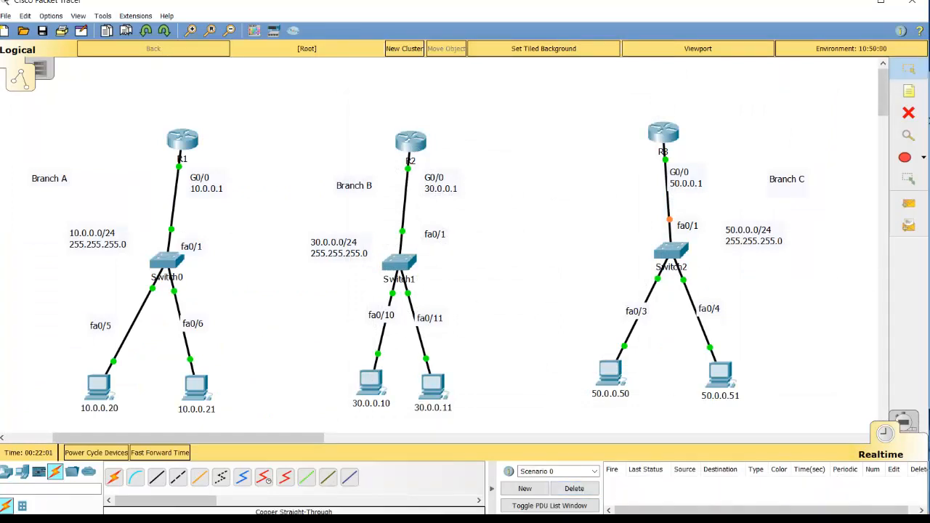
{"action": "left_click", "coordinate": [908, 203]}
{"action": "left_click", "coordinate": [372, 380]}
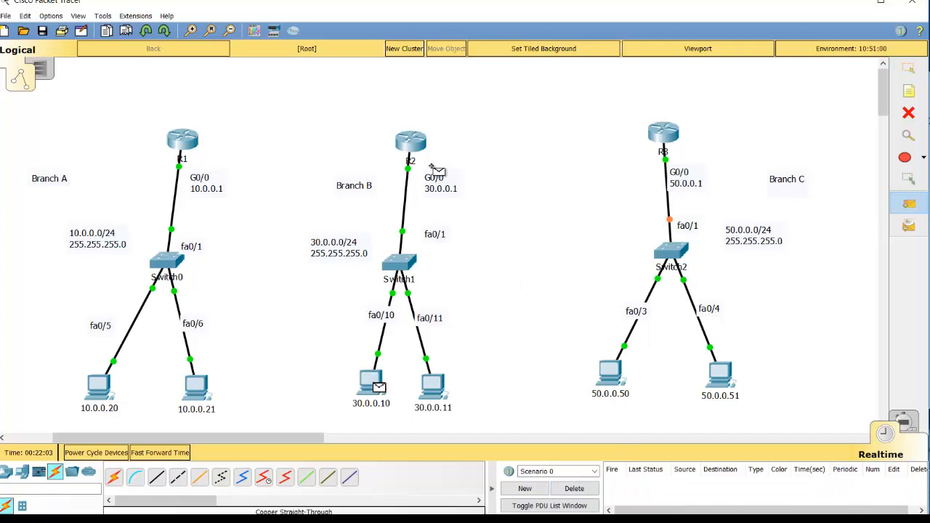
{"action": "left_click", "coordinate": [420, 150]}
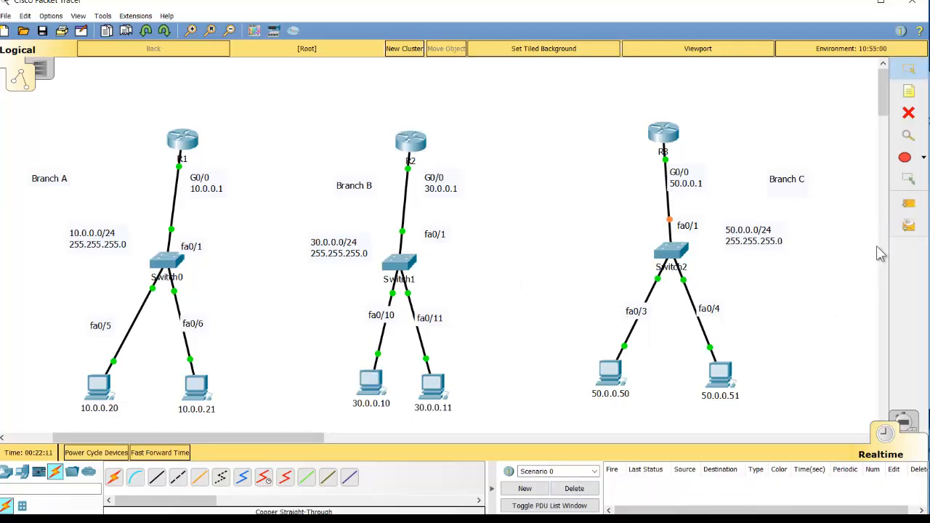
Test the Branch C gateway by sending a simple PDU from 50.0.0.51 to R3.
{"action": "left_click", "coordinate": [908, 204]}
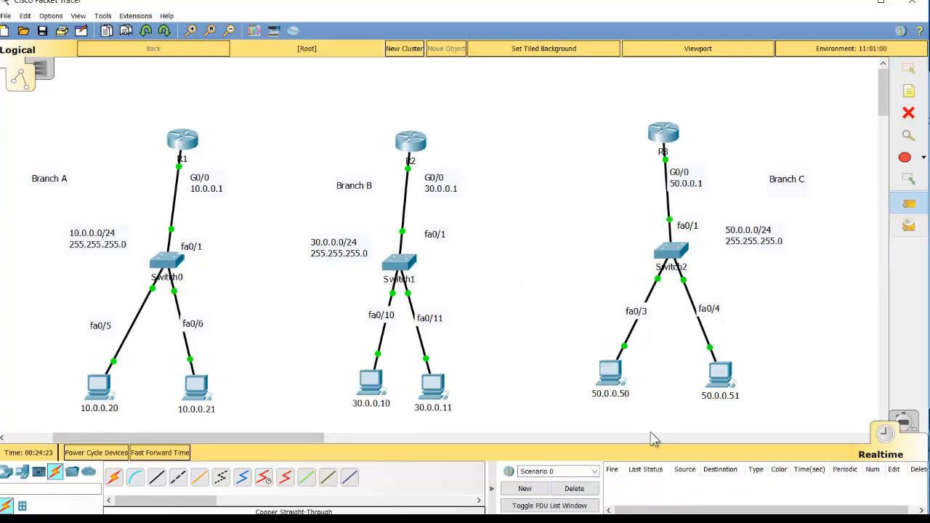
{"action": "left_click", "coordinate": [721, 375]}
{"action": "left_click", "coordinate": [673, 135]}
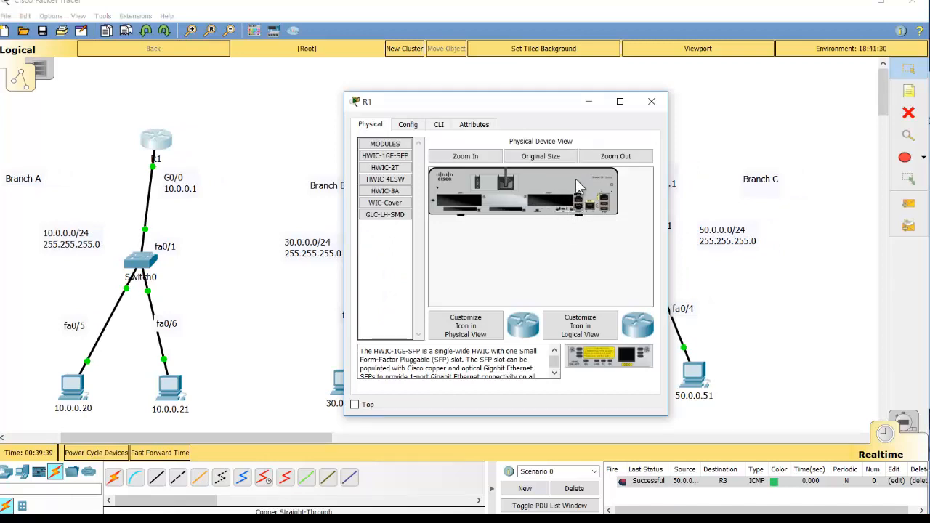
Power off R1, install an HWIC-2T serial module in its empty slot beside the Ethernet ports, restore power and close the window.
{"action": "left_click", "coordinate": [386, 167]}
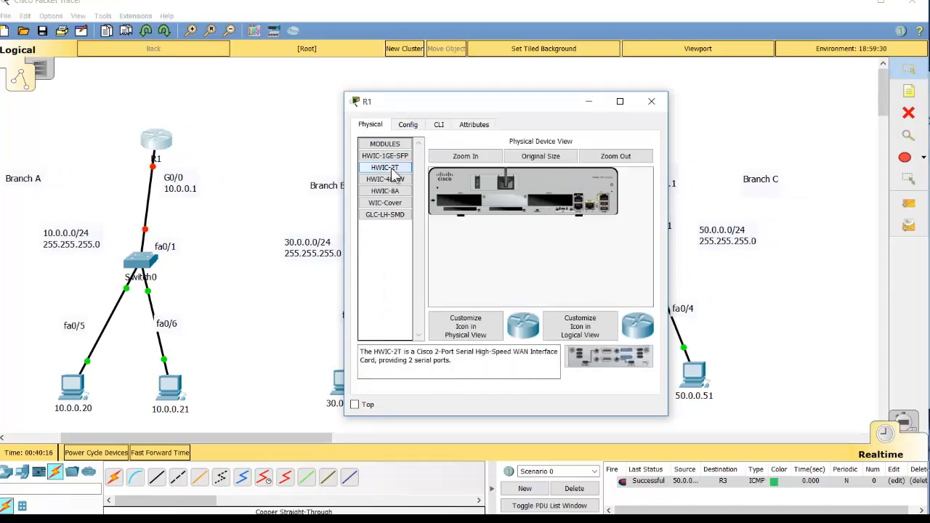
{"action": "left_click_drag", "start_coordinate": [393, 171], "coordinate": [559, 209]}
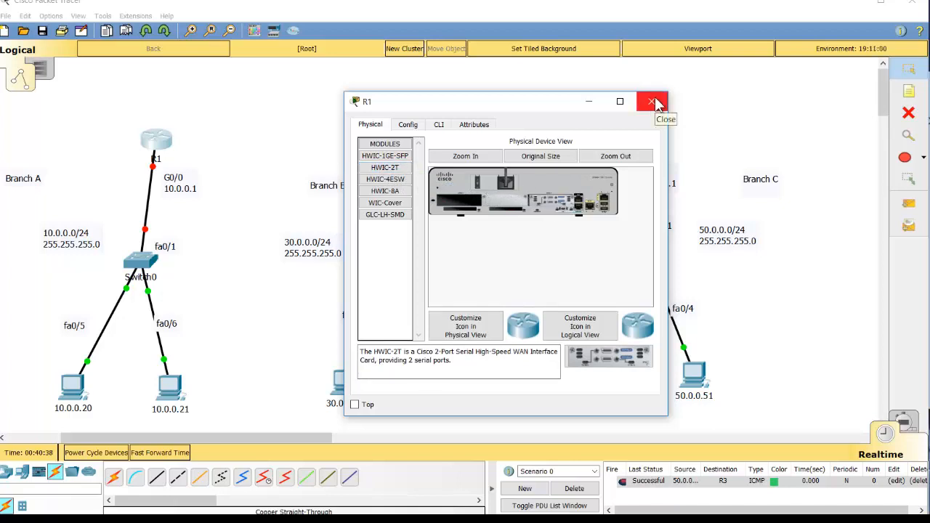
{"action": "left_click", "coordinate": [652, 102]}
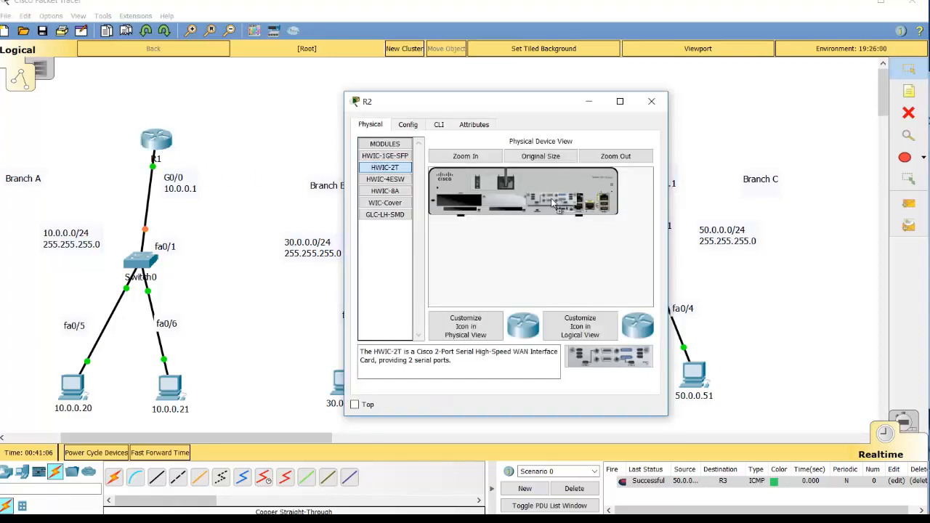
Install an HWIC-2T serial module in the slot beside the Ethernet ports on both R2 and R3, closing each router's window.
{"action": "left_click_drag", "start_coordinate": [554, 205], "coordinate": [552, 204]}
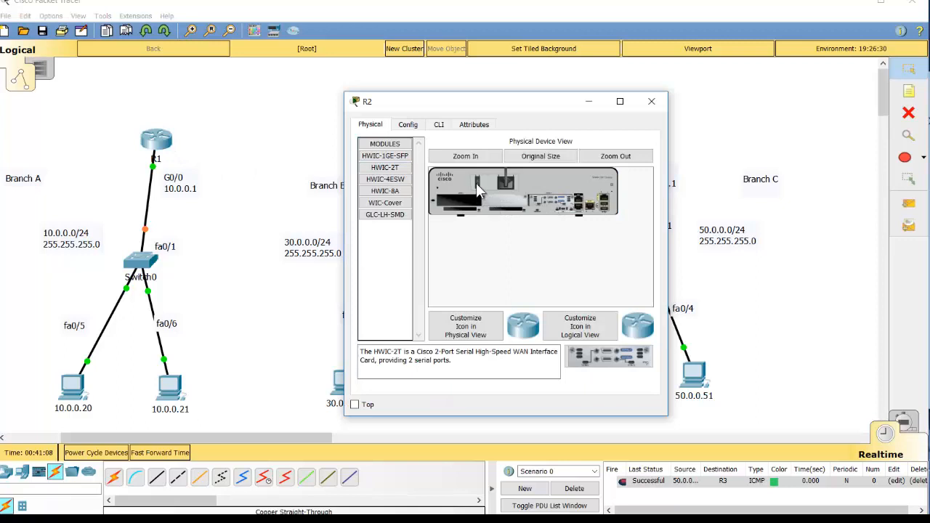
{"action": "left_click", "coordinate": [652, 102]}
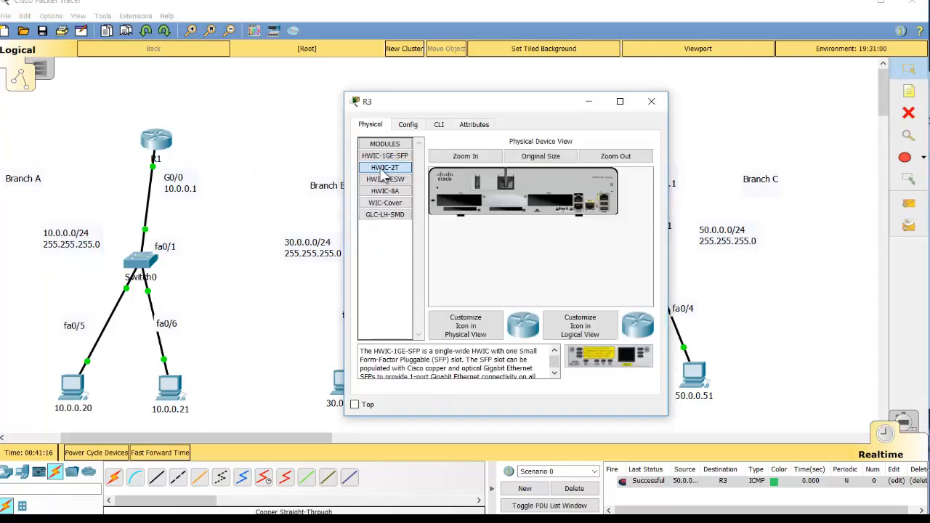
{"action": "left_click_drag", "start_coordinate": [382, 171], "coordinate": [552, 207]}
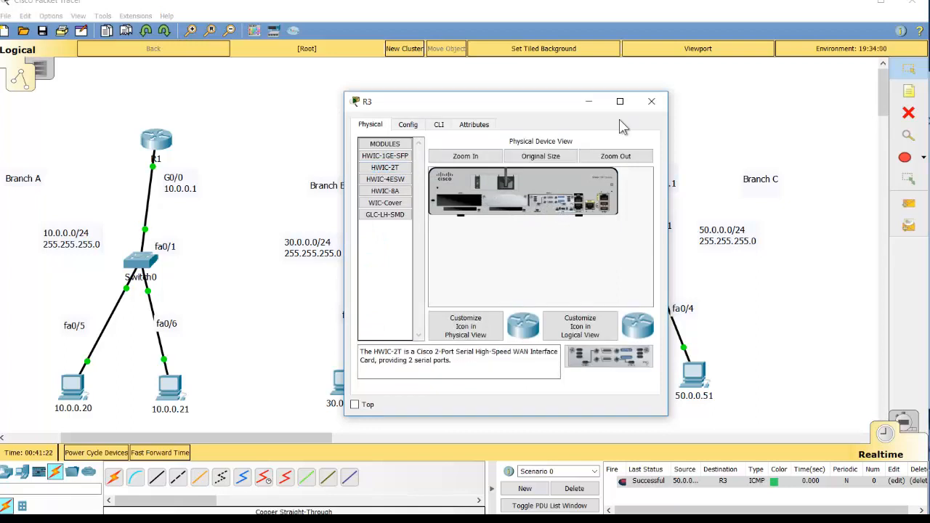
{"action": "left_click", "coordinate": [652, 102]}
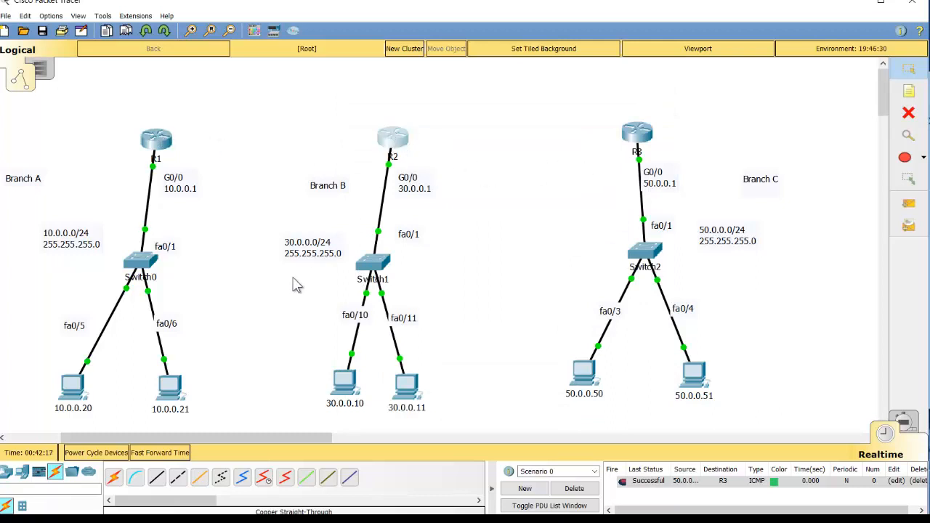
Connect Serial0/0/0 on R1 to Serial0/0/0 on R2 with a Serial DCE cable.
{"action": "left_click", "coordinate": [262, 482]}
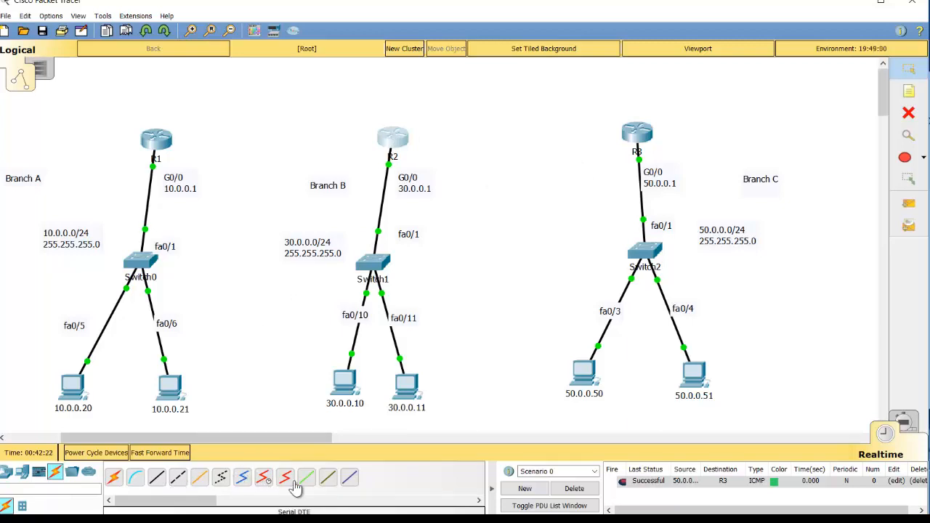
{"action": "left_click", "coordinate": [163, 142]}
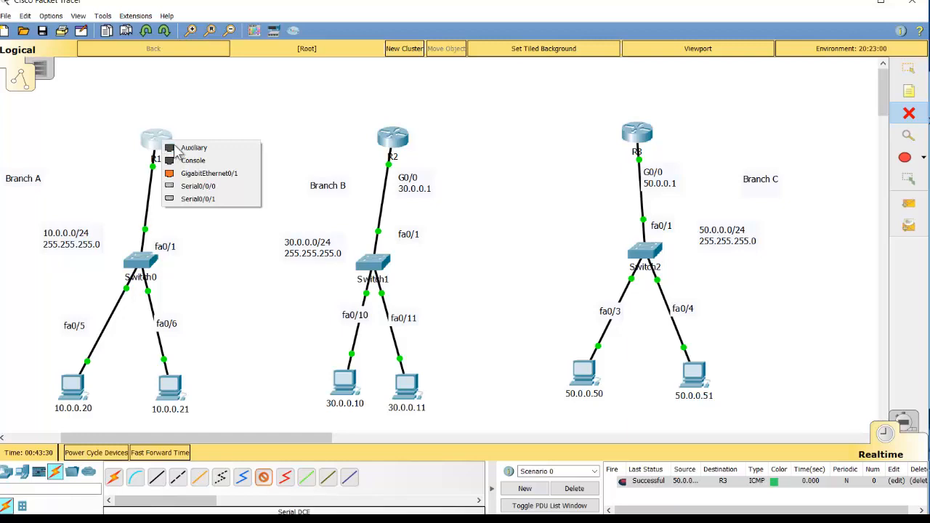
{"action": "left_click", "coordinate": [221, 187]}
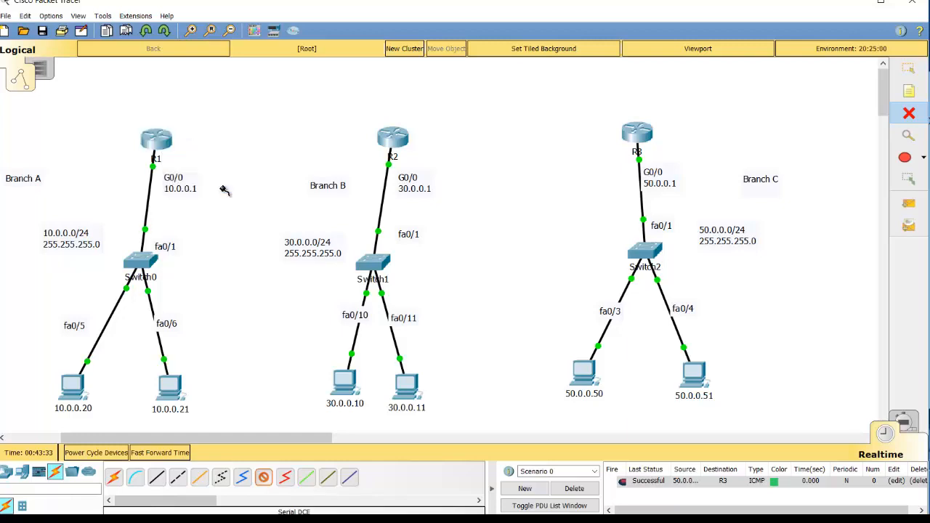
{"action": "left_click", "coordinate": [386, 142]}
{"action": "left_click", "coordinate": [390, 139]}
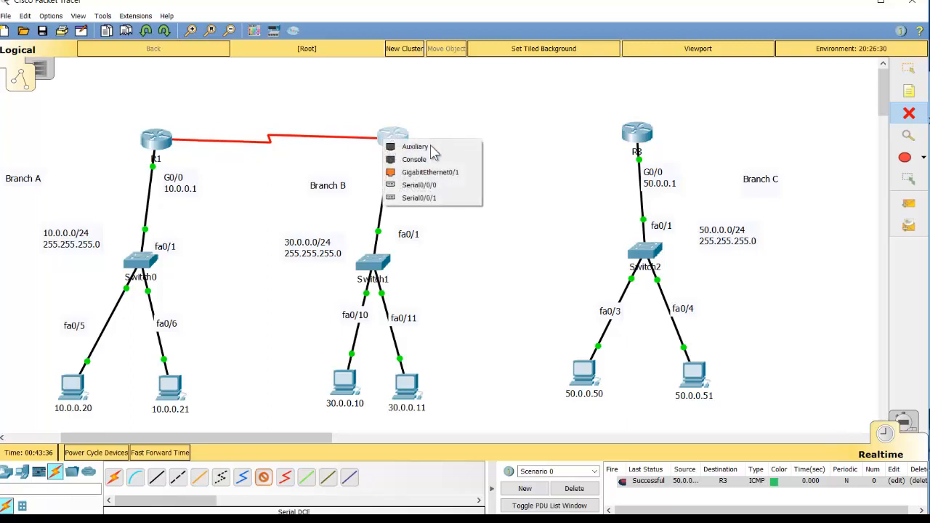
{"action": "left_click", "coordinate": [436, 187]}
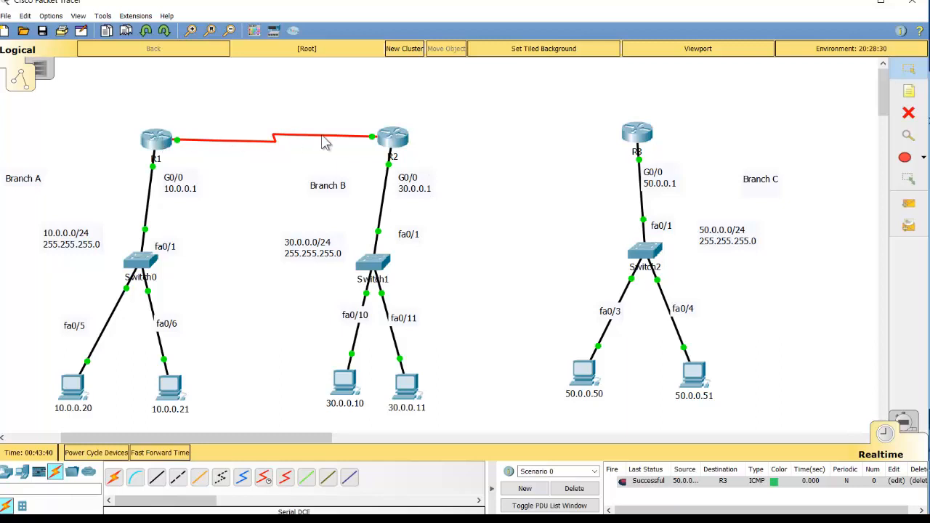
Connect Serial0/0/1 on R2 to Serial0/0/0 on R3 with a Serial DCE cable.
{"action": "left_click", "coordinate": [264, 478]}
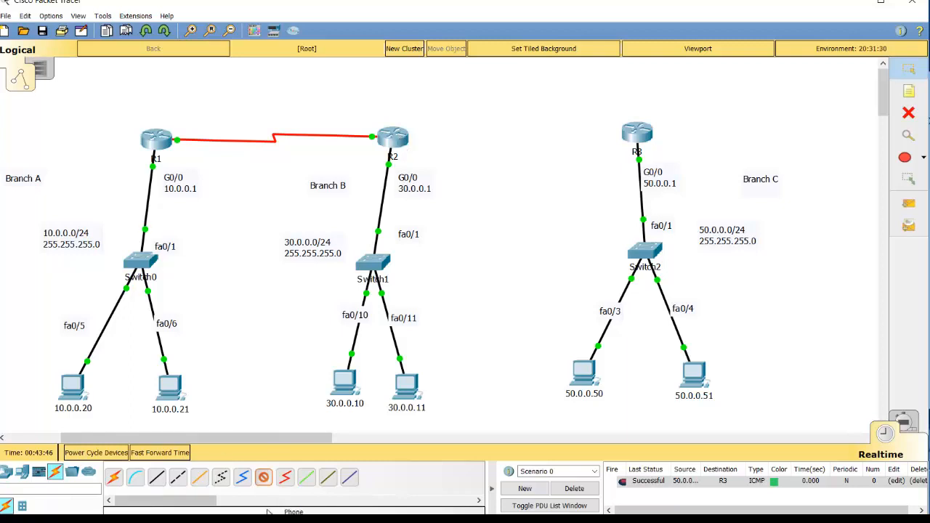
{"action": "left_click", "coordinate": [394, 136]}
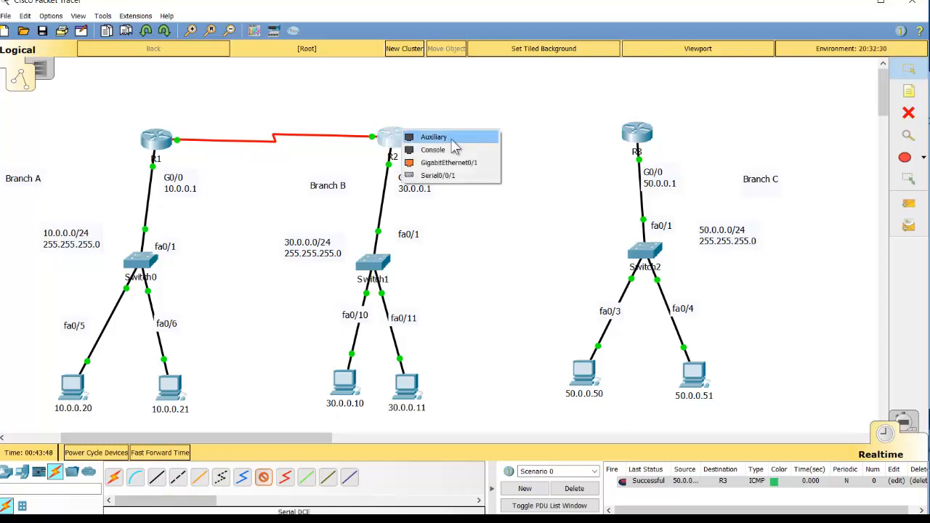
{"action": "left_click", "coordinate": [440, 176]}
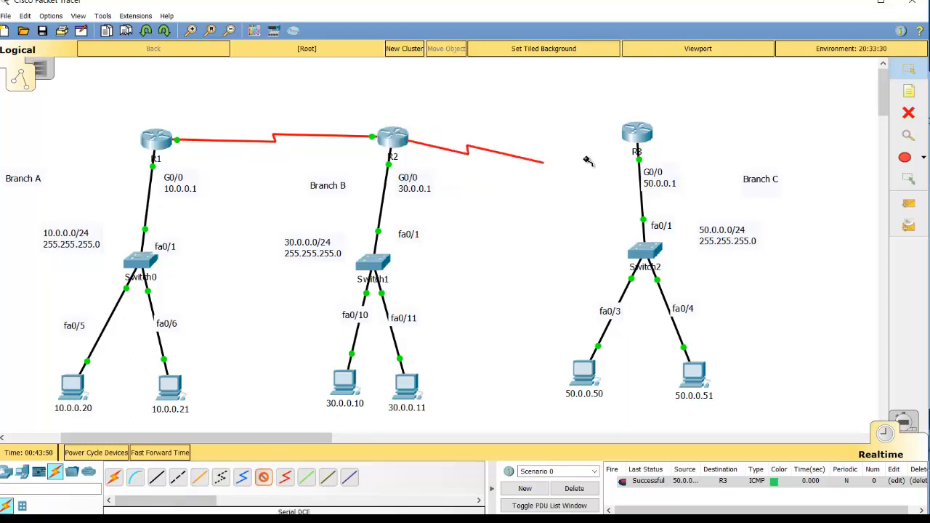
{"action": "left_click", "coordinate": [632, 136]}
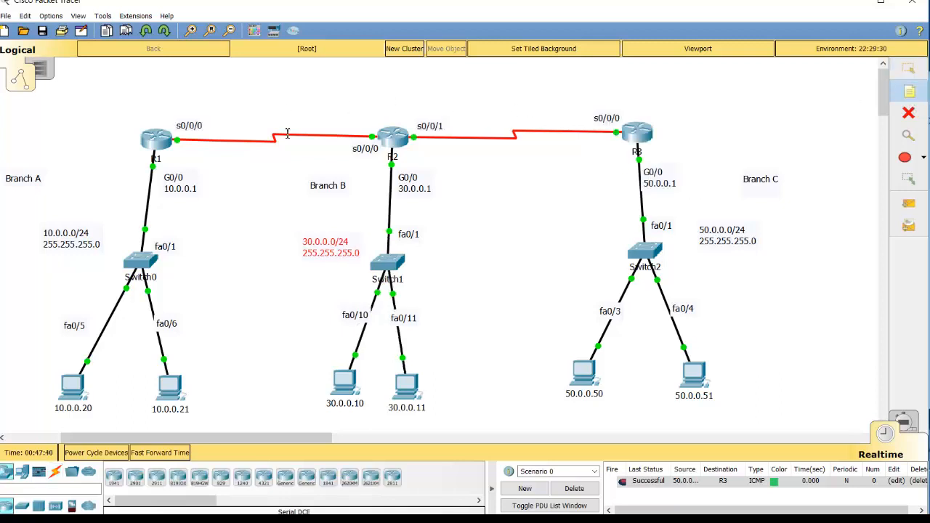
Place a note above the R1–R2 serial link reading 192.168.2.0/30 with the mask 255.255.255.252 on a second line.
{"action": "left_click", "coordinate": [257, 101]}
{"action": "type", "text": "1"}
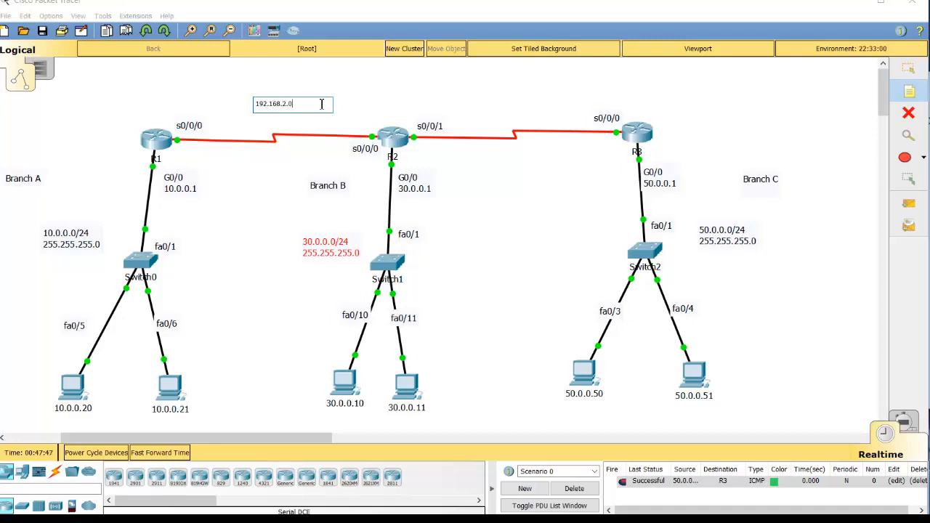
{"action": "type", "text": "92.168.2.0"}
{"action": "type", "text": "/"}
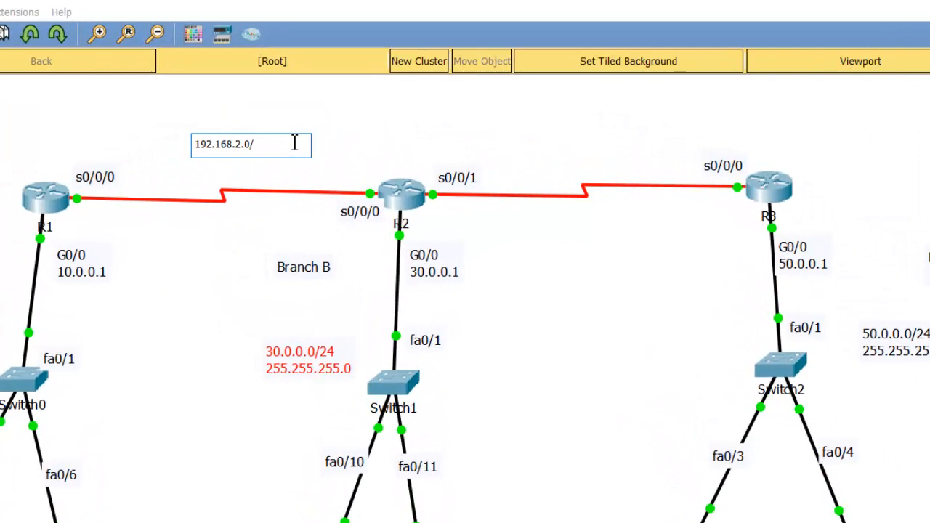
{"action": "type", "text": "30"}
{"action": "key", "text": "Return"}
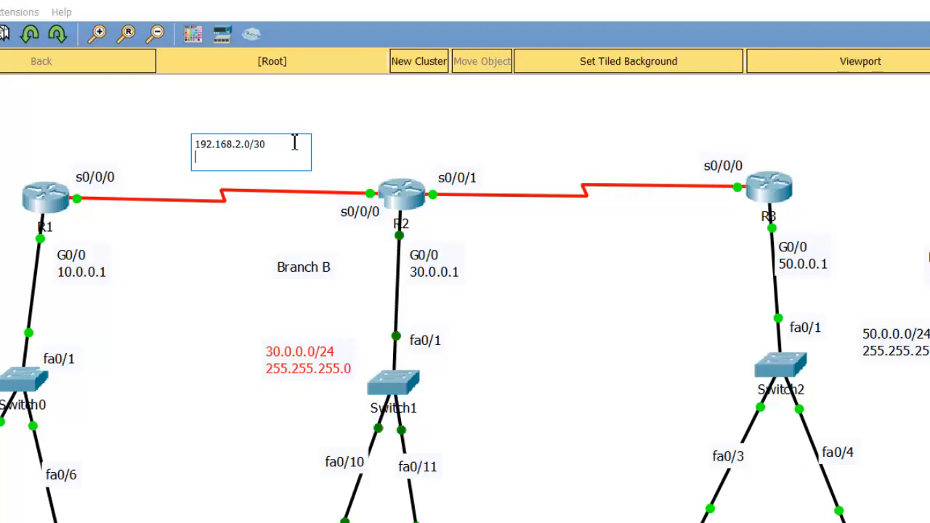
{"action": "type", "text": "255.255.255."}
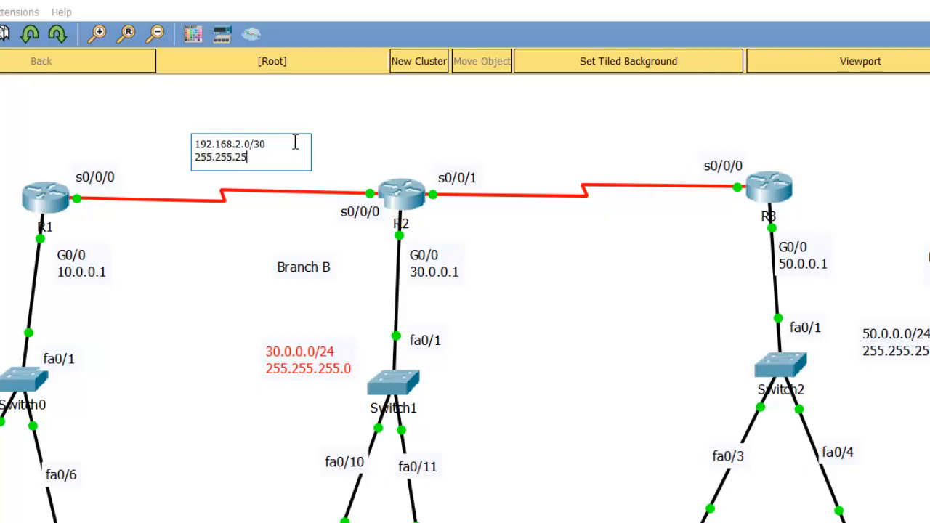
{"action": "type", "text": "252"}
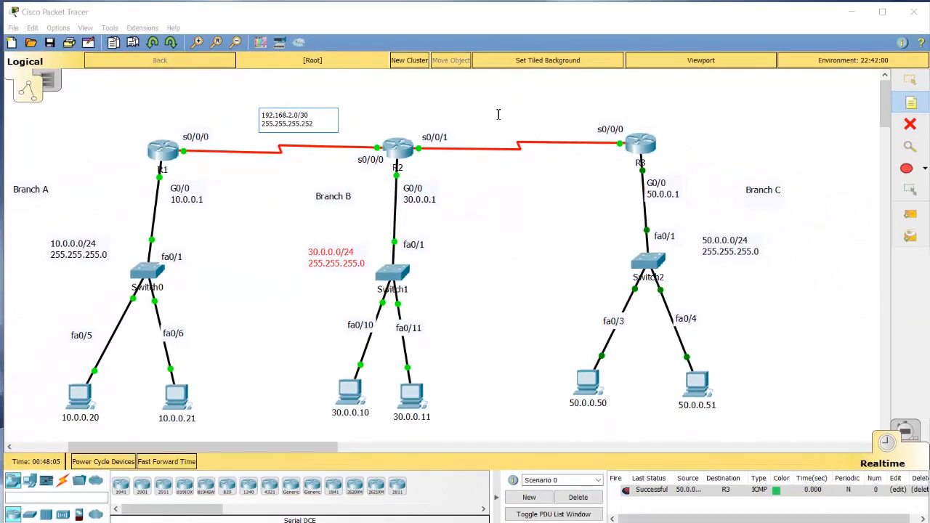
Place a note above the R2–R3 serial link reading 192.168.3.0/30 with the mask 255.255.255.252 on a second line.
{"action": "left_click", "coordinate": [499, 118]}
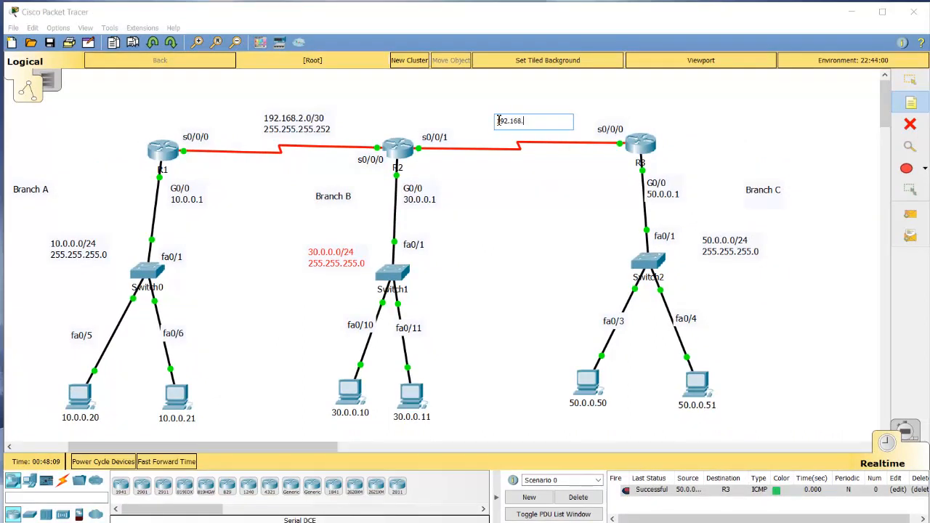
{"action": "type", "text": "3.0/30"}
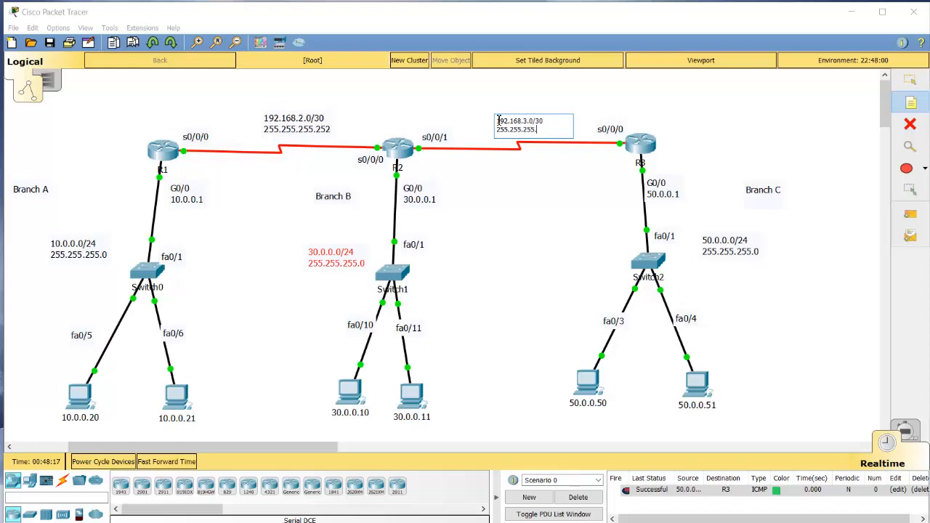
{"action": "type", "text": "52"}
{"action": "key", "text": "Escape"}
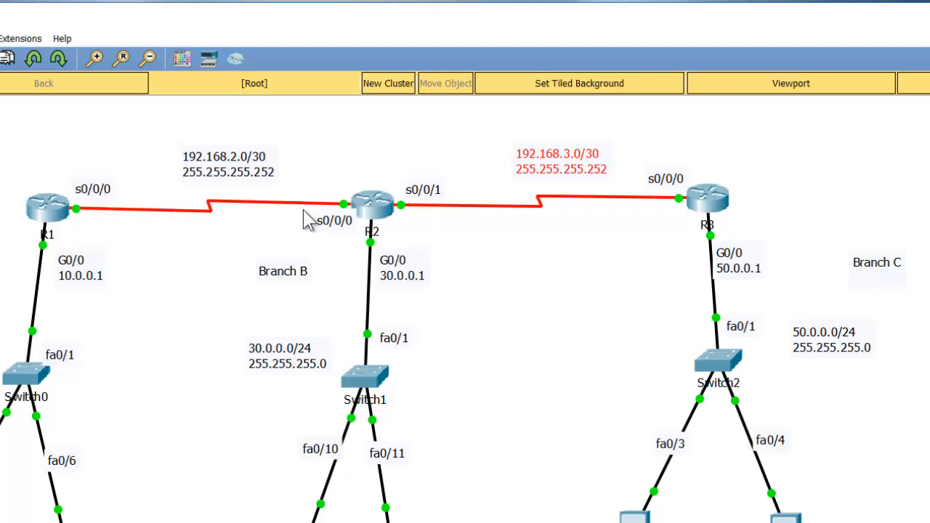
Add the address 192.168.2.1 on a second line of R1's s0/0/0 label.
{"action": "double_click", "coordinate": [112, 190]}
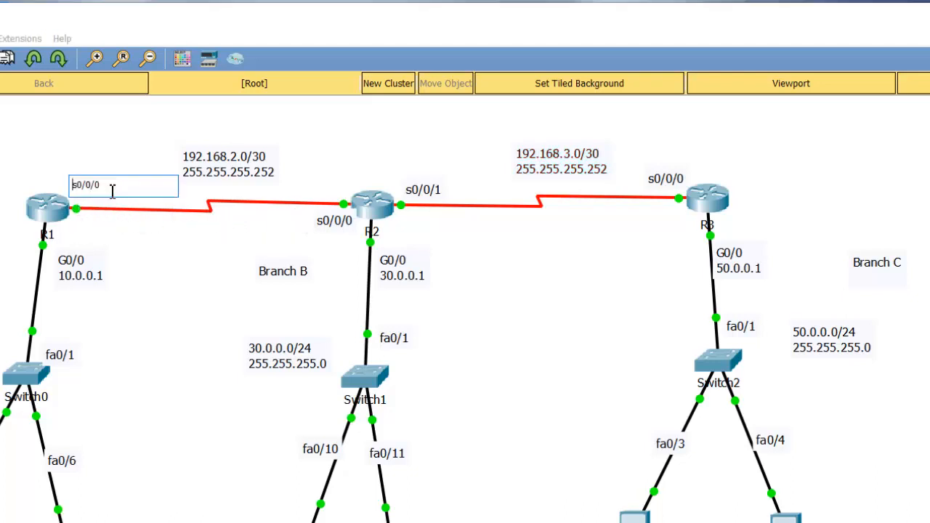
{"action": "key", "text": "Return"}
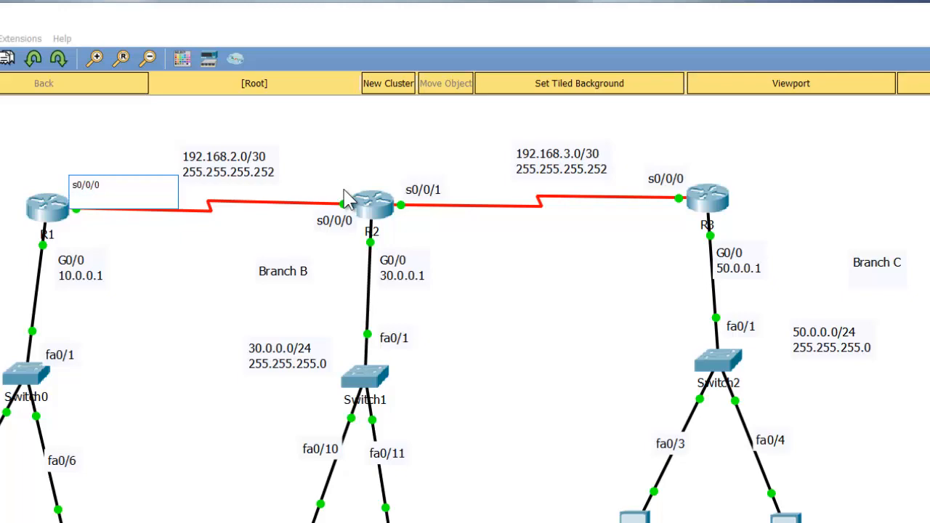
{"action": "type", "text": "192"}
{"action": "type", "text": ".168."}
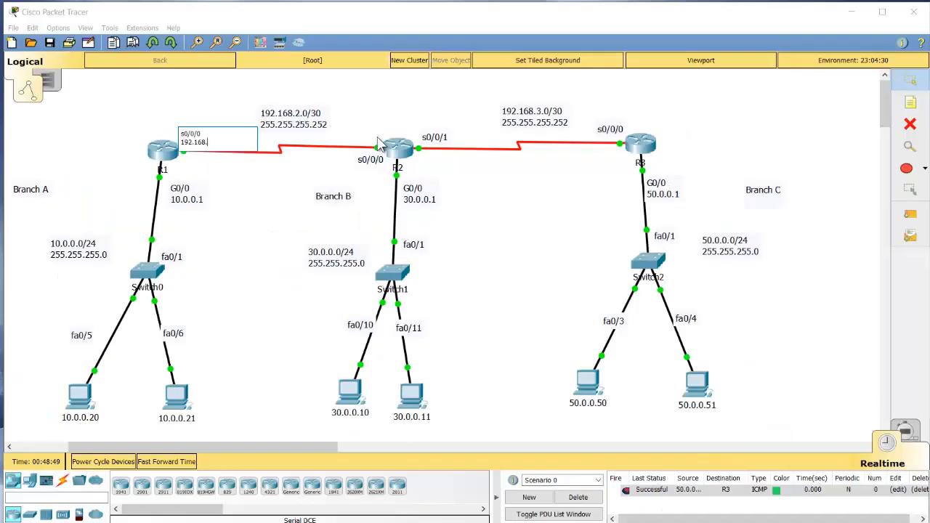
{"action": "type", "text": "2.1"}
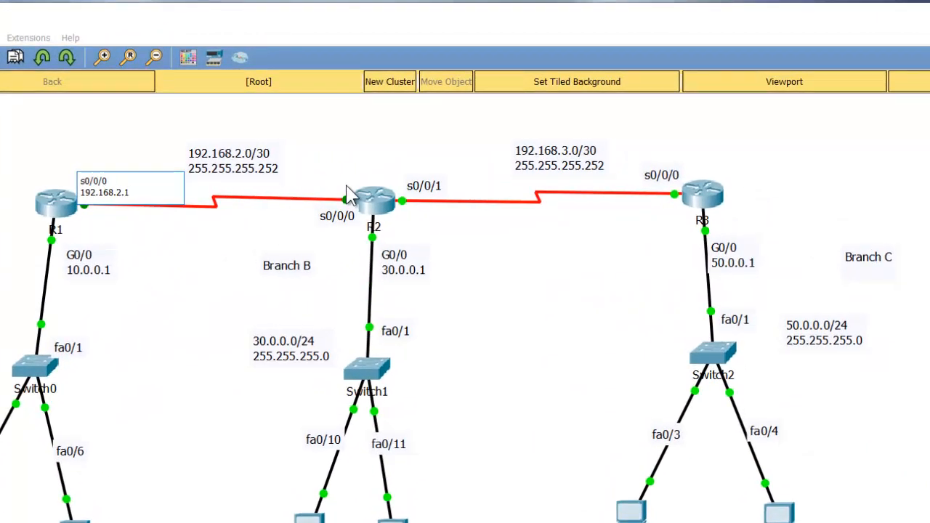
Add the address 192.168.2.2 on a second line of R2's s0/0/0 label.
{"action": "left_click", "coordinate": [338, 216]}
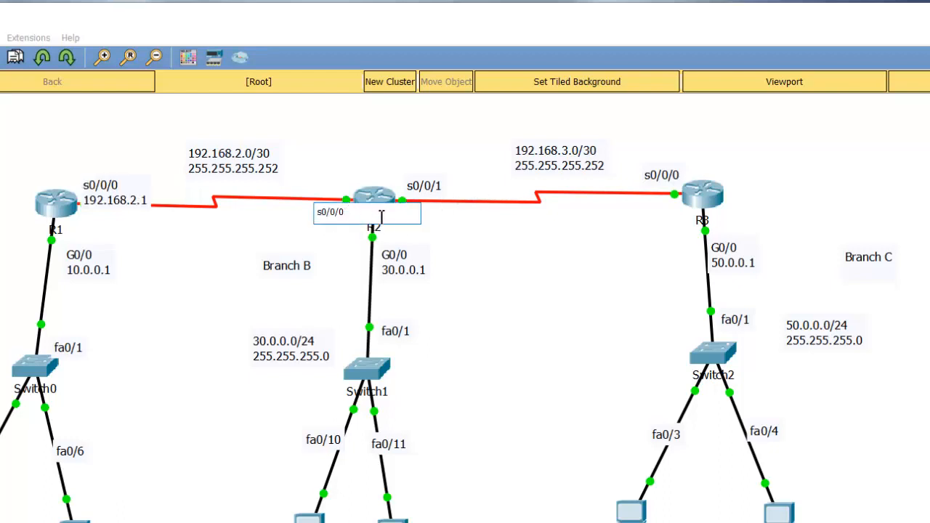
{"action": "key", "text": "Return"}
{"action": "type", "text": "192.168.2.2"}
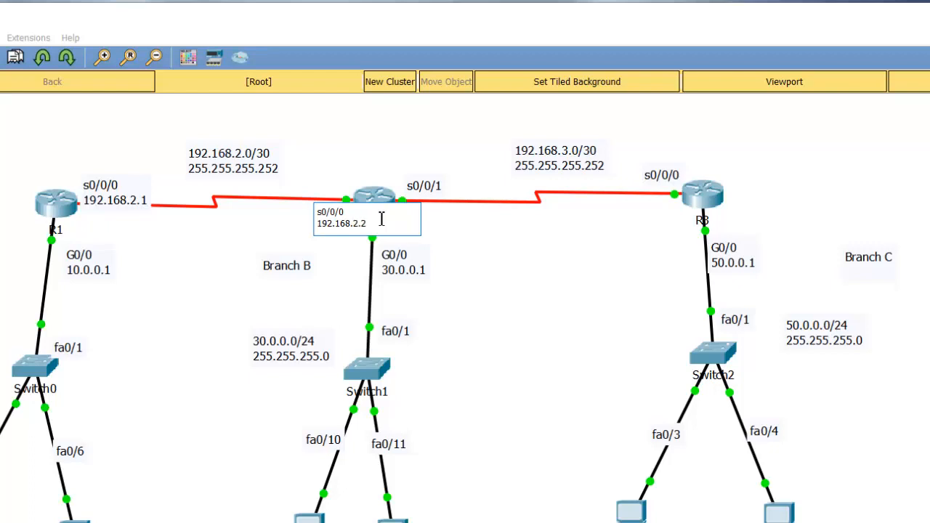
{"action": "left_click", "coordinate": [531, 260]}
Add the address 192.168.3.1 on a second line of R2's s0/0/1 label.
{"action": "left_click", "coordinate": [439, 181]}
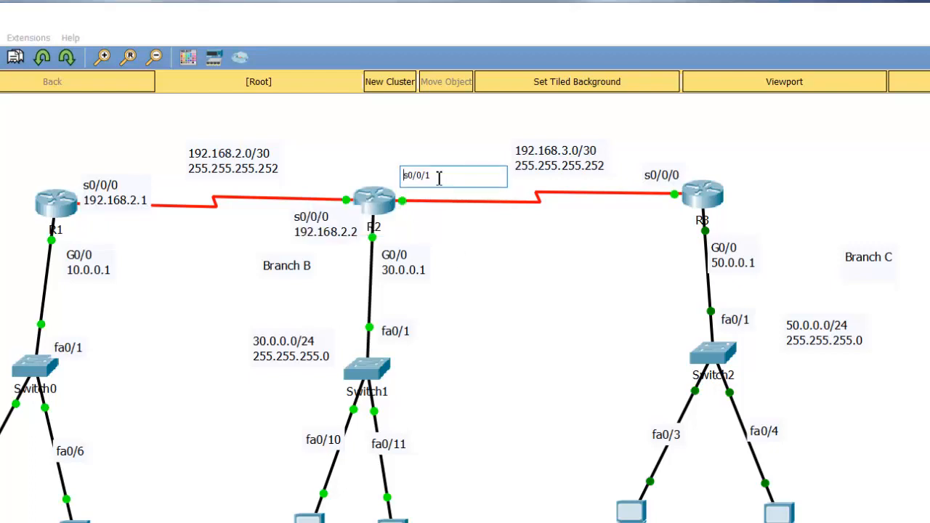
{"action": "key", "text": "Return"}
{"action": "type", "text": "192.168."}
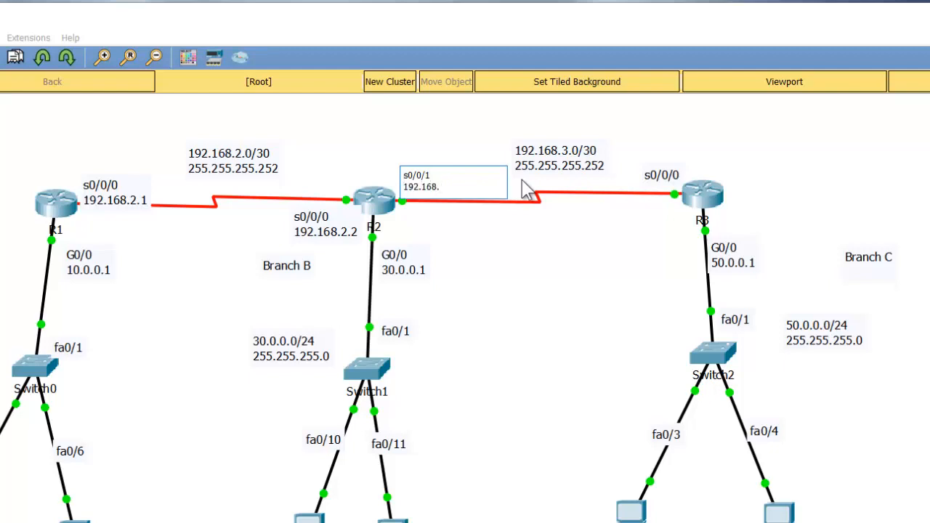
{"action": "type", "text": "3.1"}
Move R3's s0/0/0 label clear of the serial link and add the address 192.168.3.2 on its second line.
{"action": "left_click_drag", "start_coordinate": [667, 175], "coordinate": [690, 162]}
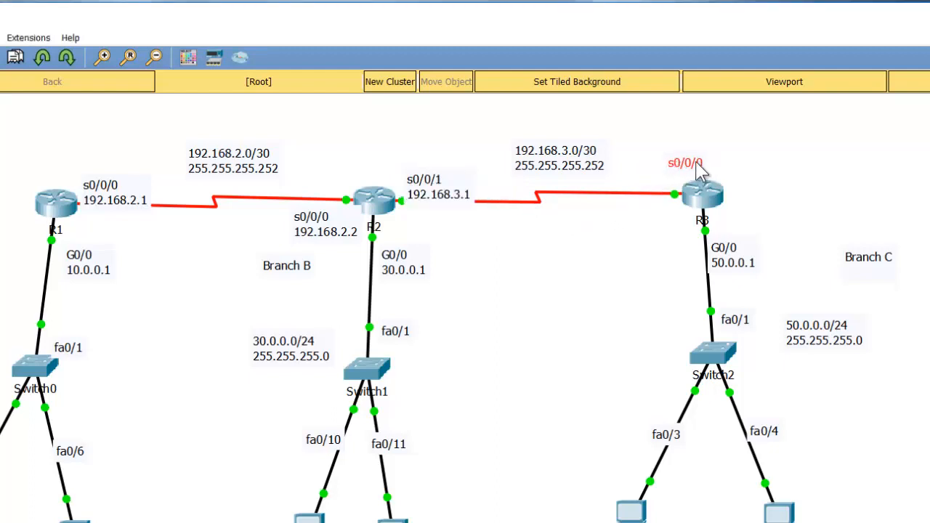
{"action": "left_click", "coordinate": [697, 163]}
{"action": "key", "text": "Return"}
{"action": "type", "text": "19"}
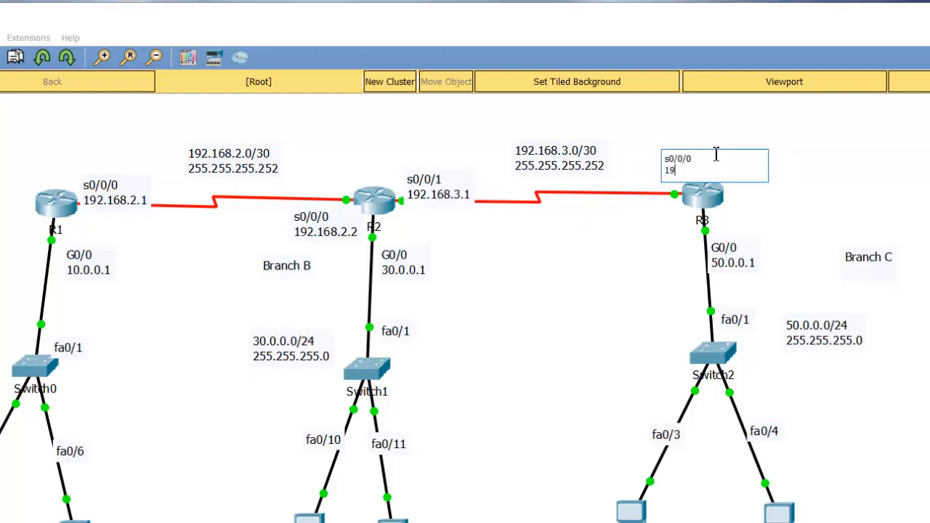
{"action": "type", "text": "2.13"}
{"action": "key", "text": "BackSpace"}
{"action": "type", "text": "68.3.2"}
{"action": "left_click", "coordinate": [773, 182]}
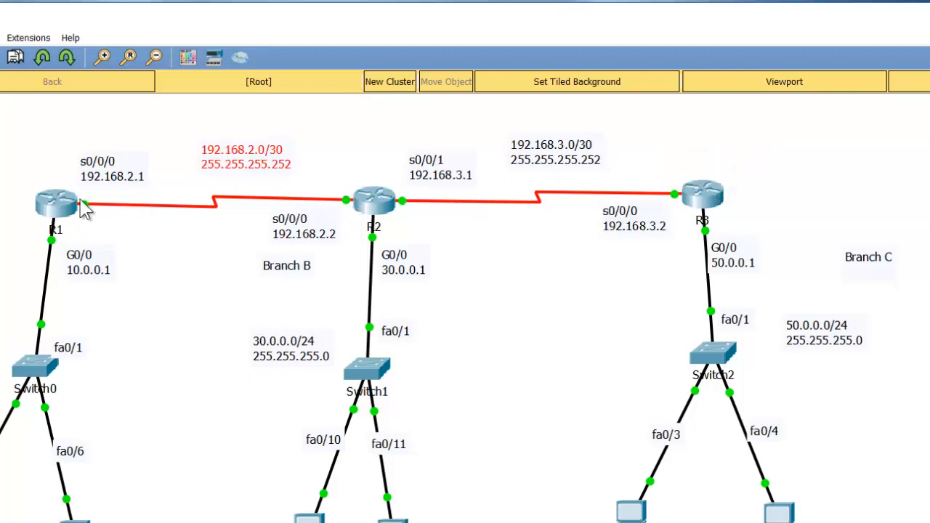
Log in to R1's command line with the access and enable passwords, and enter global configuration mode.
{"action": "left_click", "coordinate": [58, 210]}
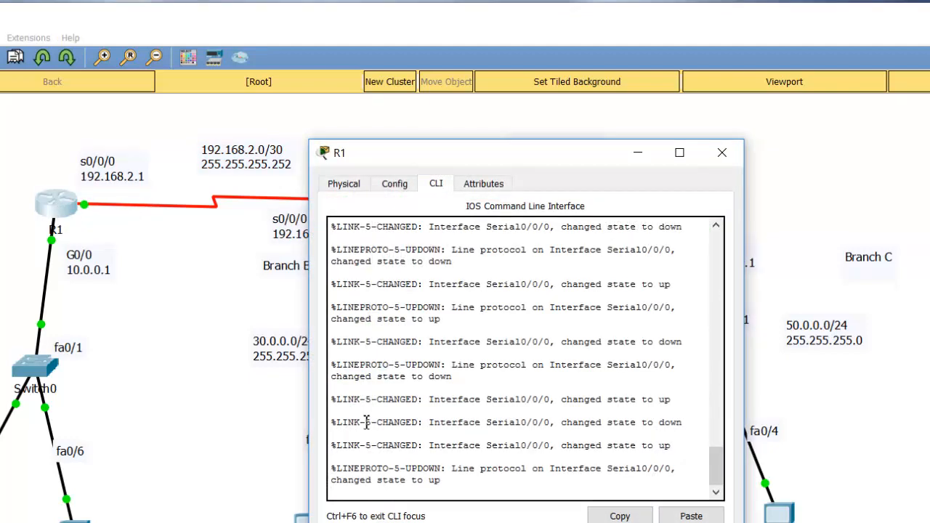
{"action": "key", "text": "Return"}
{"action": "key", "text": "Return"}
{"action": "type", "text": "en"}
{"action": "key", "text": "Return"}
{"action": "key", "text": "Return"}
{"action": "type", "text": "conf"}
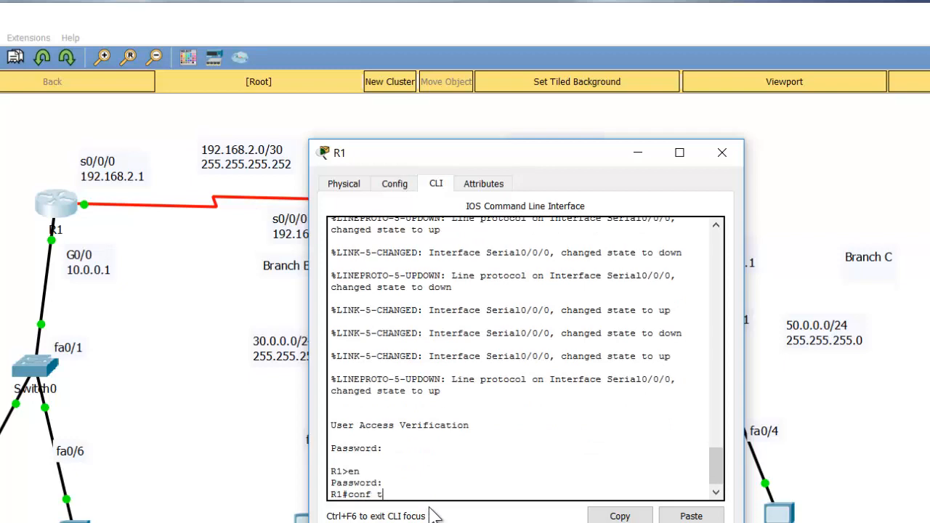
{"action": "type", "text": " t"}
{"action": "key", "text": "Return"}
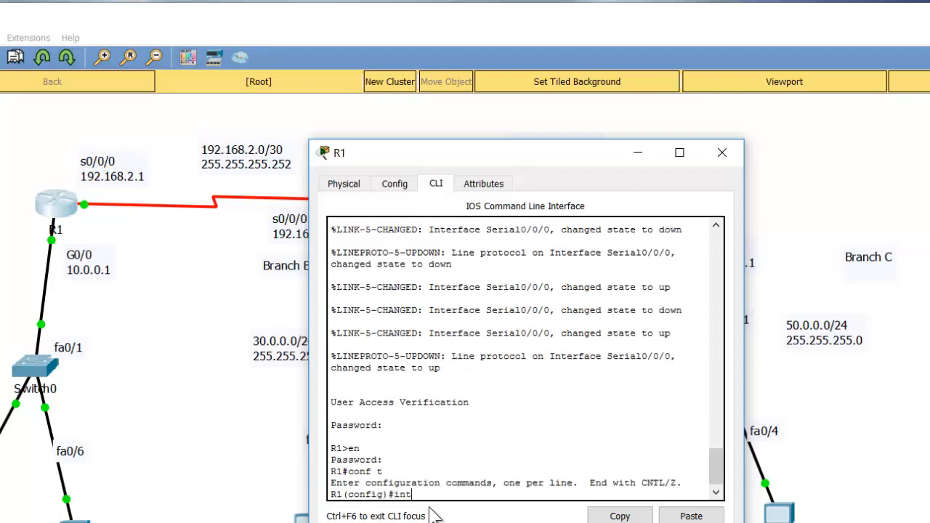
Assign the address 192.168.2.1 with mask 255.255.255.252 to interface s0/0/0 on R1.
{"action": "type", "text": "int"}
{"action": "type", "text": " s0"}
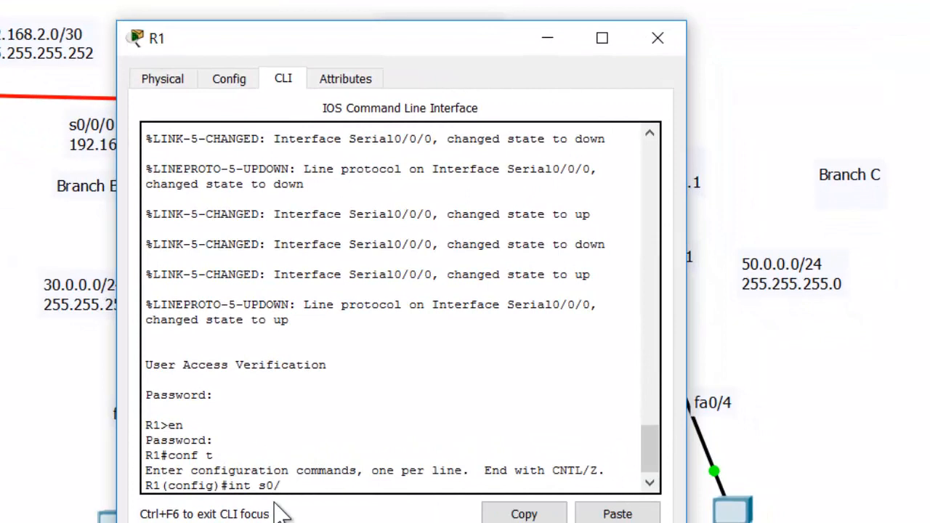
{"action": "type", "text": "/0/0"}
{"action": "key", "text": "Return"}
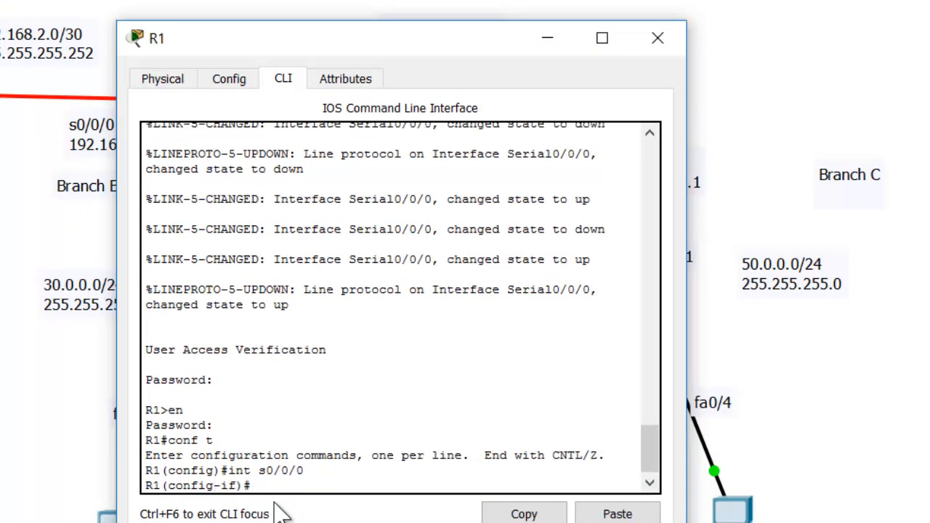
{"action": "type", "text": "ip"}
{"action": "type", "text": " a"}
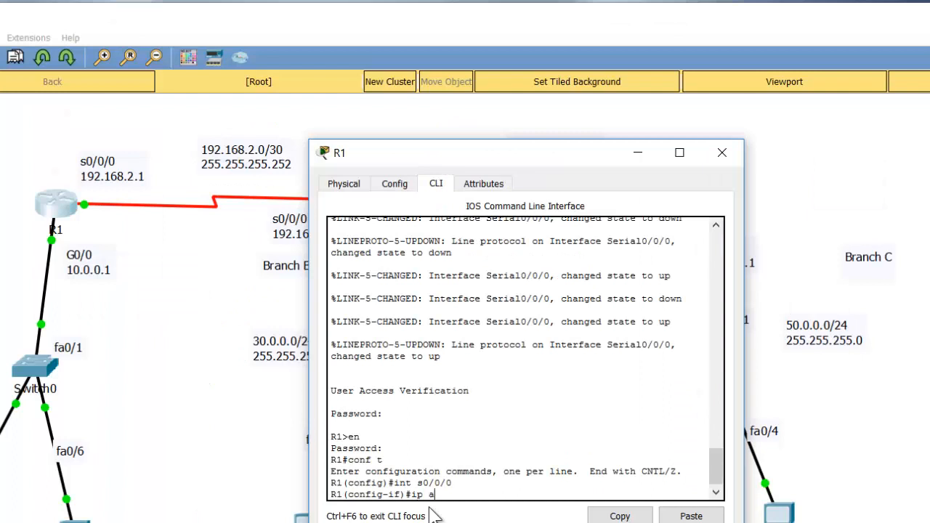
{"action": "type", "text": "dd 19"}
{"action": "key", "text": "BackSpace"}
{"action": "type", "text": ".255.25"}
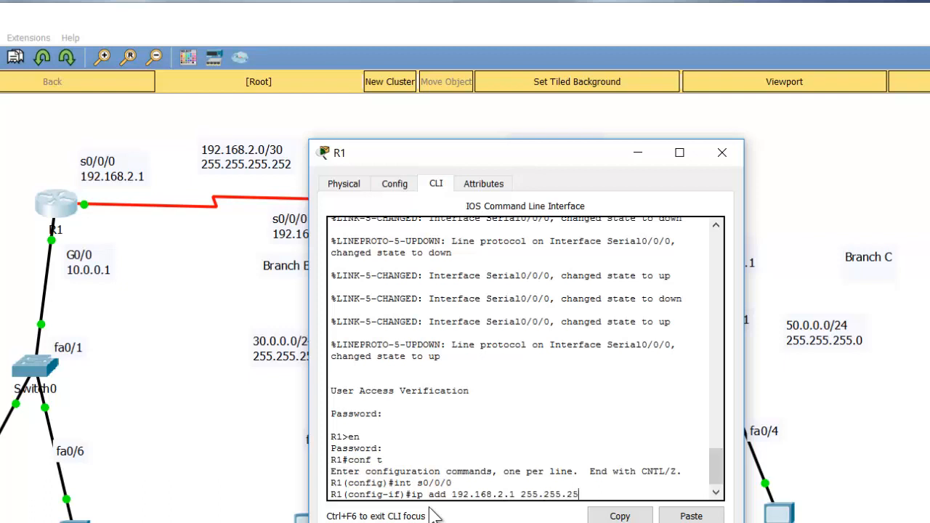
{"action": "type", "text": "5.252"}
{"action": "key", "text": "Return"}
Enable R1's s0/0/0 interface with no shut.
{"action": "type", "text": "no "}
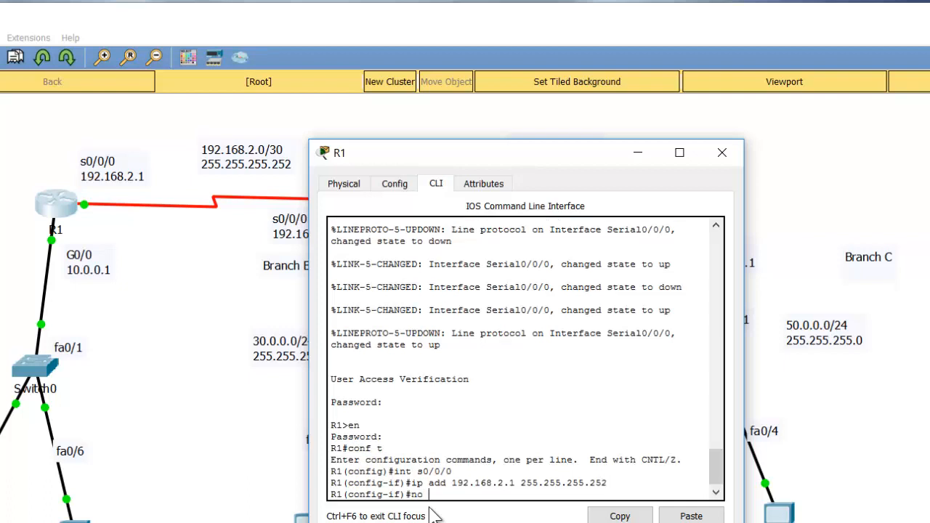
{"action": "type", "text": "shut"}
{"action": "key", "text": "Return"}
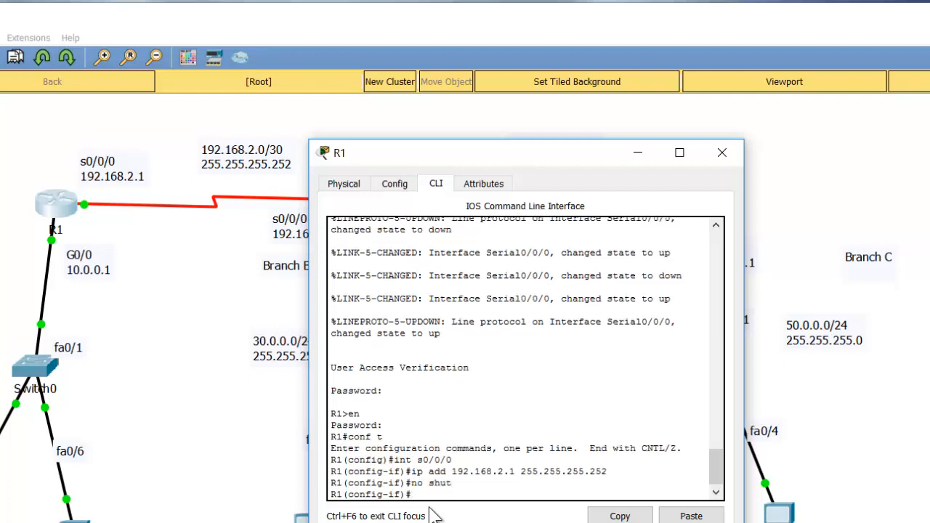
List the available clock rates for R1's s0/0/0 interface and set its clock rate to 128000.
{"action": "type", "text": "c"}
{"action": "left_click_drag", "start_coordinate": [491, 149], "coordinate": [672, 146]}
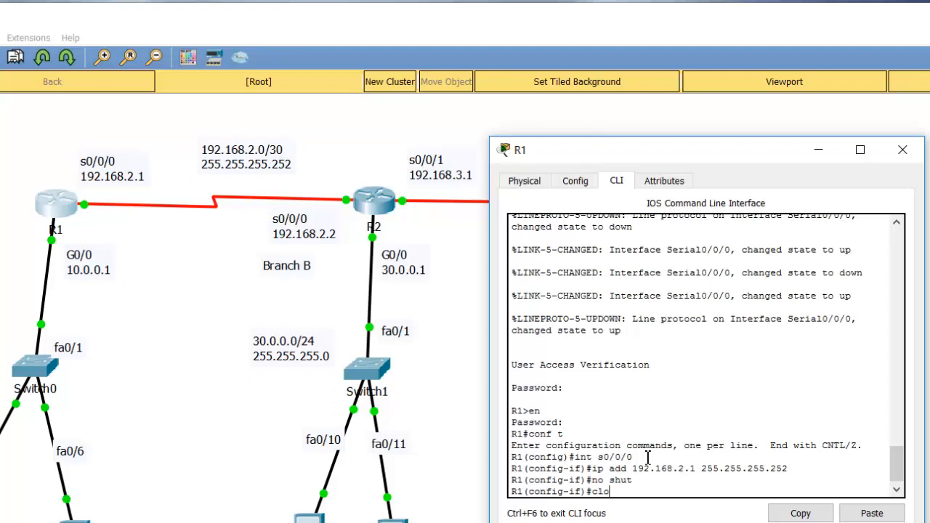
{"action": "type", "text": "k r"}
{"action": "key", "text": "Tab"}
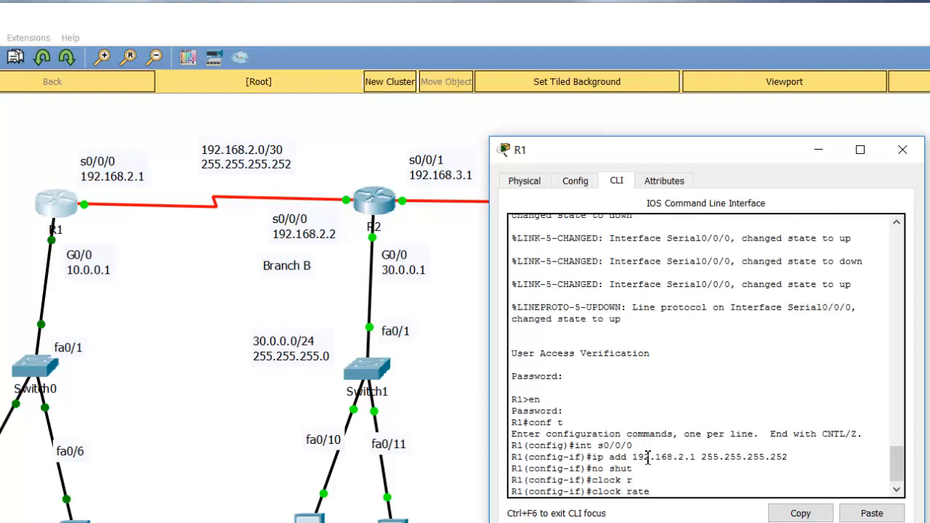
{"action": "type", "text": "?"}
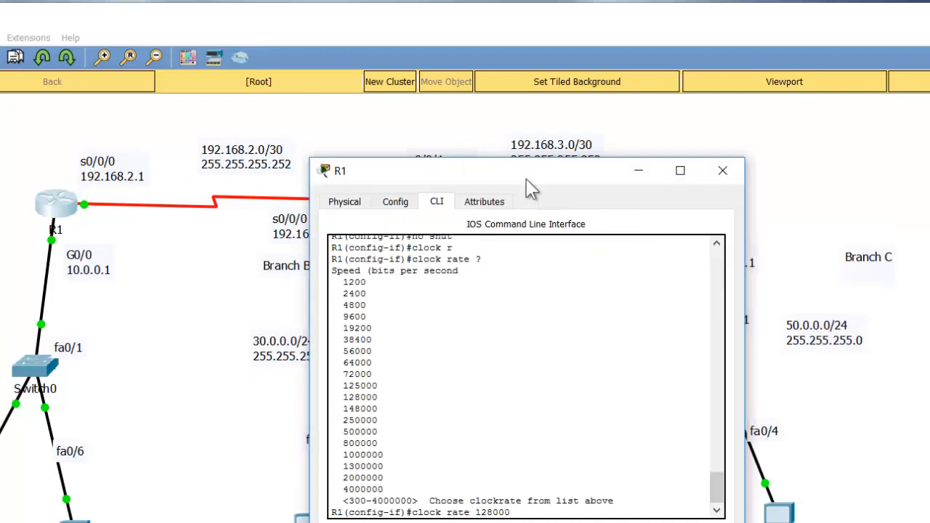
{"action": "key", "text": "Return"}
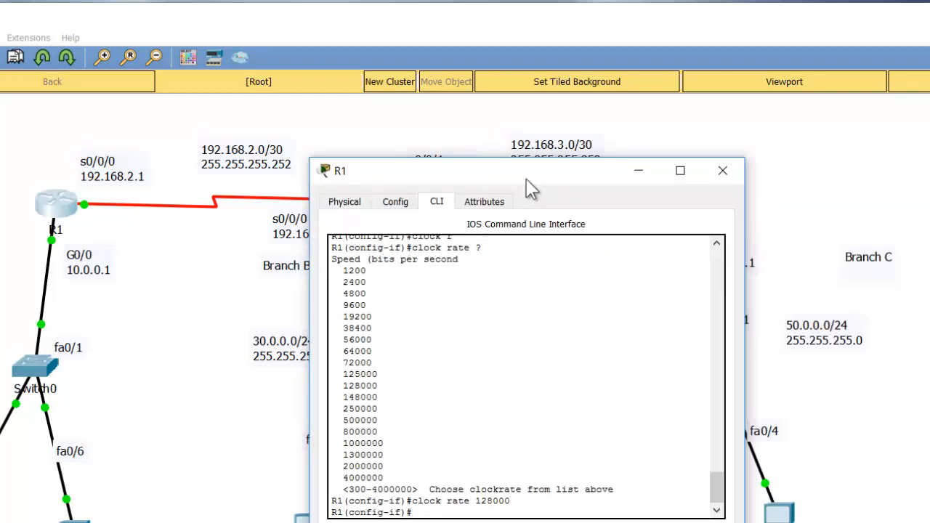
Enter global configuration mode in R2's command line and select interface s0/0/0, keeping the R1–R2 link in view.
{"action": "left_click_drag", "start_coordinate": [526, 179], "coordinate": [459, 377]}
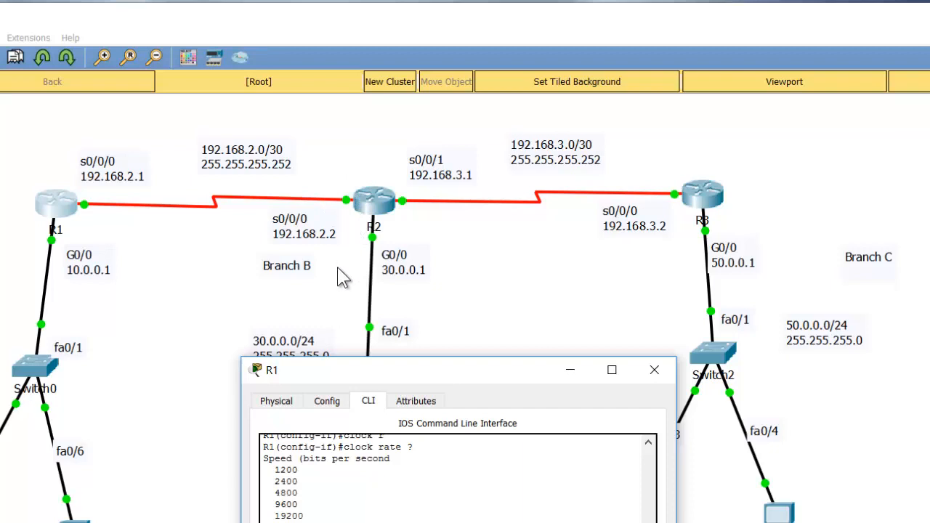
{"action": "left_click_drag", "start_coordinate": [399, 378], "coordinate": [553, 280]}
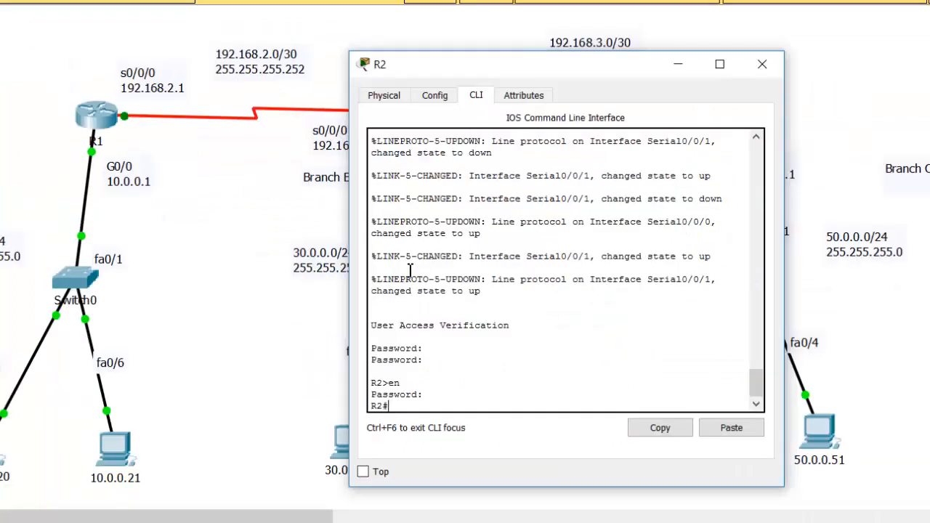
{"action": "type", "text": "conf t"}
{"action": "key", "text": "Return"}
{"action": "type", "text": "in"}
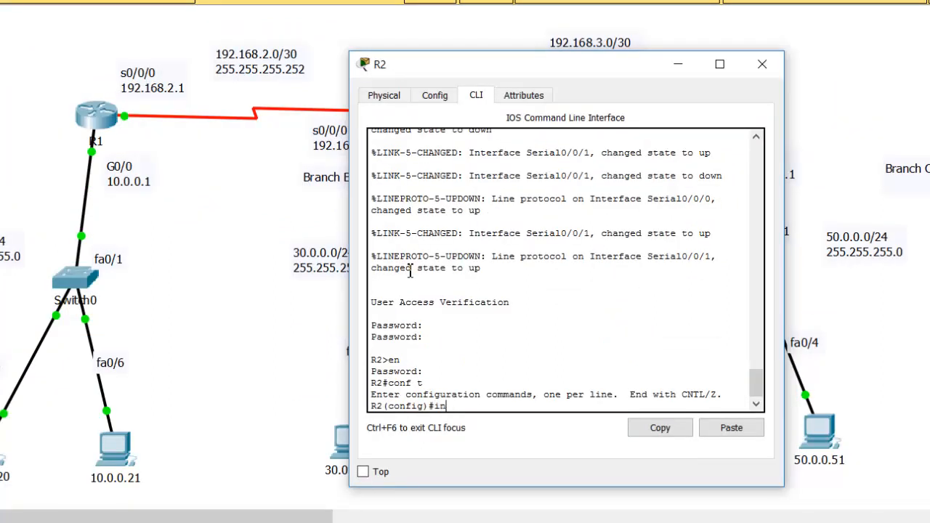
{"action": "type", "text": "t s0/0/"}
{"action": "left_click_drag", "start_coordinate": [509, 64], "coordinate": [763, 34]}
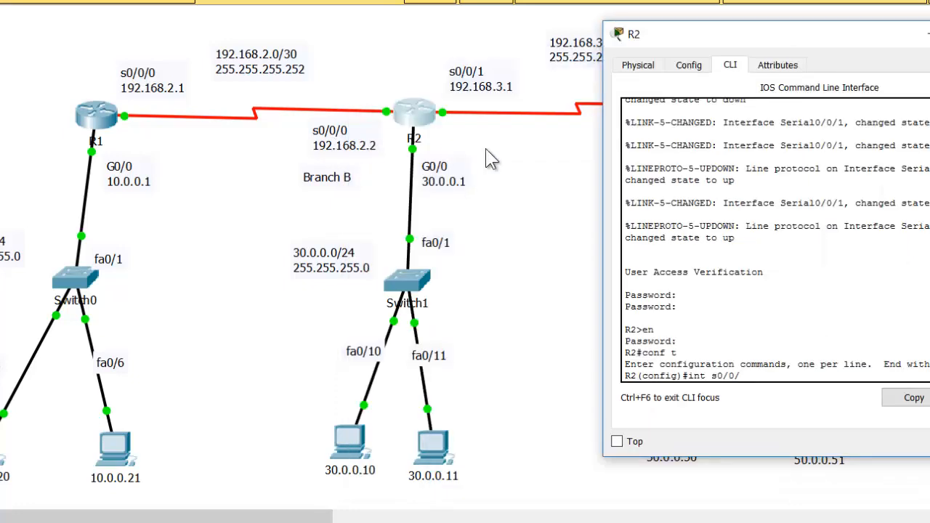
{"action": "type", "text": "0/0/0"}
{"action": "key", "text": "Return"}
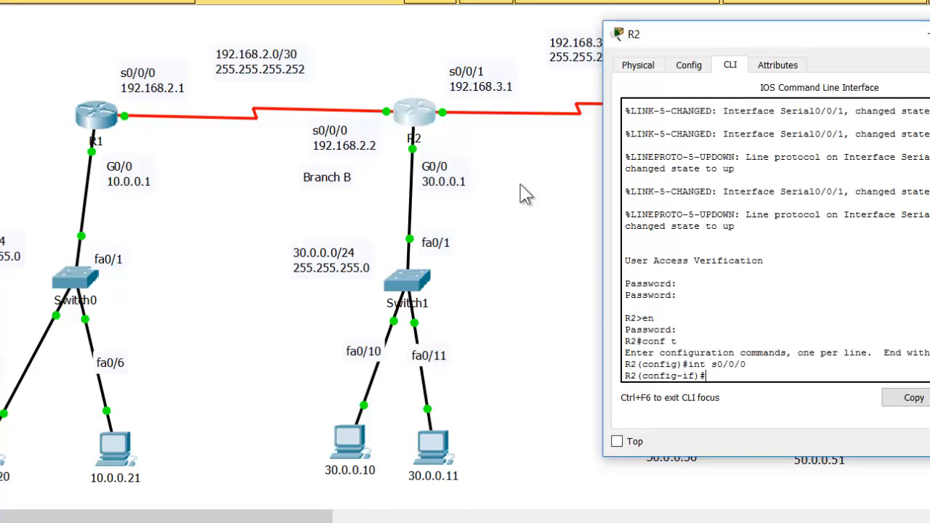
Try to set a clock rate of 128000 on R2's s0/0/0 interface.
{"action": "type", "text": "clcok"}
{"action": "type", "text": "o"}
{"action": "key", "text": "BackSpace"}
{"action": "key", "text": "BackSpace"}
{"action": "type", "text": "oc"}
{"action": "key", "text": "Tab"}
{"action": "type", "text": "r"}
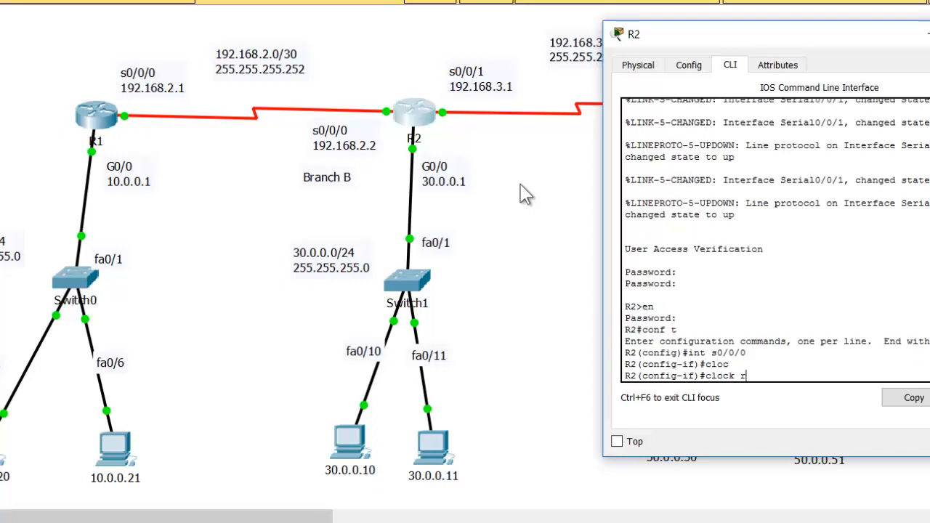
{"action": "type", "text": "at"}
{"action": "key", "text": "Tab"}
{"action": "type", "text": "128000"}
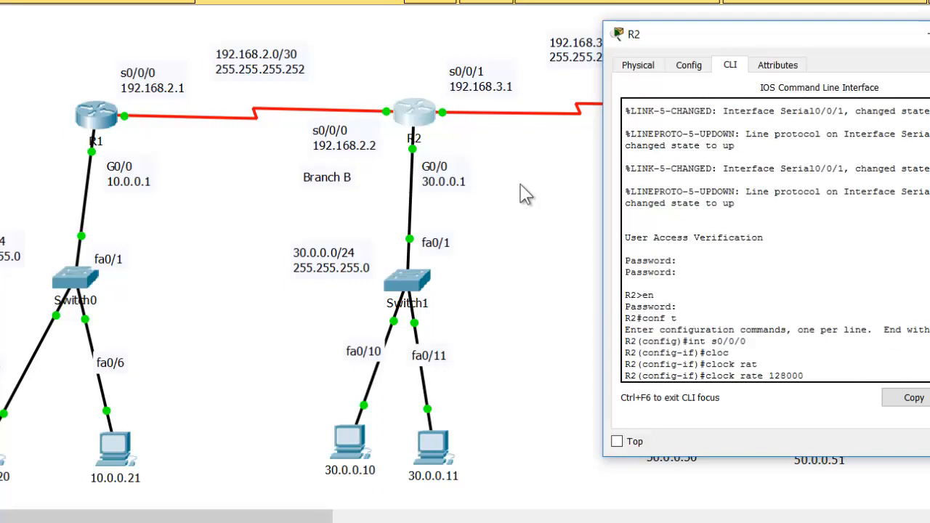
{"action": "key", "text": "Return"}
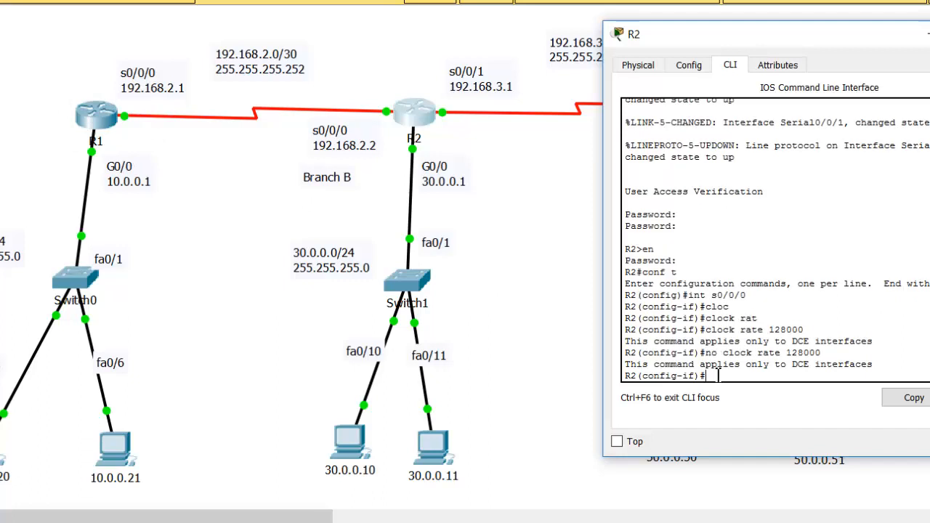
Assign 192.168.2.2 with mask 255.255.255.252 to R2's s0/0/0 interface, enable it with no shut and return to global configuration mode.
{"action": "type", "text": "p add 192.168.2.2 2"}
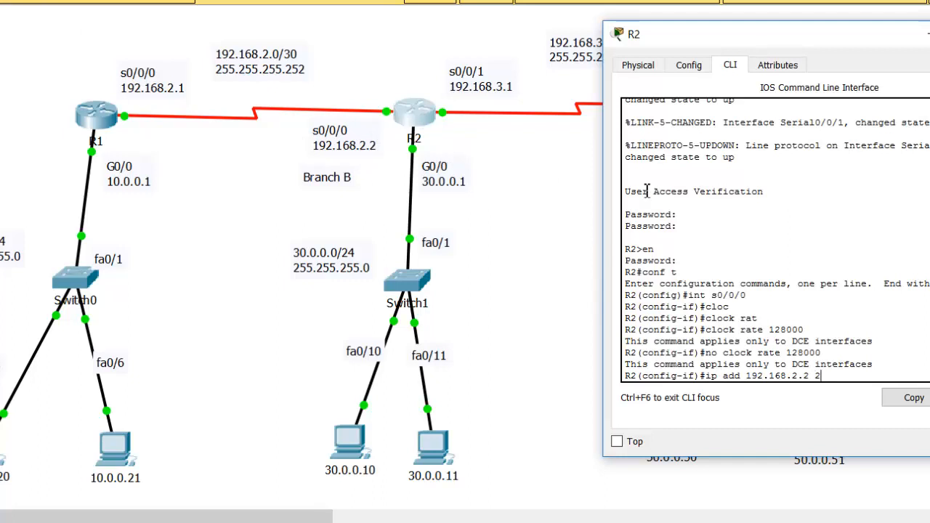
{"action": "type", "text": "55.255.252"}
{"action": "key", "text": "Return"}
{"action": "type", "text": "no shut"}
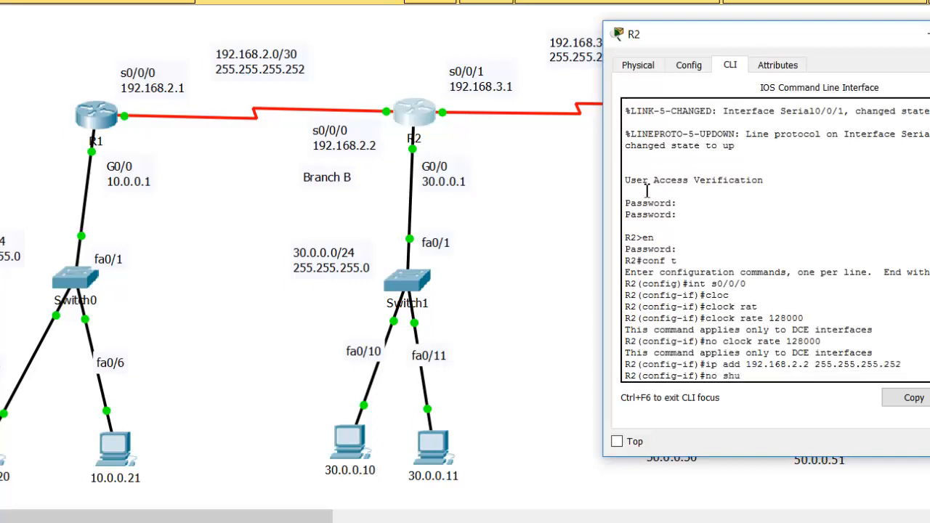
{"action": "key", "text": "Return"}
{"action": "type", "text": "exi"}
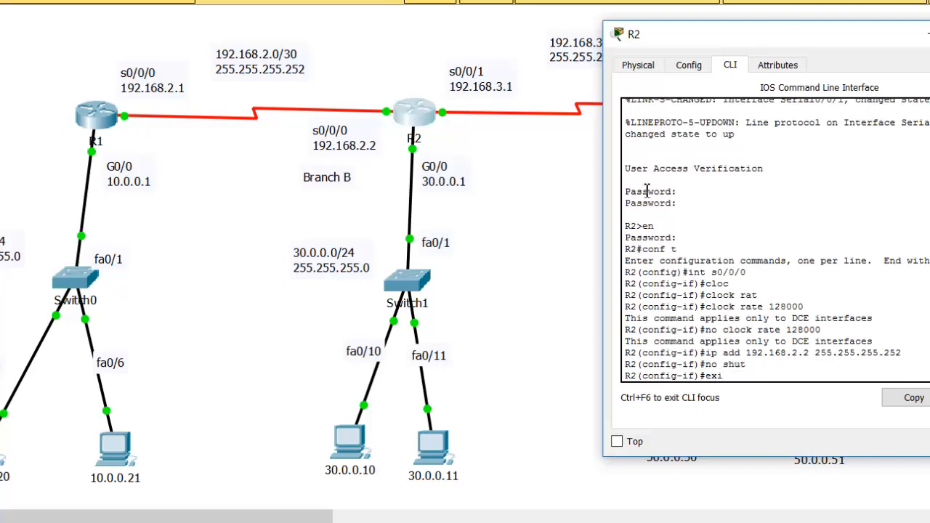
{"action": "type", "text": "t"}
{"action": "key", "text": "Return"}
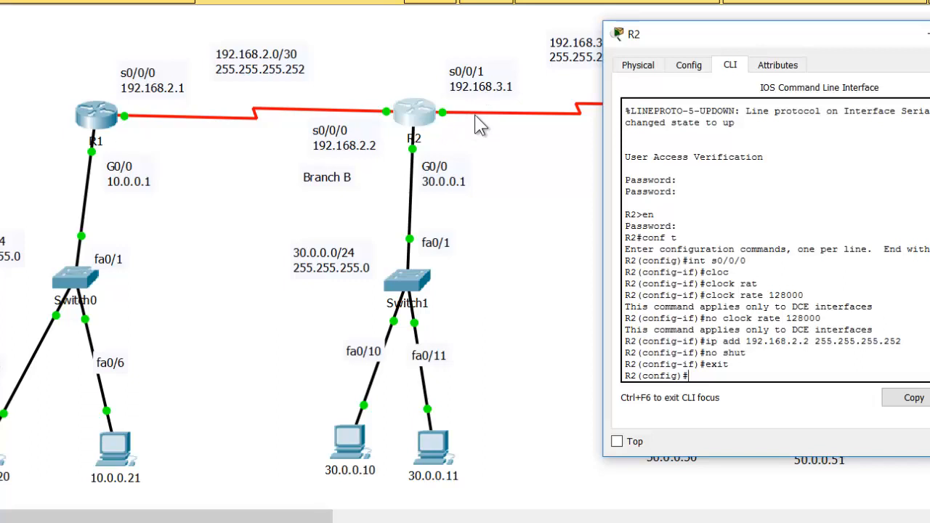
Select R2's s0/0/1 interface and set its clock rate to 128000.
{"action": "type", "text": "int s0"}
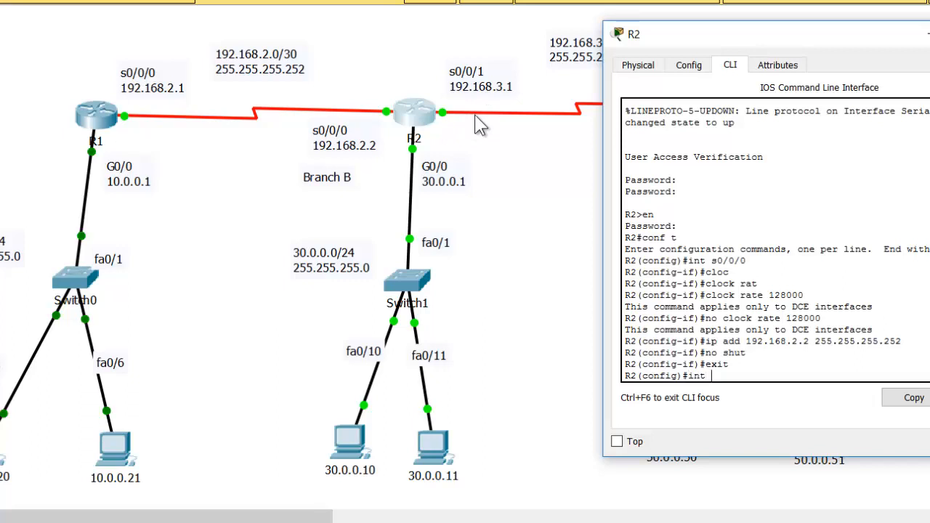
{"action": "type", "text": "/0"}
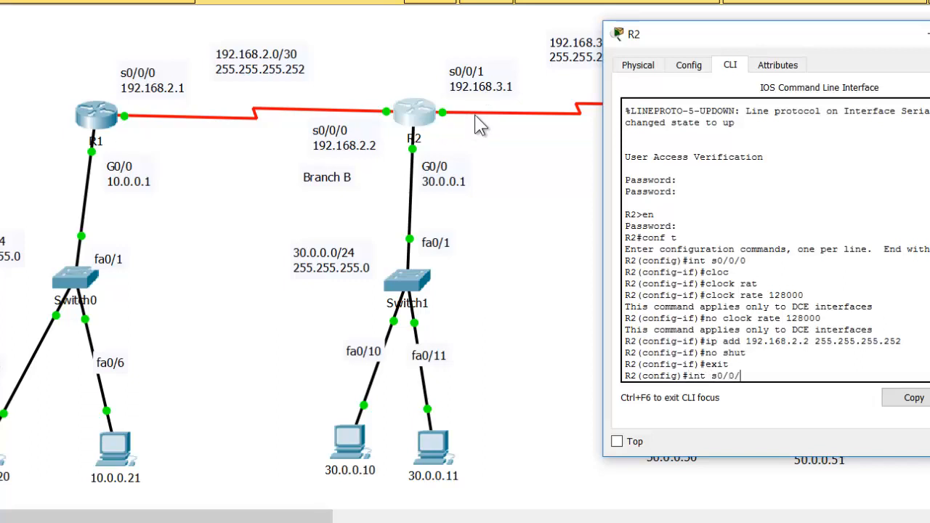
{"action": "type", "text": "/1"}
{"action": "key", "text": "Return"}
{"action": "type", "text": "clcok "}
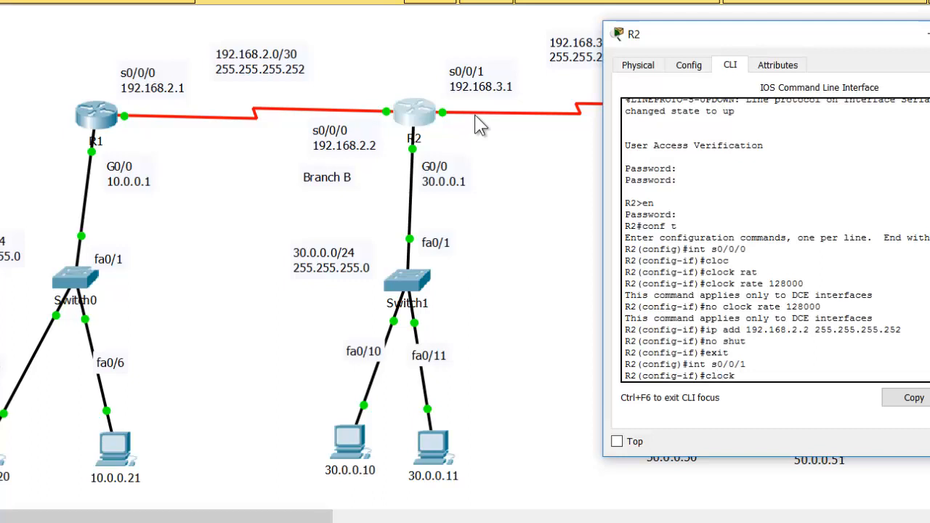
{"action": "type", "text": "r"}
{"action": "key", "text": "Tab"}
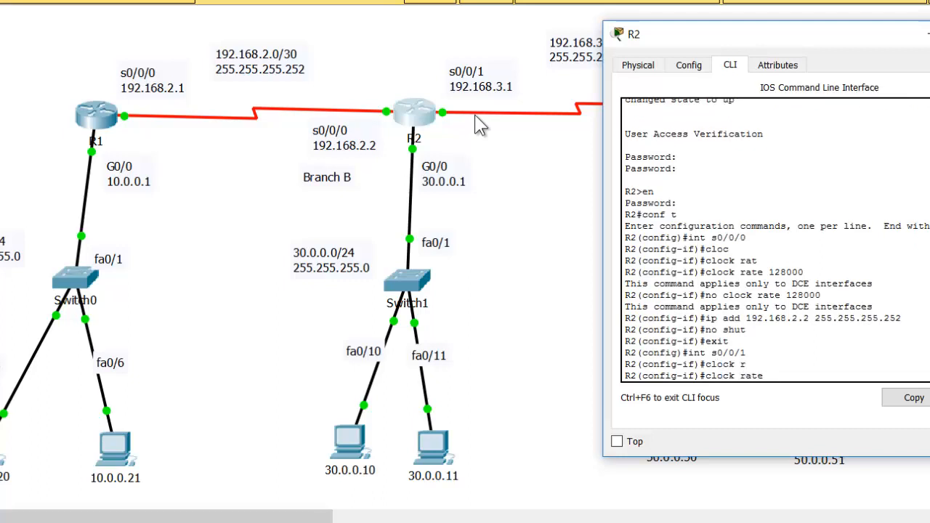
{"action": "type", "text": "128000"}
{"action": "key", "text": "Return"}
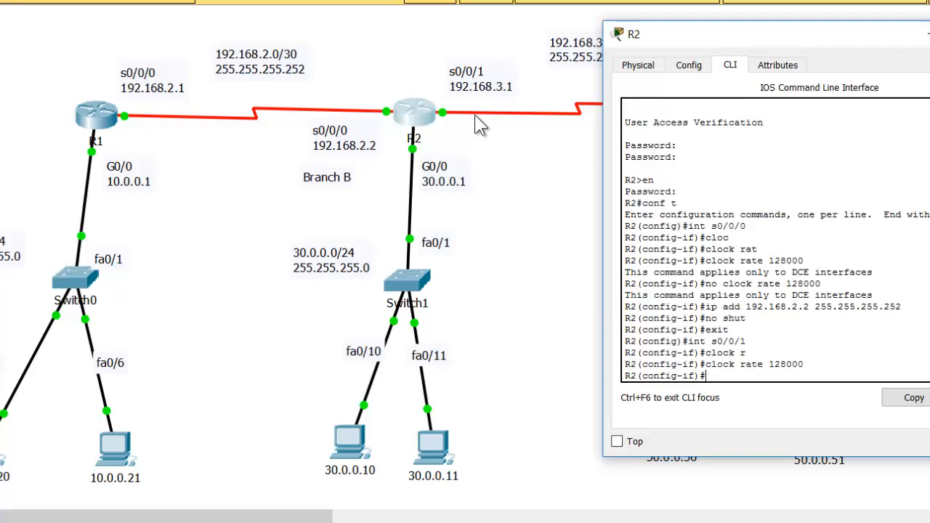
Assign 192.168.3.1 with mask 255.255.255.252 to R2's s0/0/1 interface and enable it with no shut.
{"action": "type", "text": "ip add 192.168.3.1 255.255."}
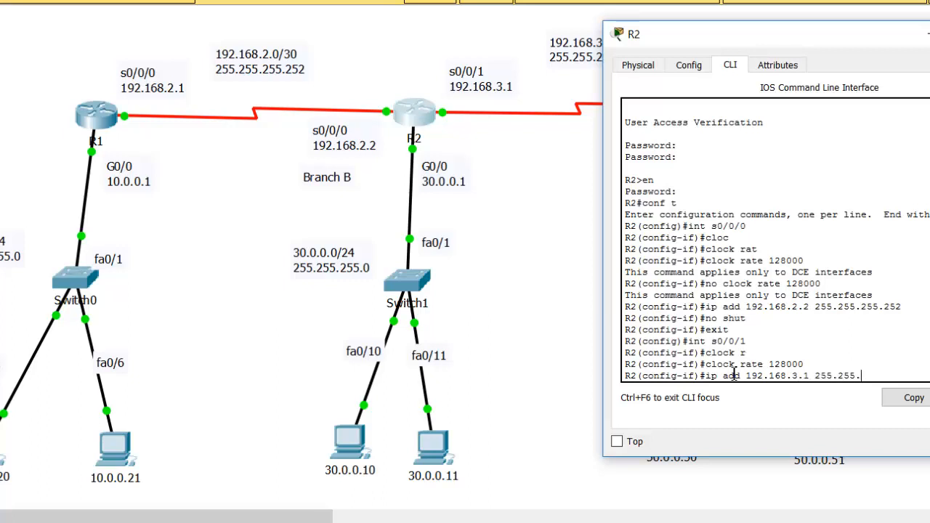
{"action": "type", "text": "255.252"}
{"action": "key", "text": "Return"}
{"action": "type", "text": "no "}
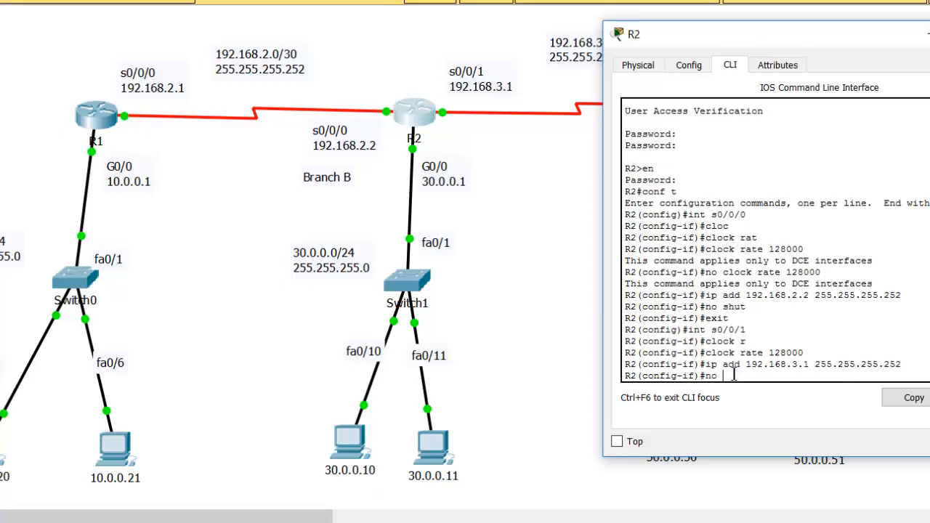
{"action": "type", "text": "shut"}
{"action": "key", "text": "Return"}
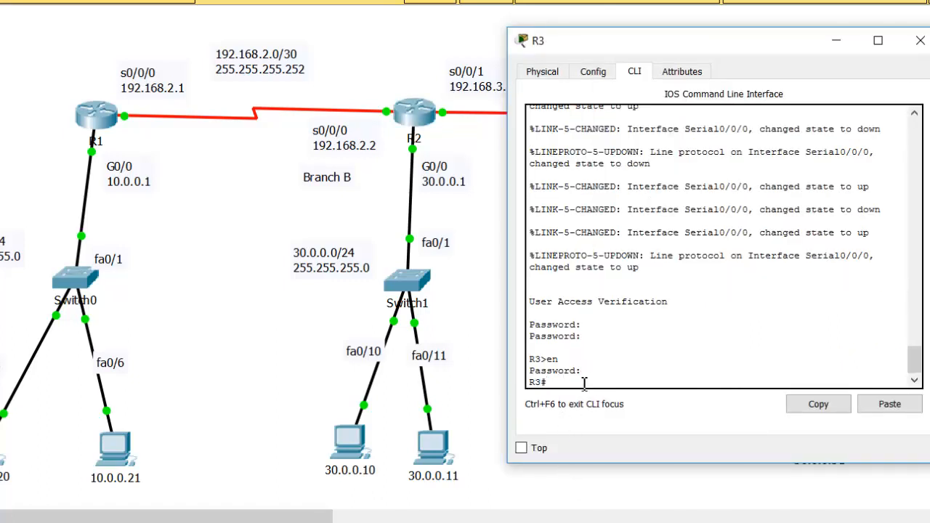
Enter global configuration mode in R3's command line and select interface s0/0/0.
{"action": "type", "text": "nf t"}
{"action": "key", "text": "Return"}
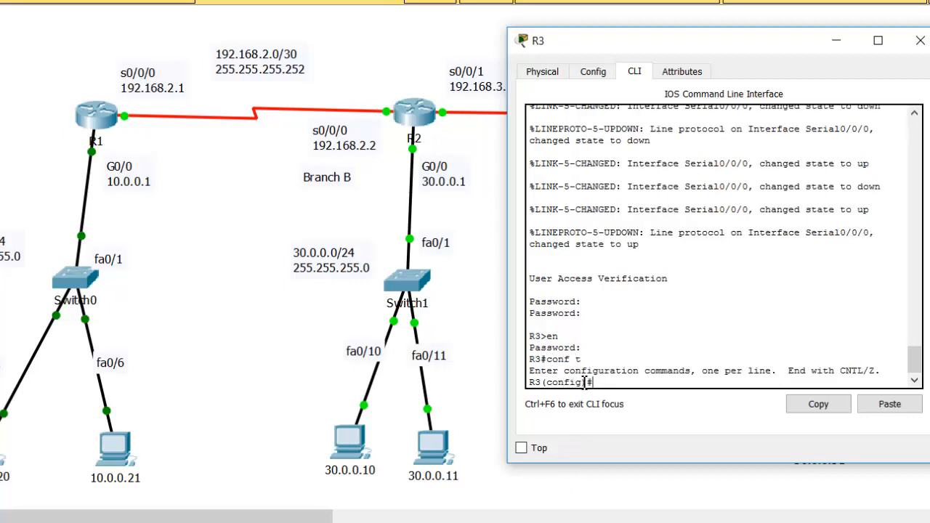
{"action": "type", "text": "int s0/0"}
{"action": "left_click_drag", "start_coordinate": [738, 42], "coordinate": [398, 25]}
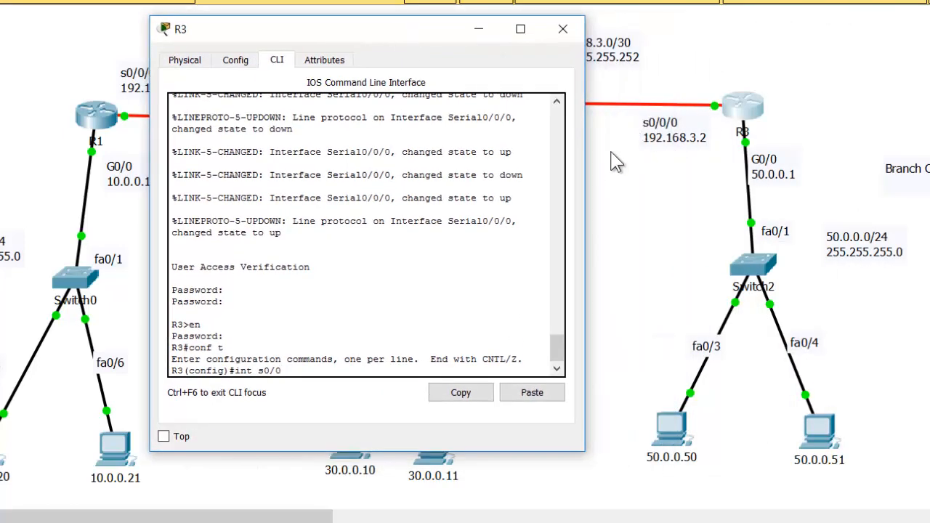
{"action": "key", "text": "Return"}
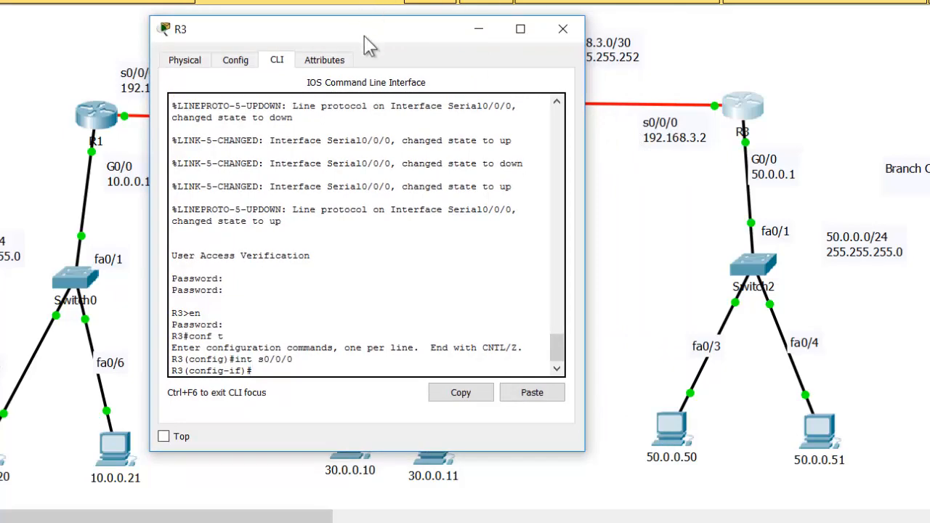
Assign 192.168.3.2 with mask 255.255.255.252 to R3's s0/0/0 interface and enable it with no shut.
{"action": "left_click_drag", "start_coordinate": [370, 41], "coordinate": [742, 213]}
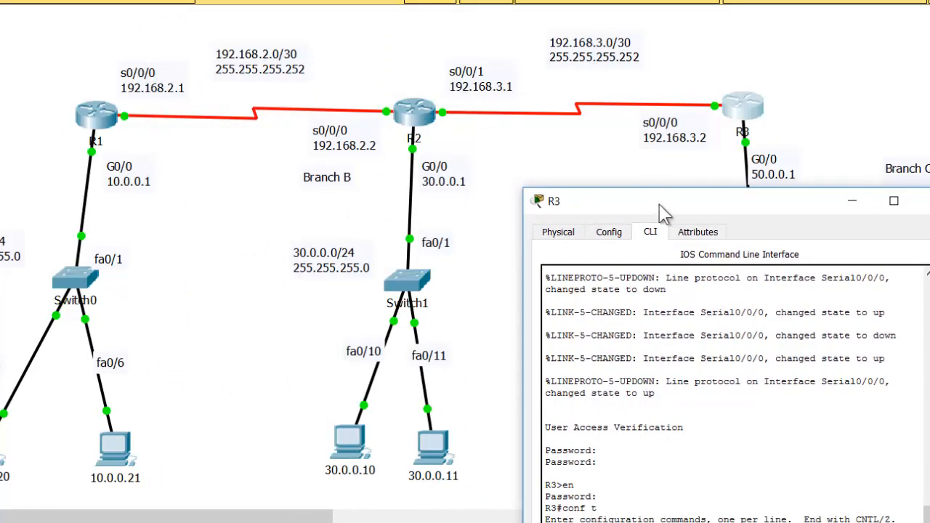
{"action": "left_click_drag", "start_coordinate": [664, 205], "coordinate": [301, 53]}
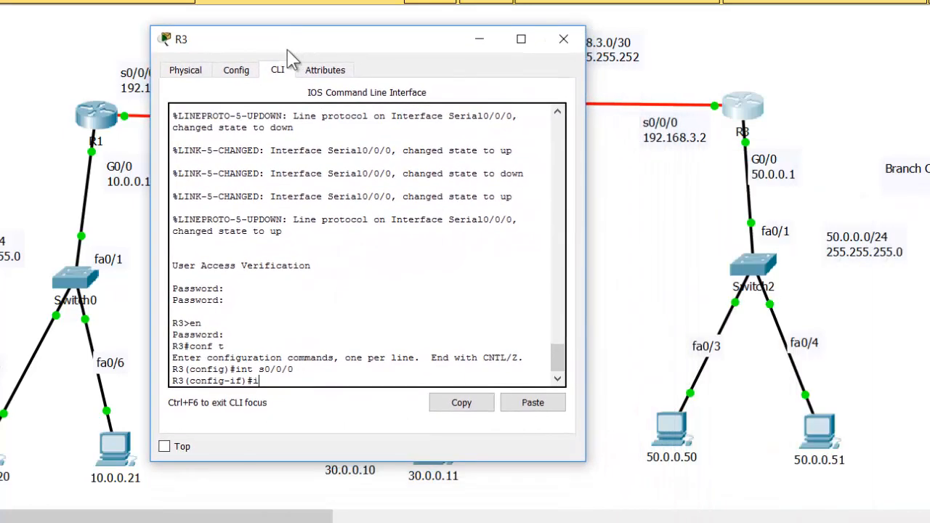
{"action": "type", "text": "p add 192.168.3.2 255.255."}
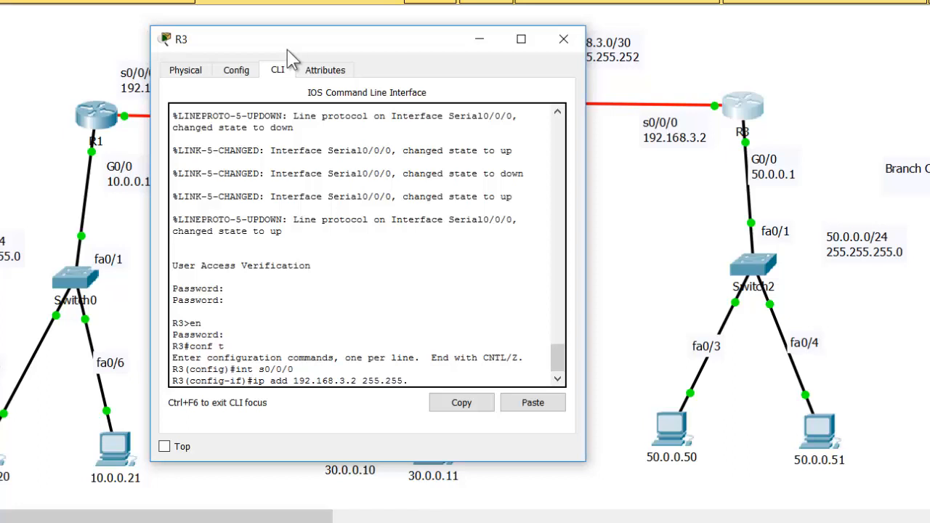
{"action": "type", "text": "255.252"}
{"action": "key", "text": "Return"}
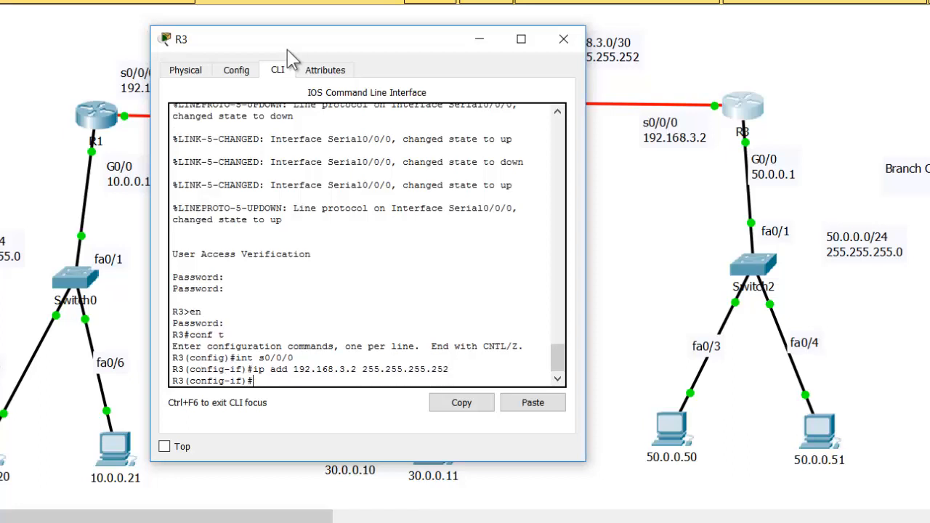
{"action": "type", "text": "no shut"}
{"action": "key", "text": "Return"}
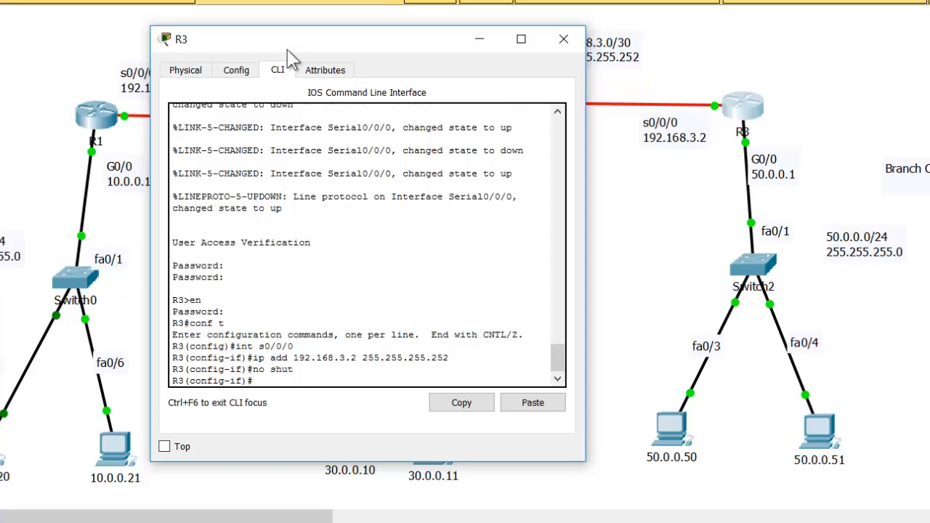
Leave R3's configuration mode and save its configuration with wr.
{"action": "type", "text": "exit"}
{"action": "key", "text": "Return"}
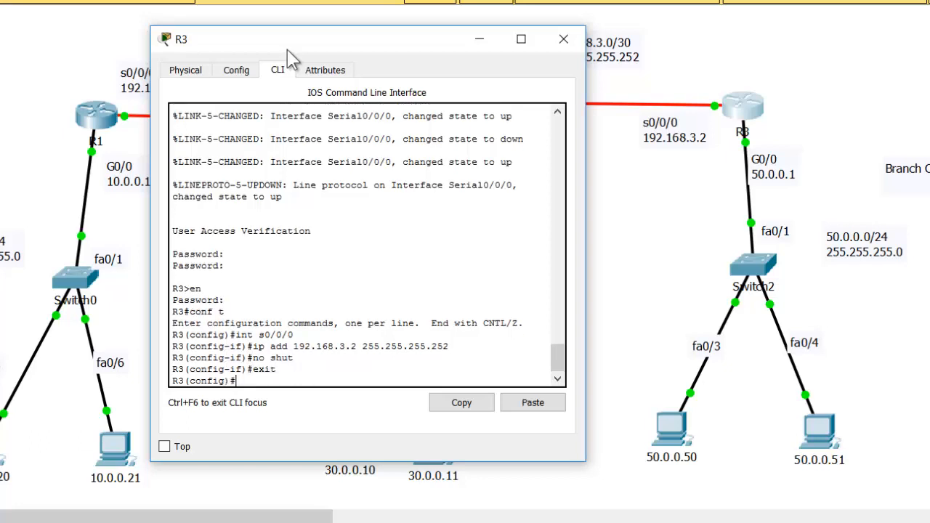
{"action": "key", "text": "Return"}
{"action": "type", "text": "end"}
{"action": "key", "text": "Return"}
{"action": "key", "text": "Return"}
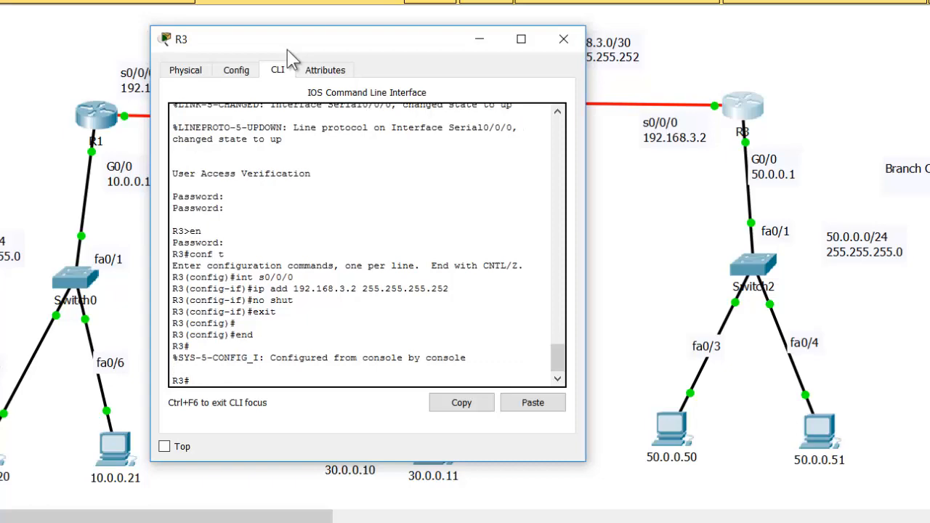
{"action": "type", "text": "wr"}
{"action": "key", "text": "Return"}
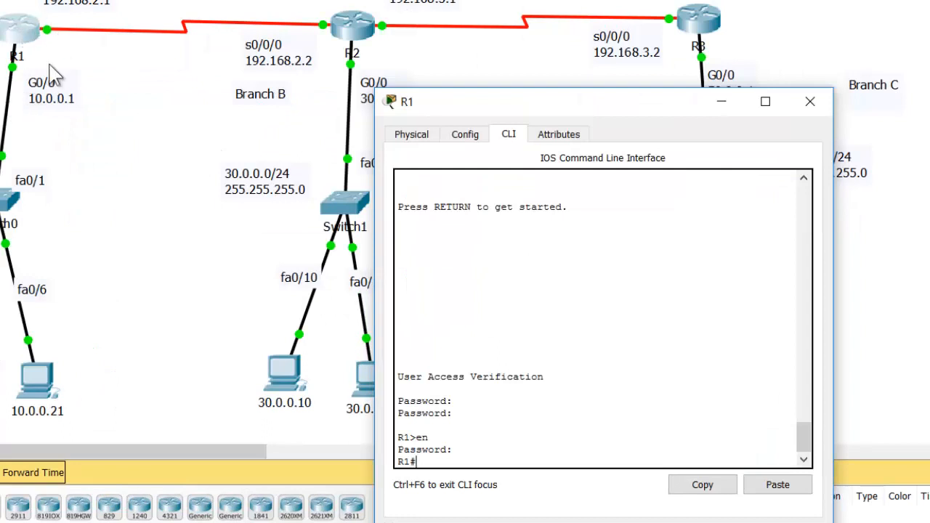
Show R1's IP routing table and examine which of the topology's networks it knows.
{"action": "type", "text": "show "}
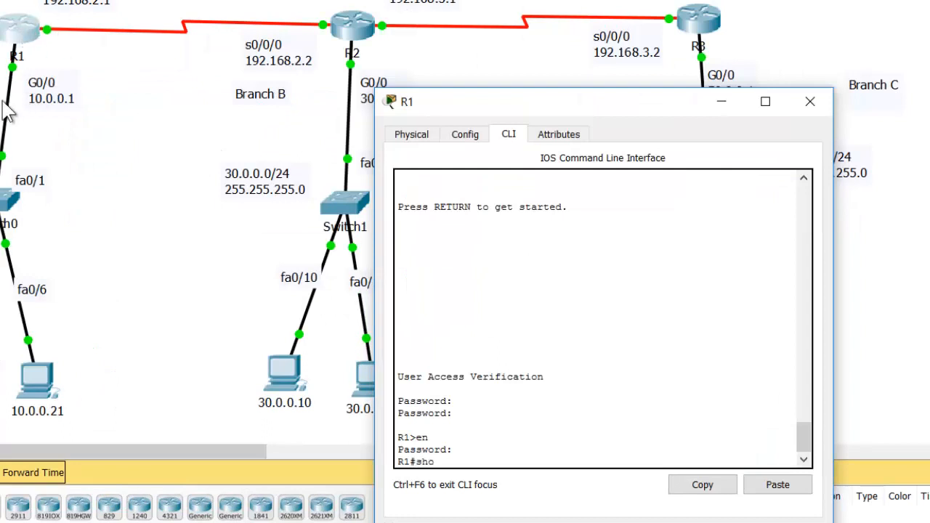
{"action": "type", "text": "ip route"}
{"action": "key", "text": "Return"}
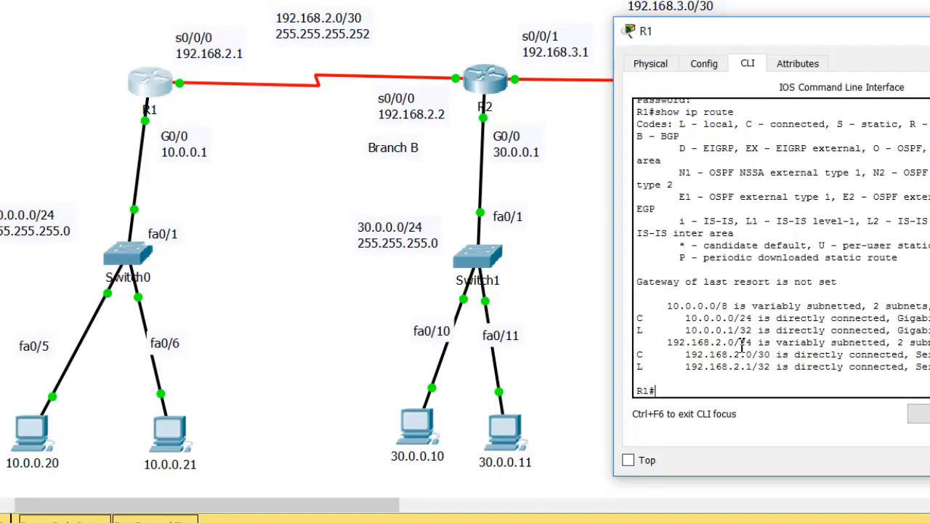
{"action": "left_click_drag", "start_coordinate": [842, 38], "coordinate": [929, 100]}
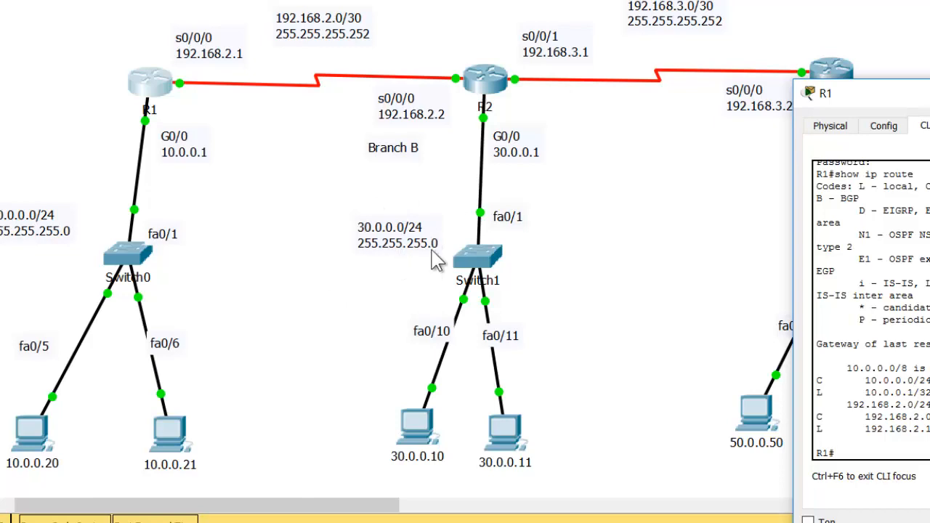
{"action": "left_click_drag", "start_coordinate": [781, 96], "coordinate": [672, 422]}
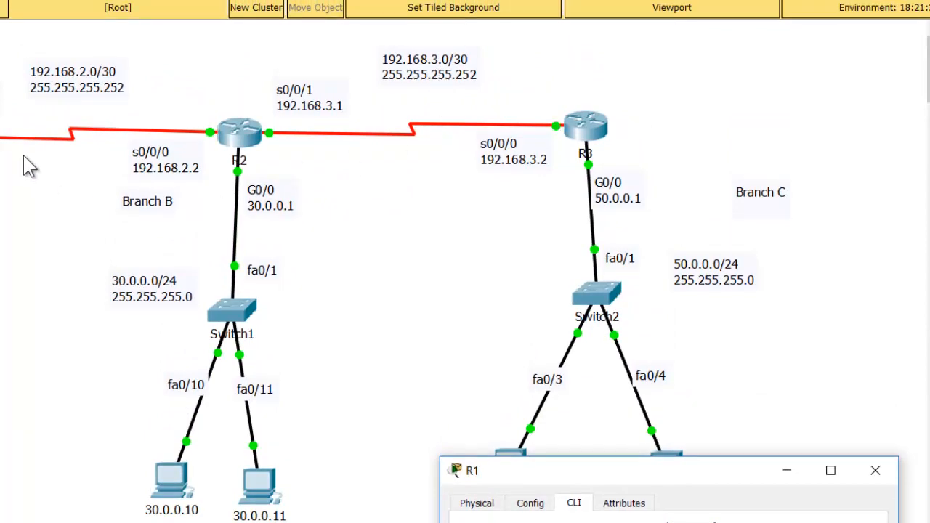
{"action": "left_click_drag", "start_coordinate": [641, 478], "coordinate": [579, 56]}
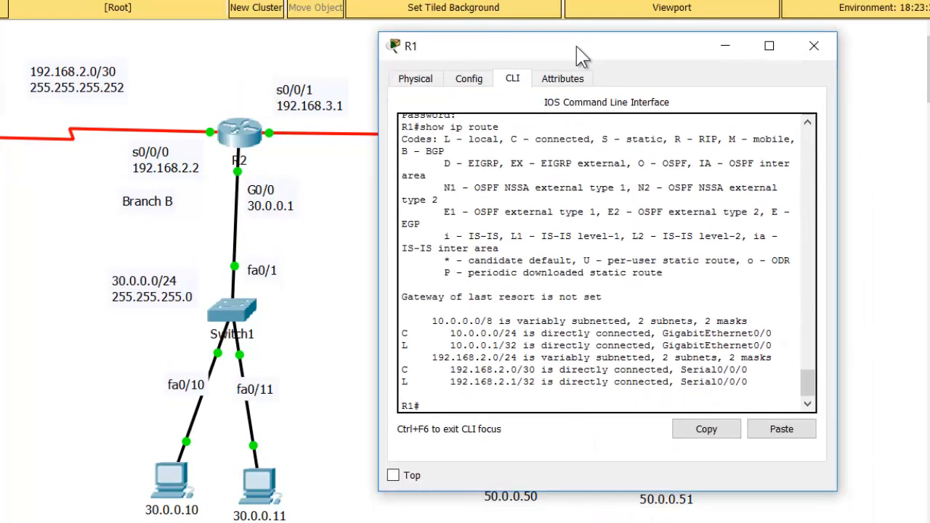
{"action": "left_click_drag", "start_coordinate": [438, 322], "coordinate": [502, 322]}
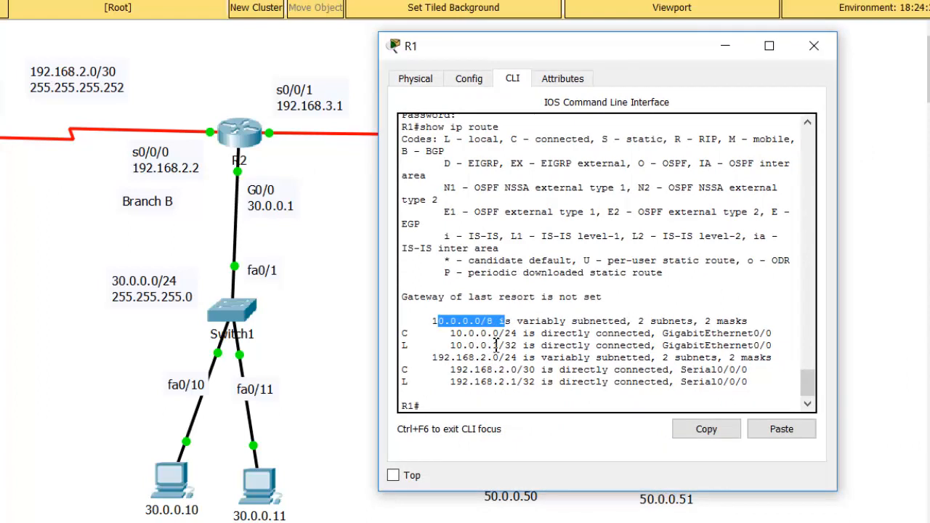
{"action": "left_click_drag", "start_coordinate": [438, 358], "coordinate": [540, 367]}
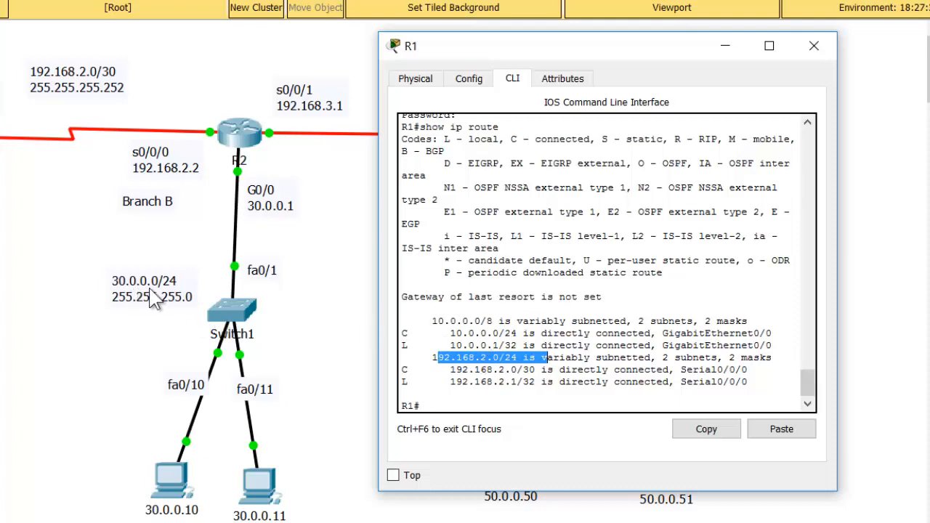
Enter R1's global configuration mode and add a static route to 30.0.0.0 with mask 255.255.255.0 via next hop 192.168.2.2.
{"action": "left_click_drag", "start_coordinate": [592, 53], "coordinate": [282, 410]}
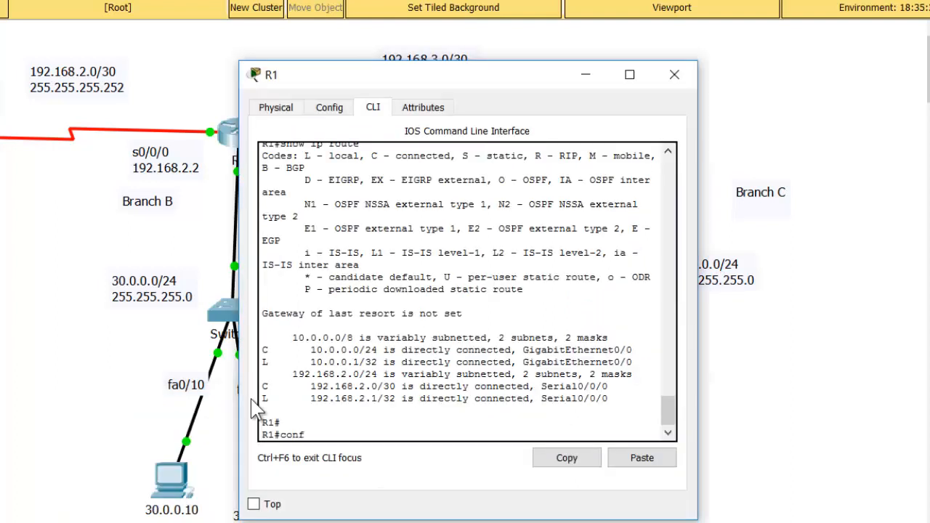
{"action": "key", "text": "Return"}
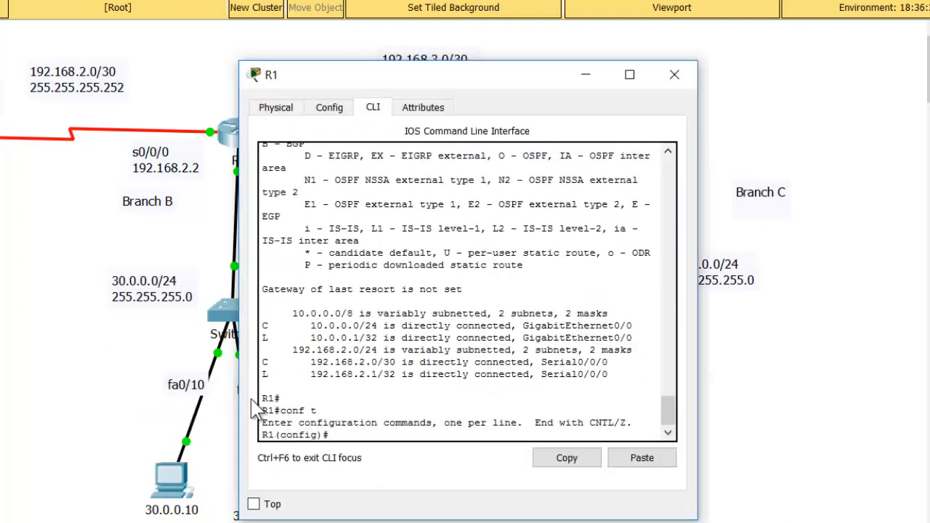
{"action": "type", "text": "ip route"}
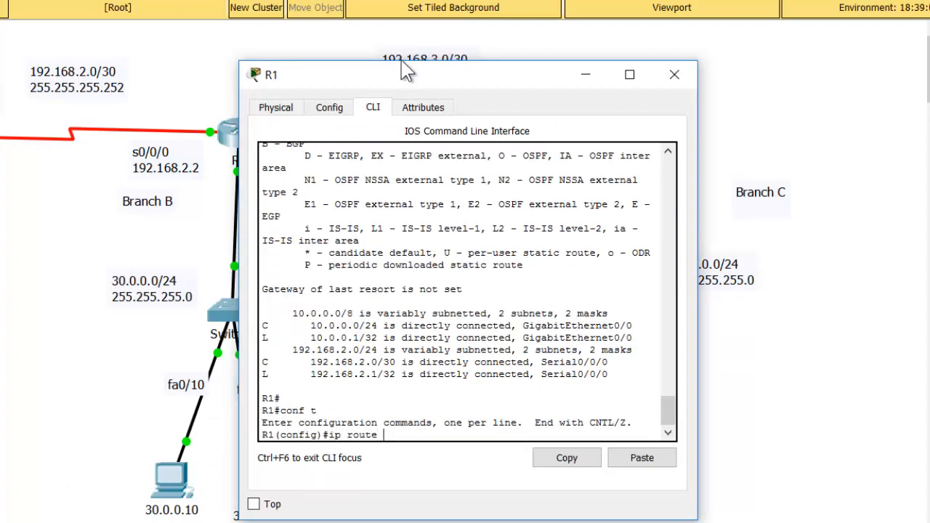
{"action": "left_click_drag", "start_coordinate": [411, 73], "coordinate": [567, 13]}
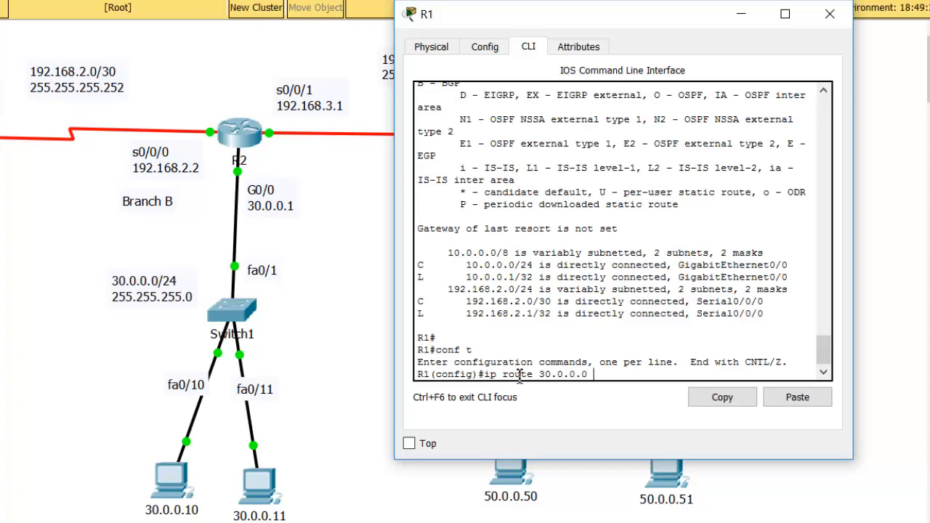
{"action": "type", "text": "55.255.255.0"}
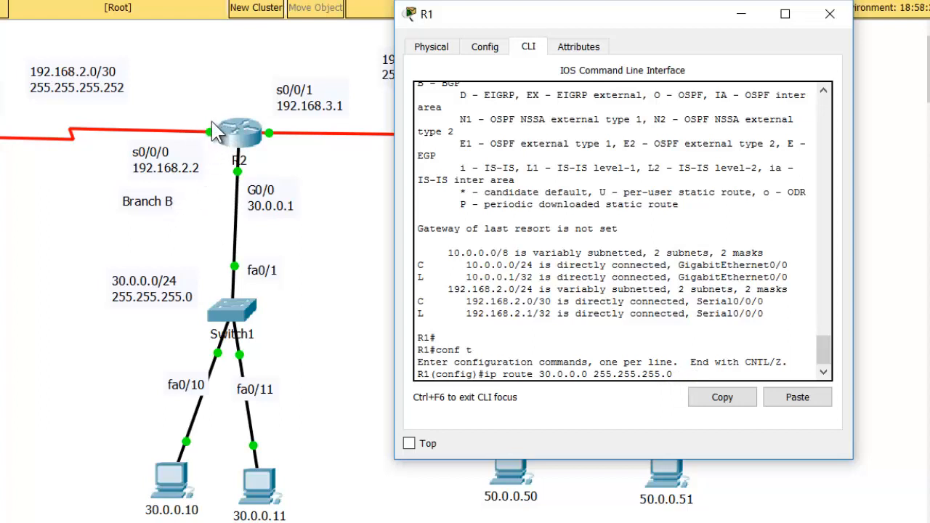
{"action": "type", "text": "192.168.2.2"}
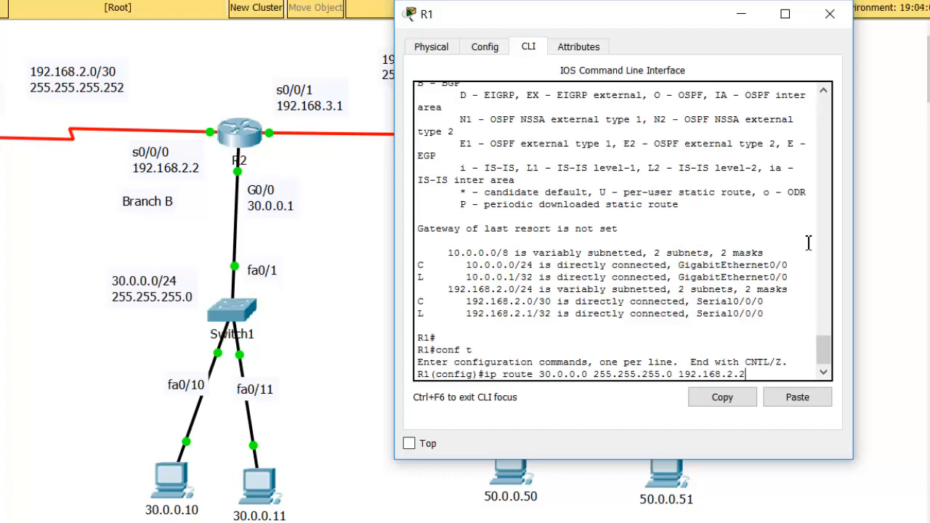
{"action": "key", "text": "Return"}
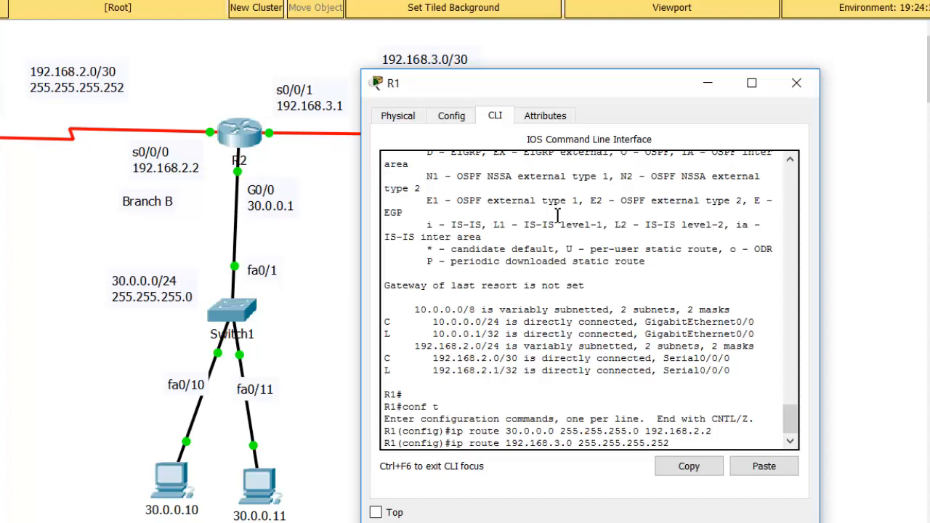
Add static routes on R1 to 192.168.3.0 with mask 255.255.255.252 and 50.0.0.0 with mask 255.255.255.0, both via 192.168.2.2.
{"action": "left_click_drag", "start_coordinate": [521, 86], "coordinate": [503, 116]}
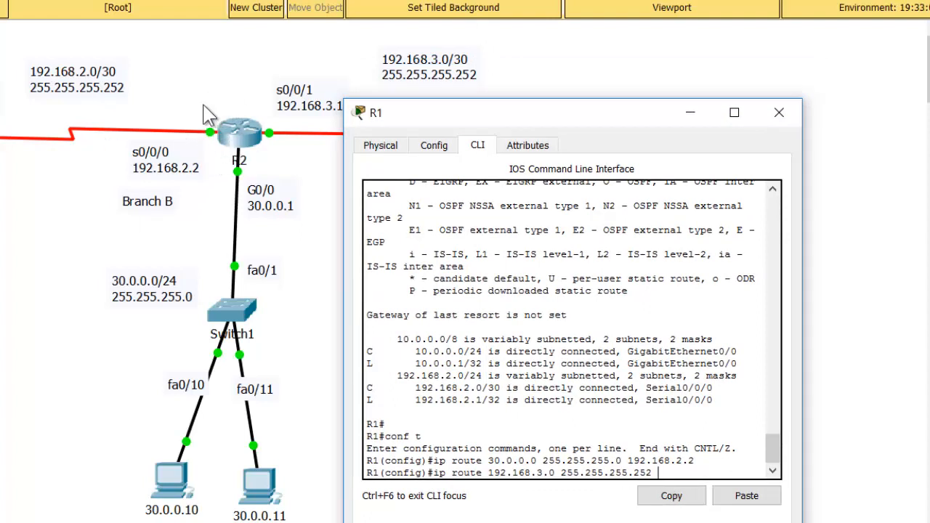
{"action": "type", "text": "192.168.2"}
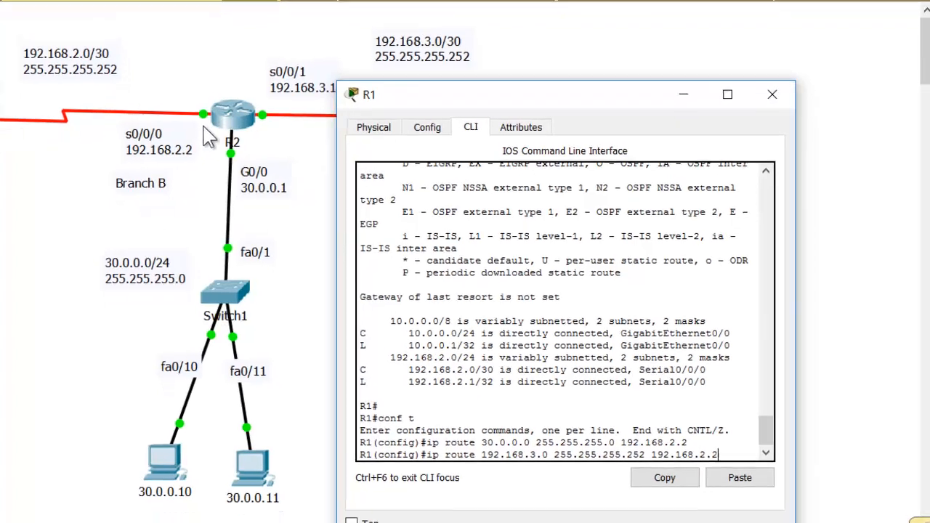
{"action": "type", "text": ".2"}
{"action": "key", "text": "Return"}
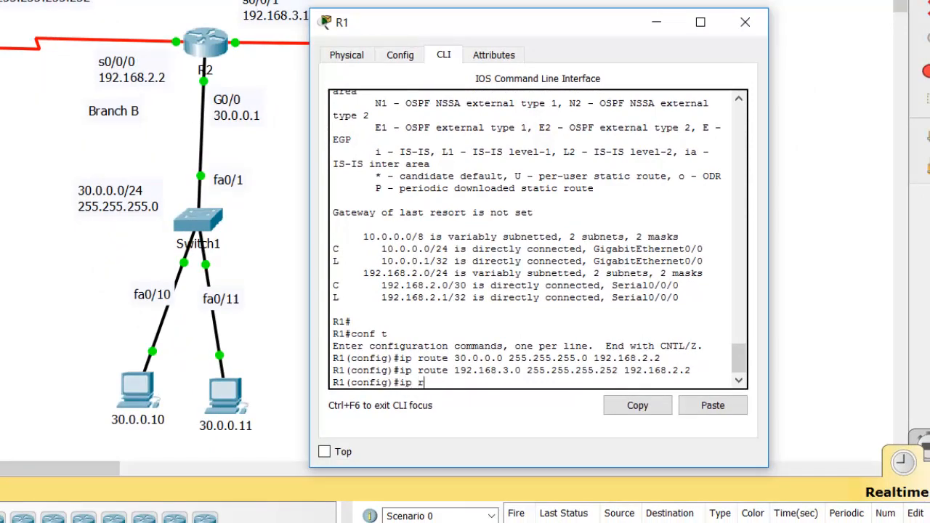
{"action": "type", "text": "ip route 50.0.0.0 255.255.255.0 192.168.2.2"}
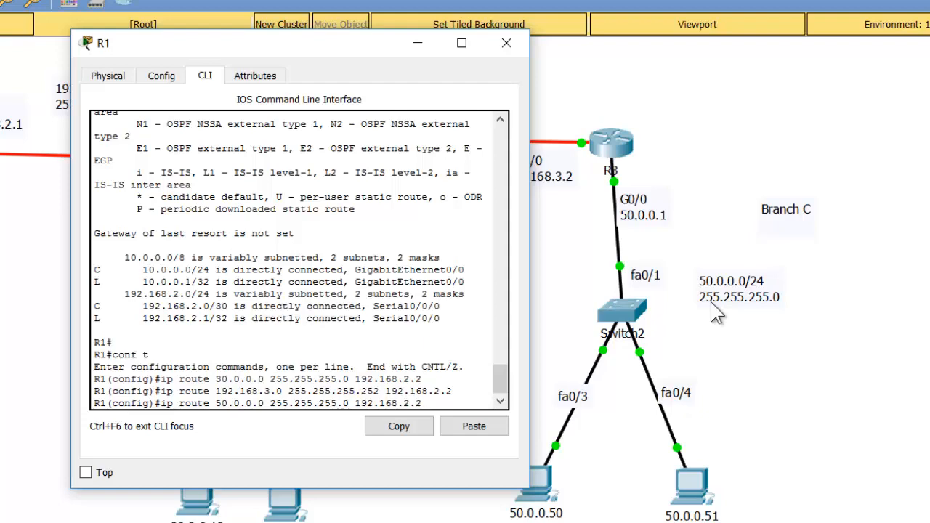
Leave R1's configuration mode with end and save its configuration with wr.
{"action": "left_click_drag", "start_coordinate": [269, 42], "coordinate": [672, 9]}
{"action": "type", "text": "end"}
{"action": "key", "text": "Return"}
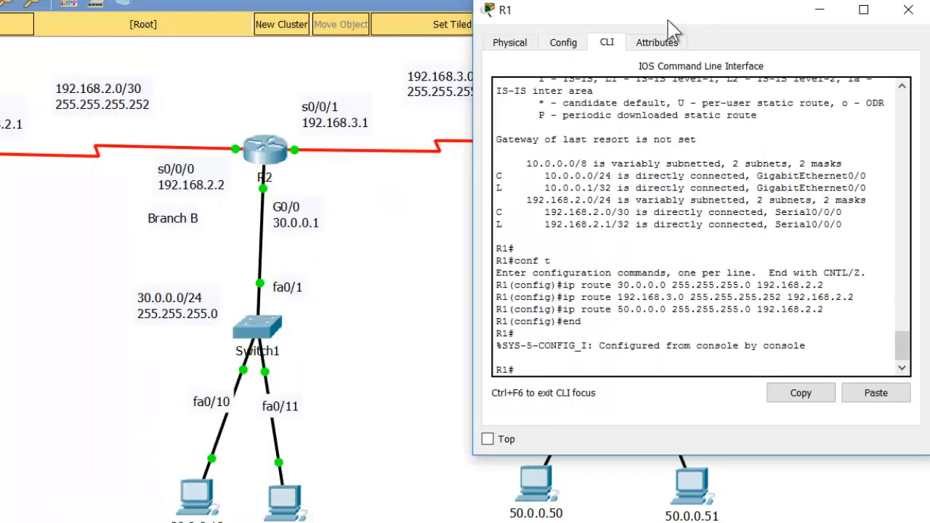
{"action": "type", "text": "wr"}
{"action": "key", "text": "Return"}
{"action": "key", "text": "Return"}
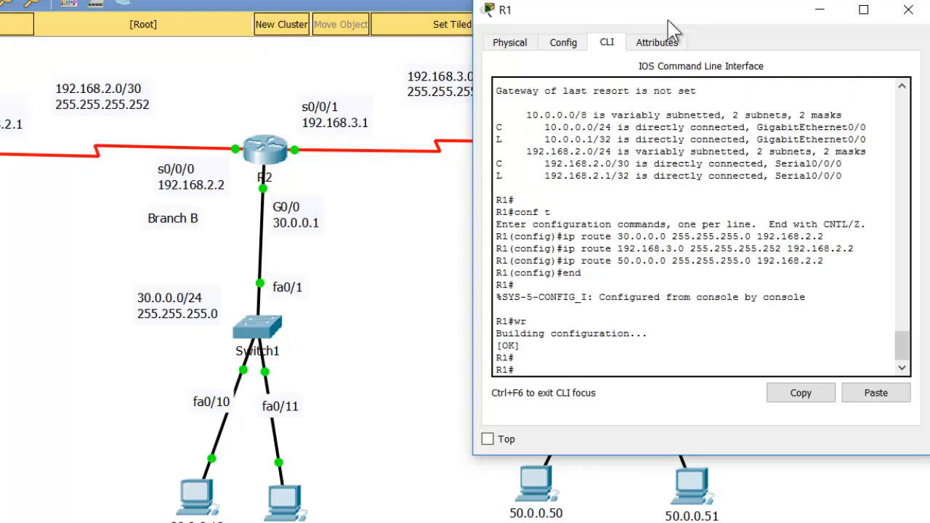
Show R1's IP routing table and examine its entries for all the branch and WAN networks.
{"action": "type", "text": "show ip route"}
{"action": "key", "text": "Return"}
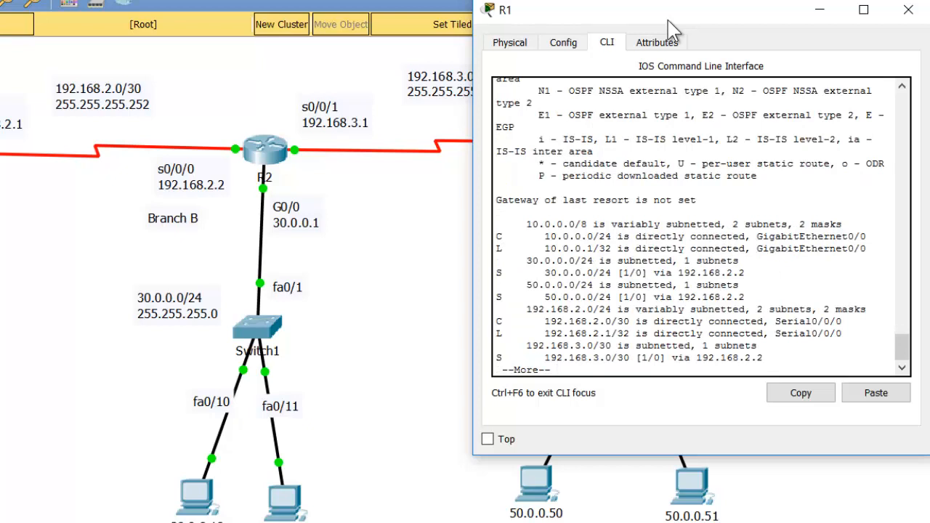
{"action": "left_click_drag", "start_coordinate": [528, 224], "coordinate": [577, 225]}
{"action": "left_click_drag", "start_coordinate": [527, 260], "coordinate": [579, 267]}
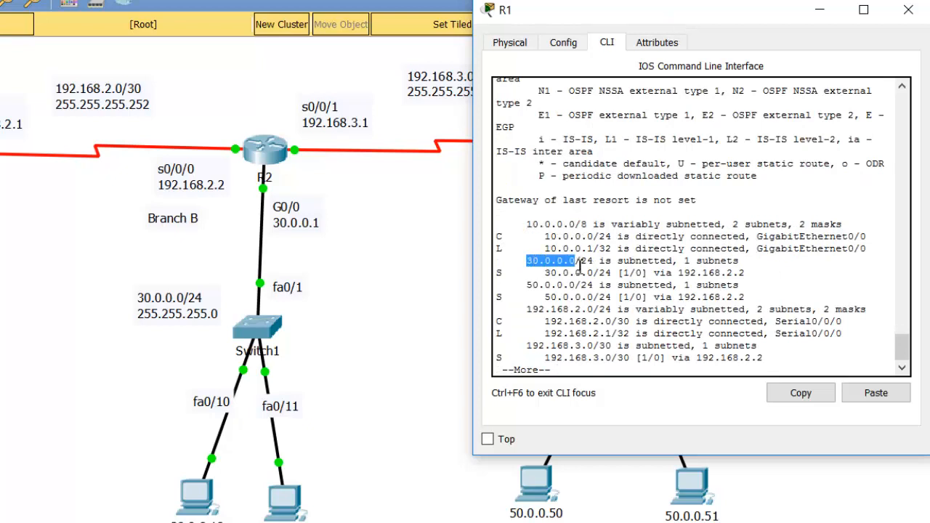
{"action": "left_click_drag", "start_coordinate": [527, 285], "coordinate": [579, 287]}
{"action": "left_click_drag", "start_coordinate": [527, 309], "coordinate": [606, 310]}
{"action": "left_click_drag", "start_coordinate": [528, 347], "coordinate": [638, 352]}
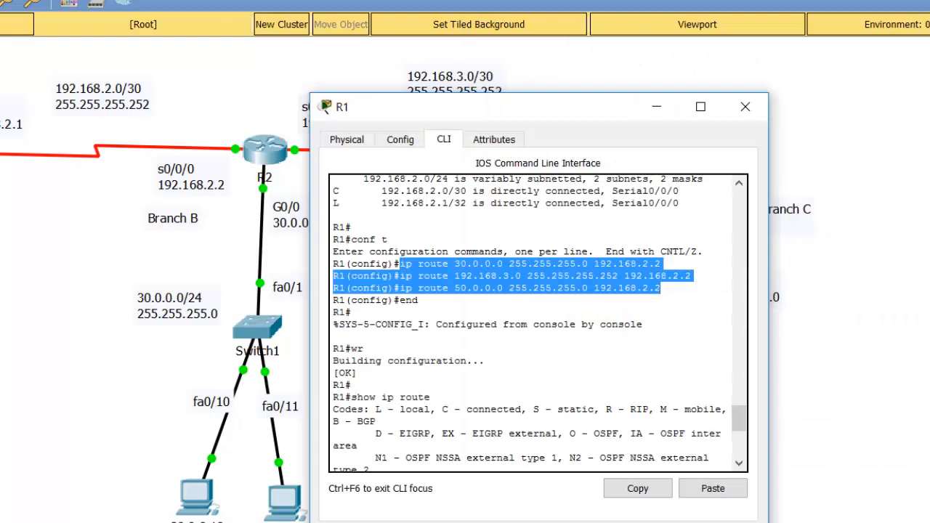
Close R1's window, open R2's command line and show R2's IP routing table with show ip route.
{"action": "left_click", "coordinate": [744, 108]}
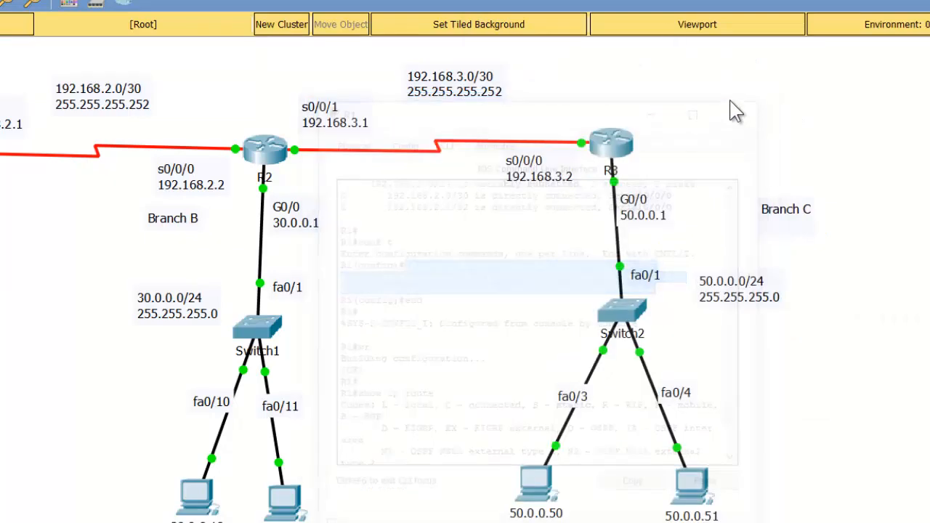
{"action": "left_click", "coordinate": [264, 149]}
{"action": "type", "text": "w ip route"}
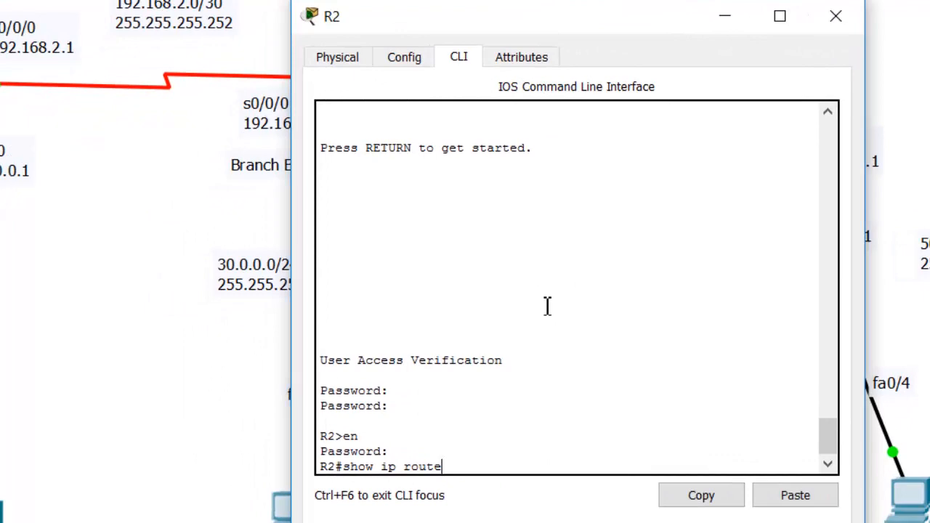
{"action": "key", "text": "Return"}
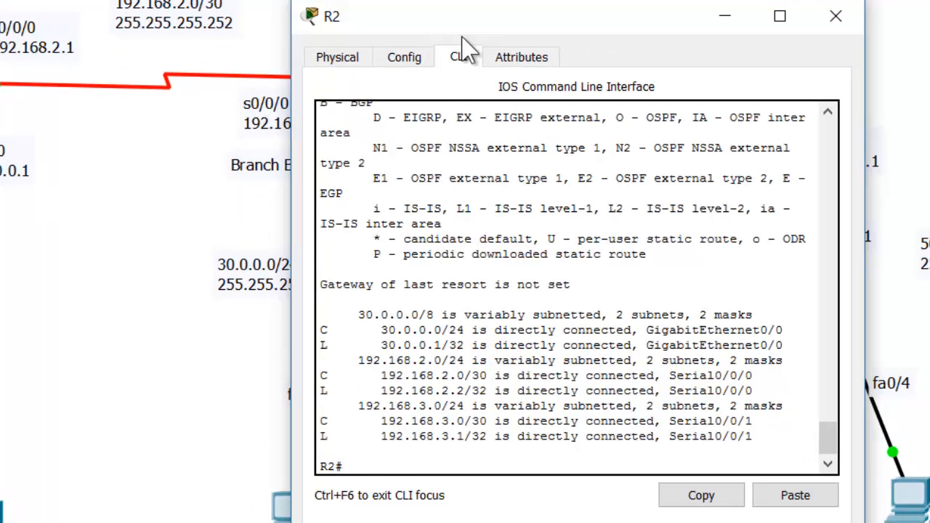
Compare the networks in R2's routing table with the topology to find which ones still need static routes.
{"action": "left_click_drag", "start_coordinate": [461, 7], "coordinate": [810, 1]}
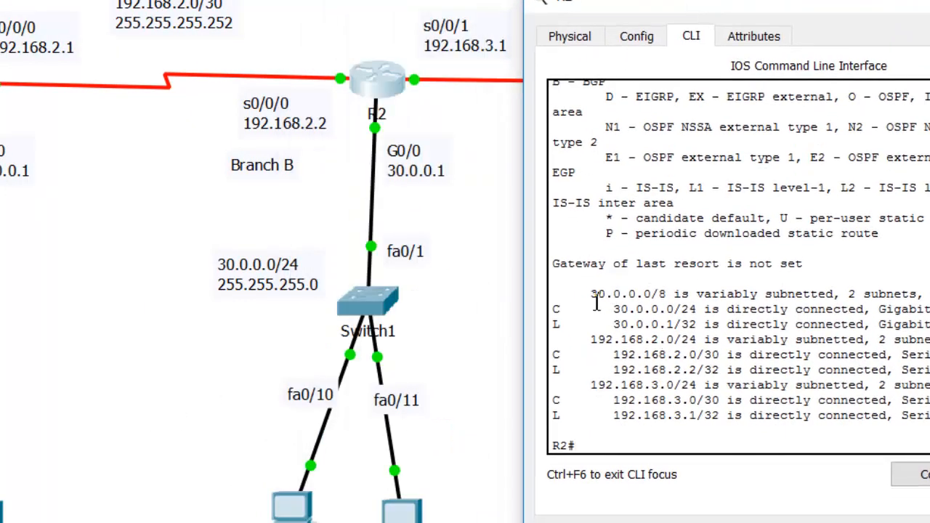
{"action": "left_click_drag", "start_coordinate": [591, 294], "coordinate": [667, 294]}
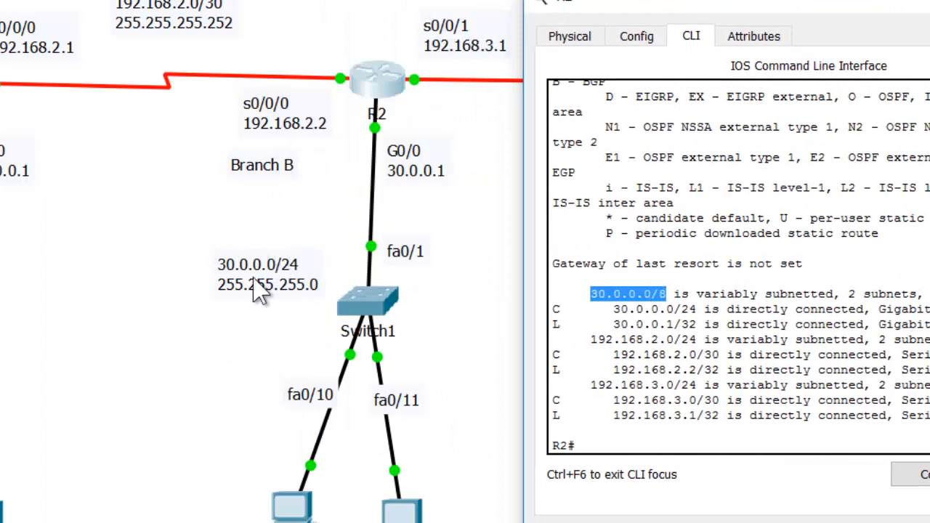
{"action": "left_click_drag", "start_coordinate": [590, 354], "coordinate": [651, 339]}
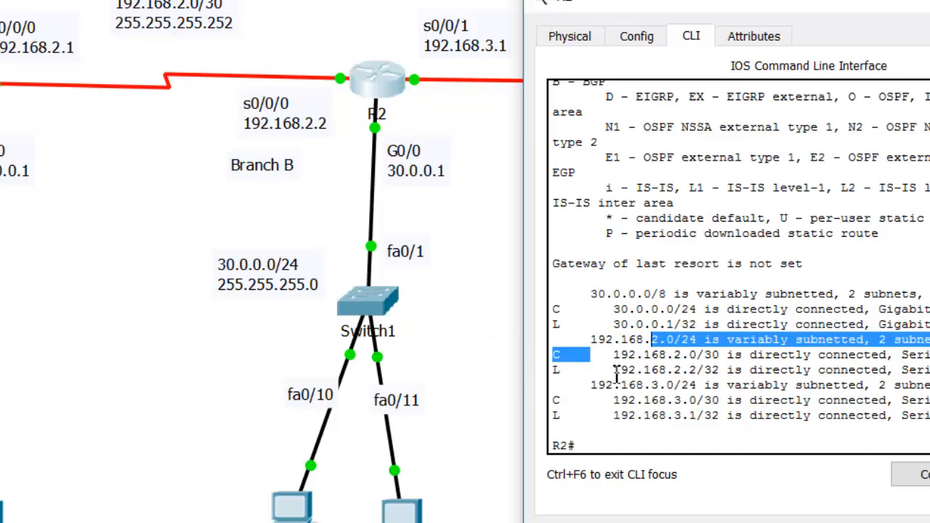
{"action": "left_click_drag", "start_coordinate": [619, 399], "coordinate": [711, 395]}
{"action": "left_click", "coordinate": [655, 389]}
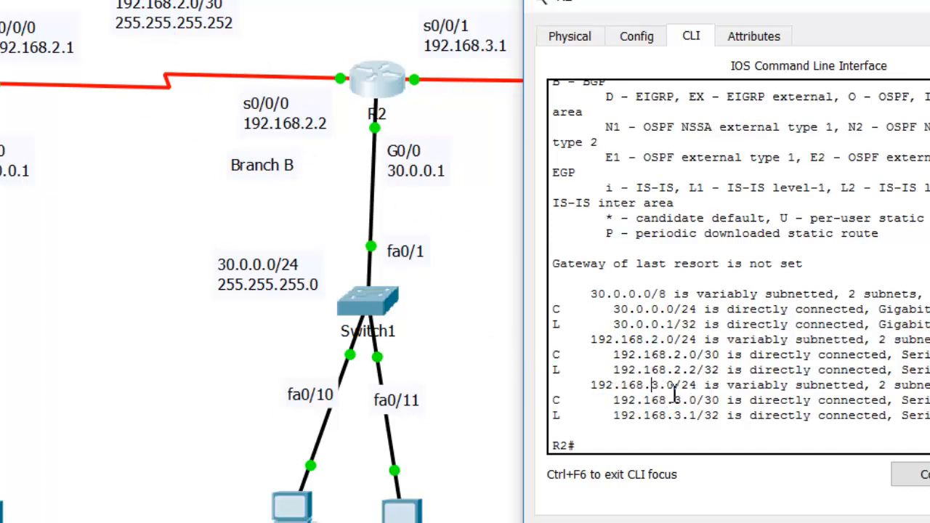
{"action": "left_click_drag", "start_coordinate": [804, 8], "coordinate": [794, 86]}
{"action": "left_click_drag", "start_coordinate": [752, 109], "coordinate": [729, 45]}
{"action": "left_click_drag", "start_coordinate": [378, 182], "coordinate": [403, 94]}
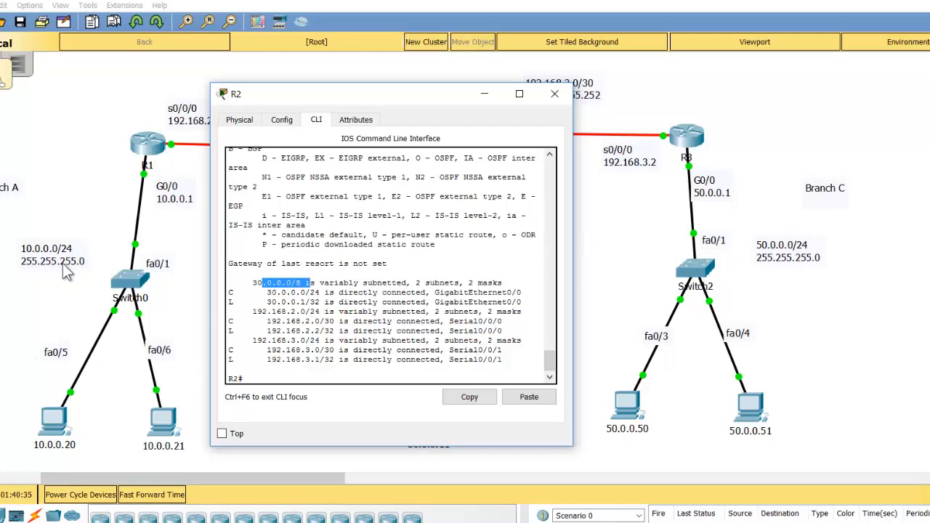
Enter R2's global configuration mode and add a static route to 10.0.0.0 with mask 255.255.255.0 via next hop 192.168.2.1.
{"action": "left_click", "coordinate": [251, 379]}
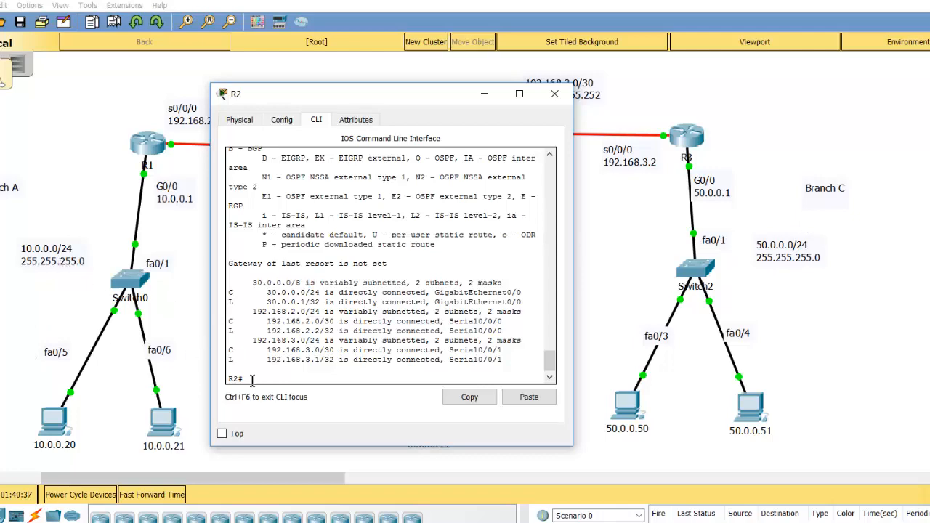
{"action": "left_click_drag", "start_coordinate": [346, 93], "coordinate": [515, 75]}
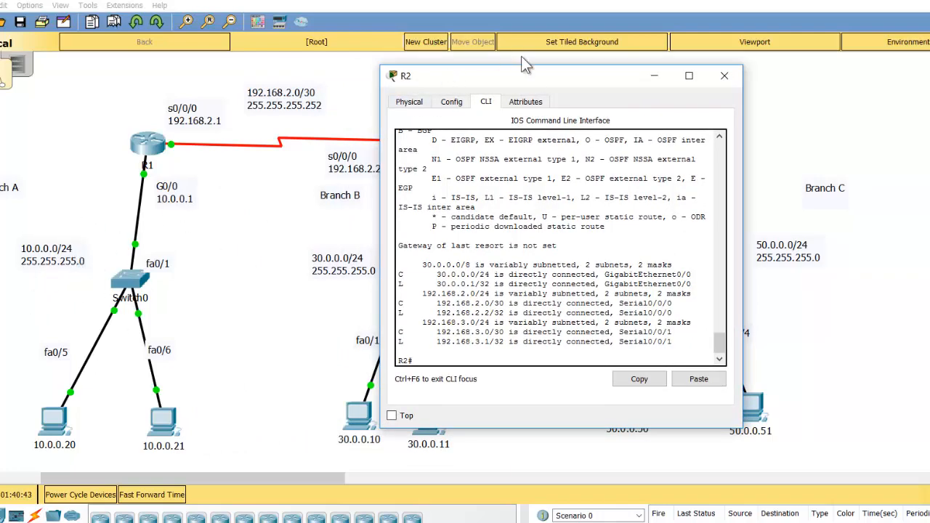
{"action": "left_click_drag", "start_coordinate": [533, 76], "coordinate": [492, 164]}
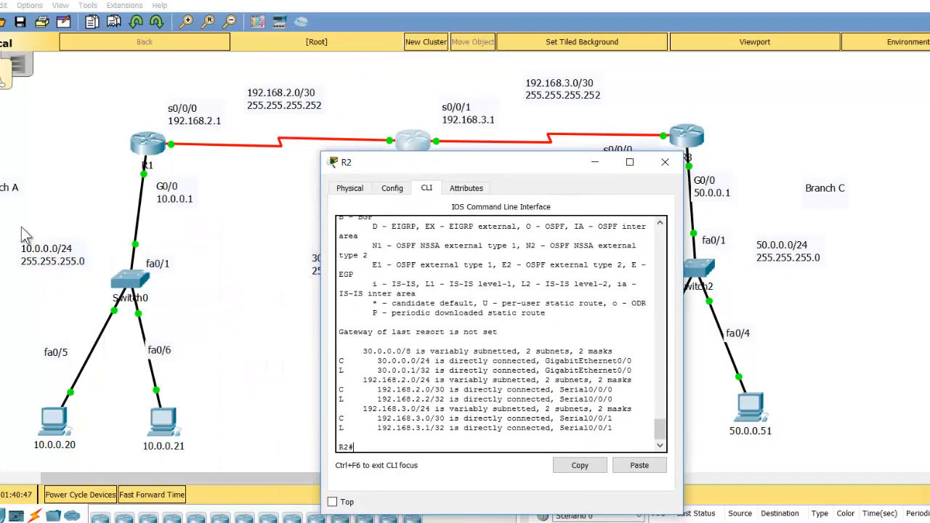
{"action": "type", "text": "conf t"}
{"action": "key", "text": "Return"}
{"action": "type", "text": "ip"}
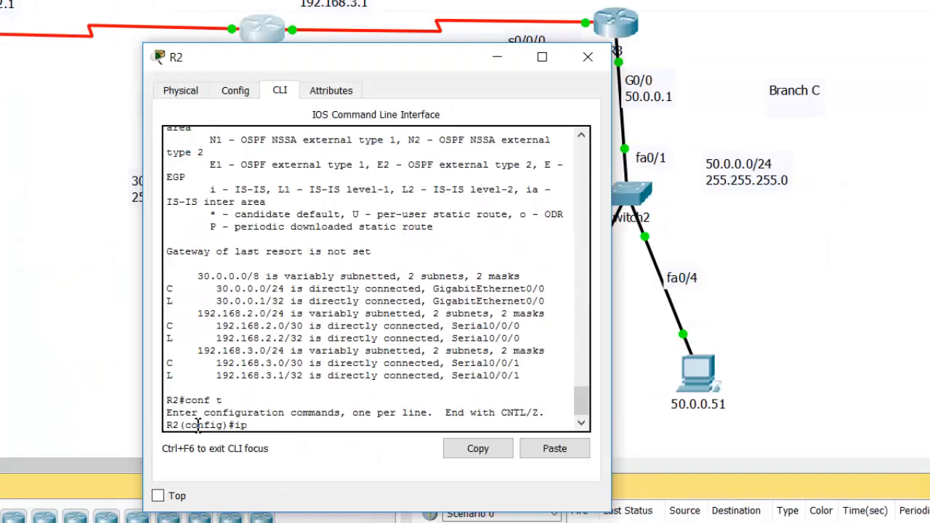
{"action": "type", "text": " route"}
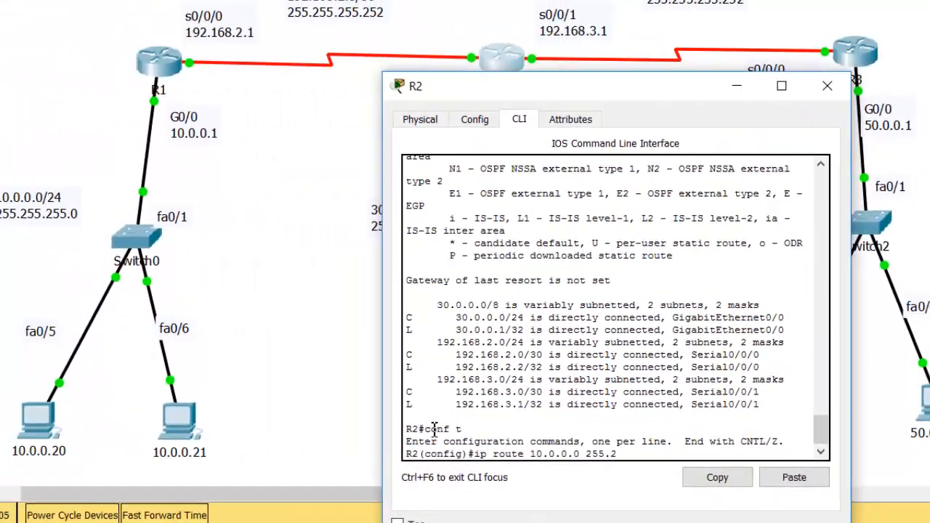
{"action": "type", "text": "10.0.0.0 255.255.255.0"}
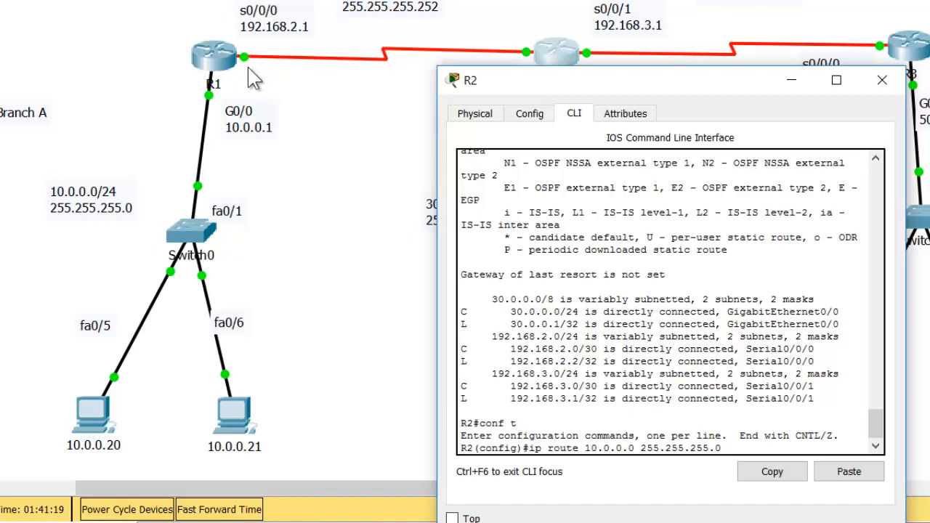
{"action": "type", "text": "192.168.2.1"}
{"action": "key", "text": "Return"}
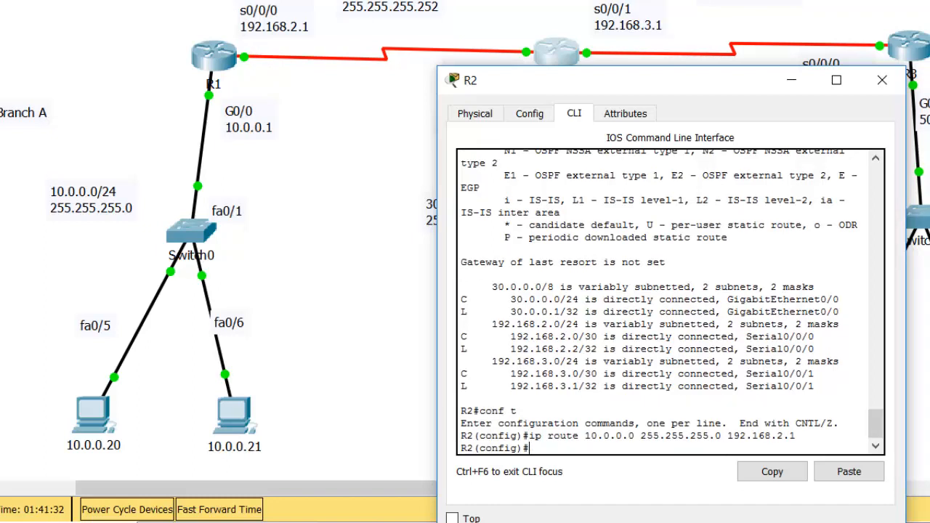
Add a static route on R2 to 50.0.0.0 with mask 255.255.255.0 via next hop 192.168.3.2.
{"action": "left_click_drag", "start_coordinate": [586, 83], "coordinate": [596, 129]}
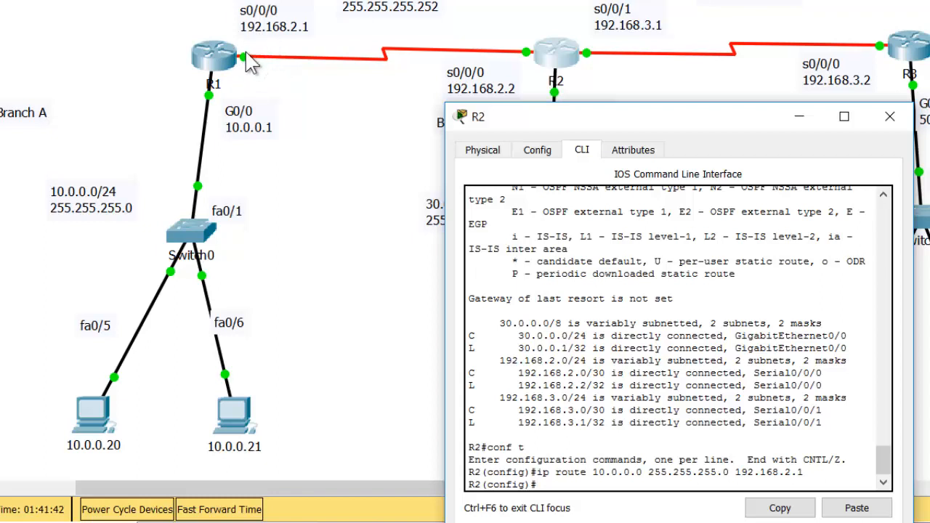
{"action": "double_click", "coordinate": [788, 473]}
{"action": "left_click", "coordinate": [823, 477]}
{"action": "key", "text": "Return"}
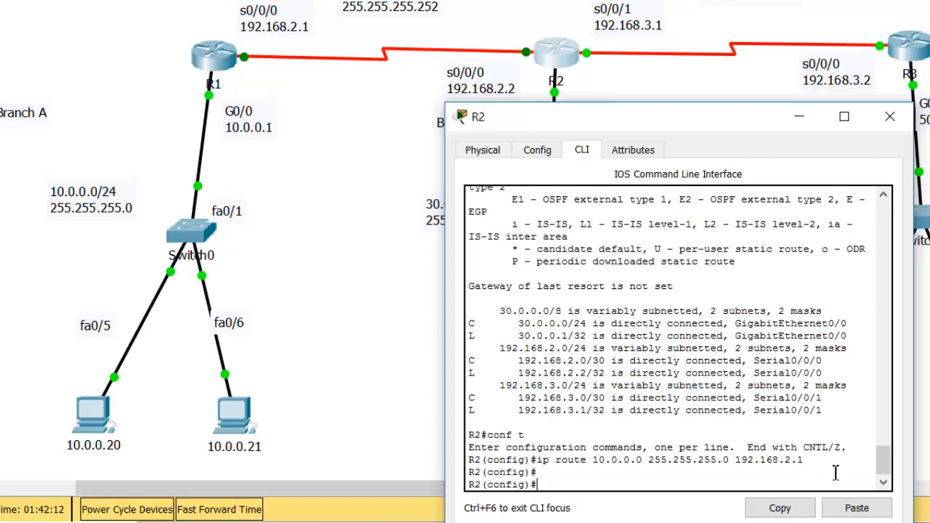
{"action": "type", "text": "ip route"}
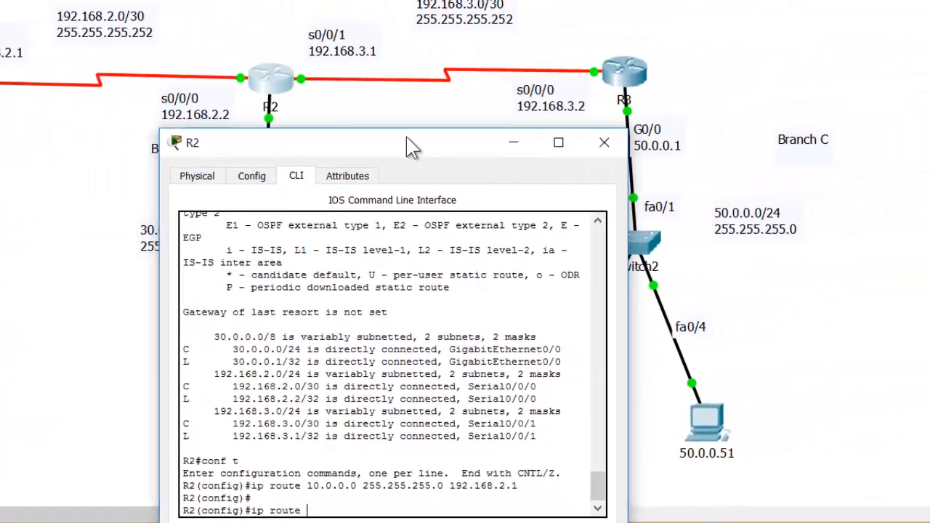
{"action": "left_click_drag", "start_coordinate": [696, 118], "coordinate": [535, 76]}
{"action": "left_click_drag", "start_coordinate": [247, 102], "coordinate": [246, 102]}
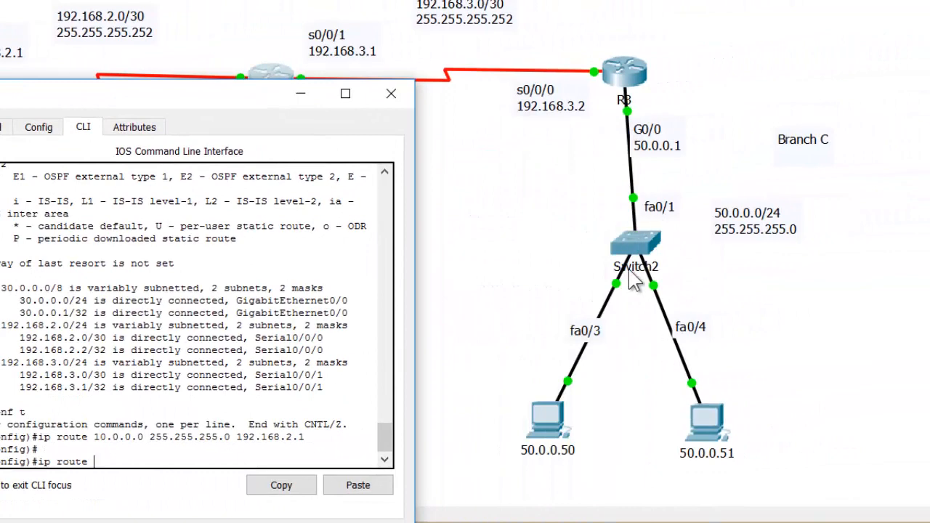
{"action": "type", "text": "route 50.0.0.0 2"}
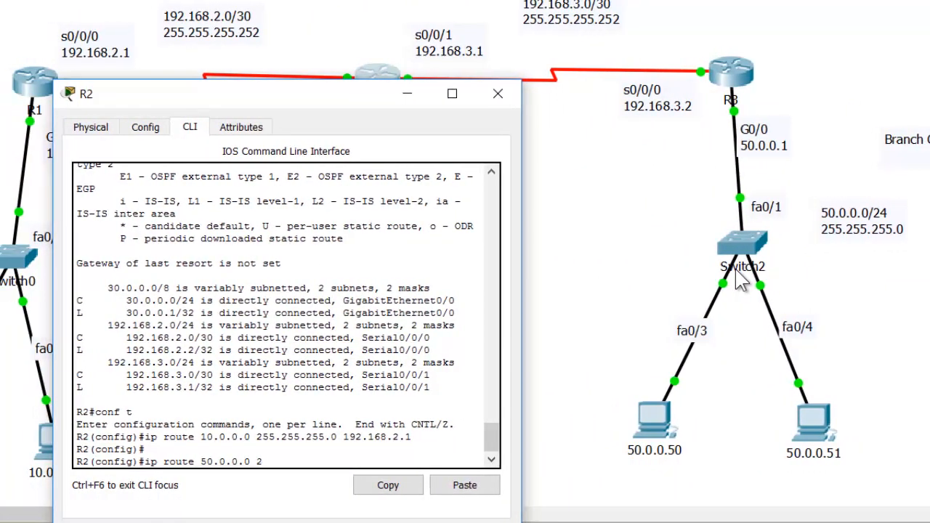
{"action": "type", "text": "55.255.255.0"}
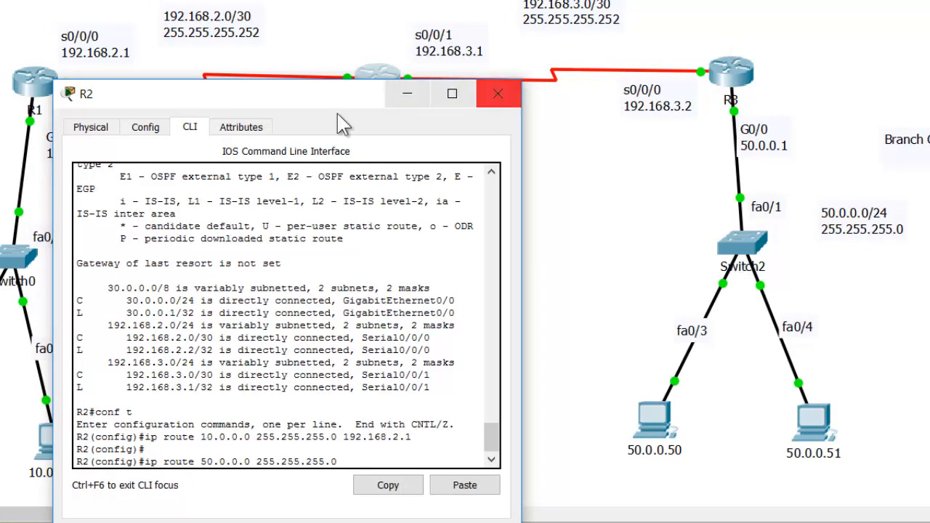
{"action": "left_click_drag", "start_coordinate": [269, 89], "coordinate": [216, 80]}
{"action": "type", "text": ".255.0 192.1"}
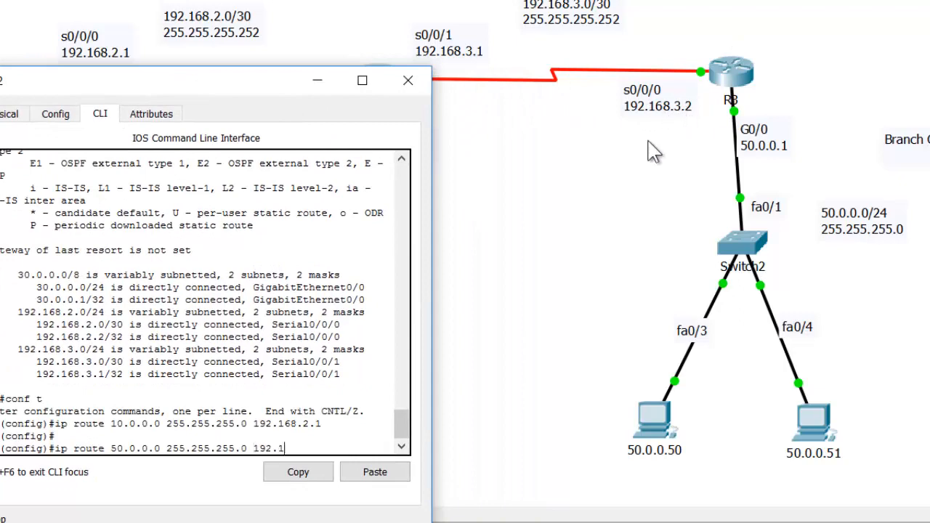
{"action": "type", "text": "68.3.2"}
{"action": "key", "text": "Return"}
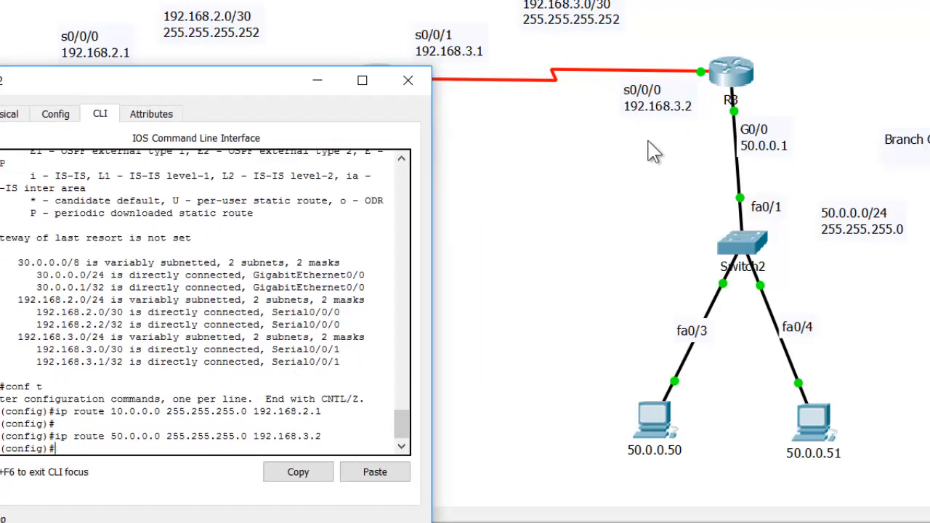
Leave R2's configuration mode and show its IP routing table with show ip route.
{"action": "type", "text": "end"}
{"action": "key", "text": "Return"}
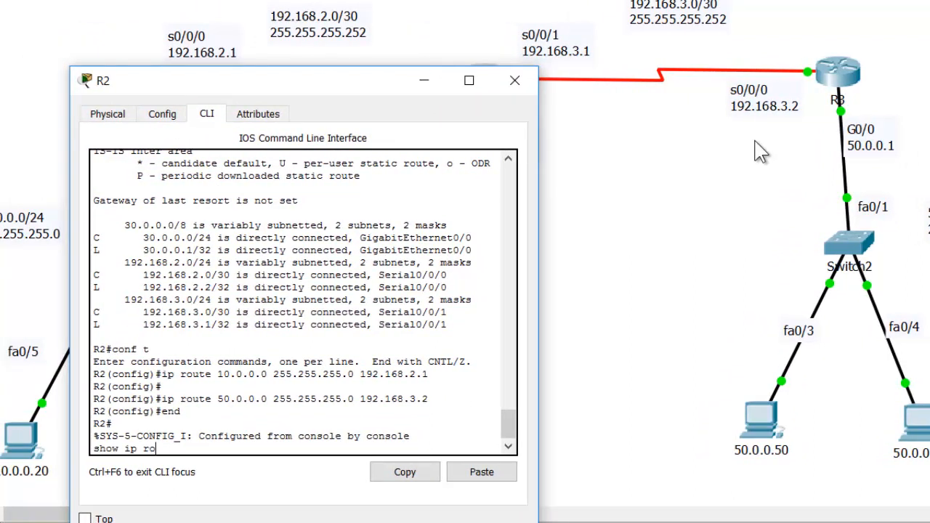
{"action": "type", "text": "show ip route"}
{"action": "key", "text": "Return"}
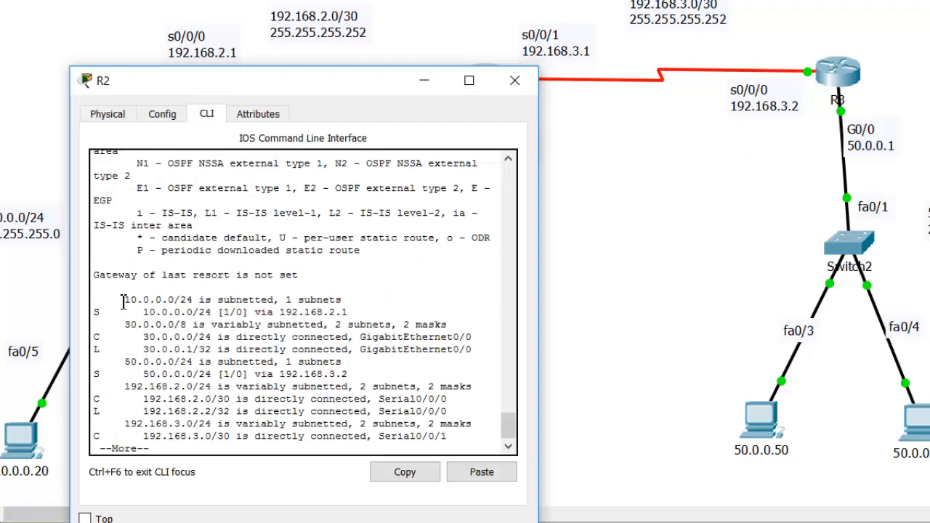
Examine R2's routing table entries for the branch and WAN networks against the topology.
{"action": "left_click_drag", "start_coordinate": [124, 299], "coordinate": [182, 302]}
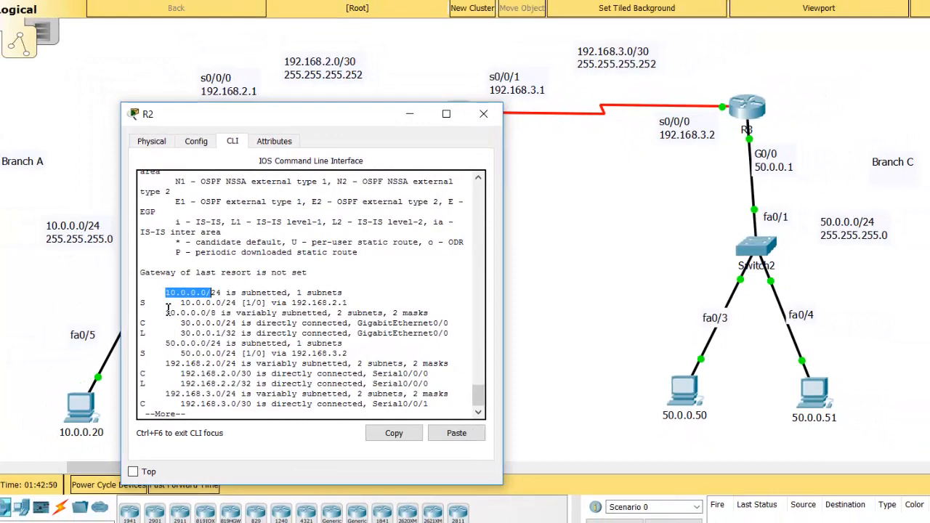
{"action": "left_click_drag", "start_coordinate": [164, 313], "coordinate": [212, 314]}
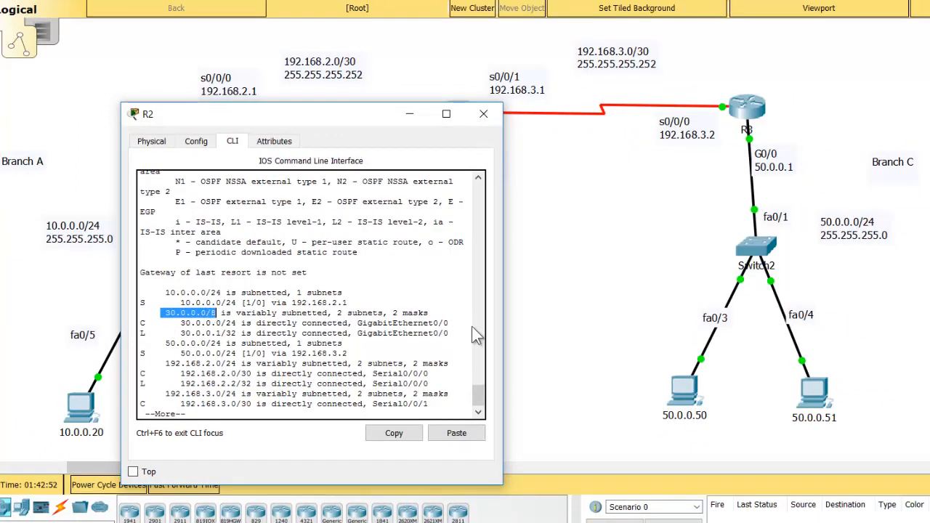
{"action": "left_click_drag", "start_coordinate": [331, 120], "coordinate": [584, 110]}
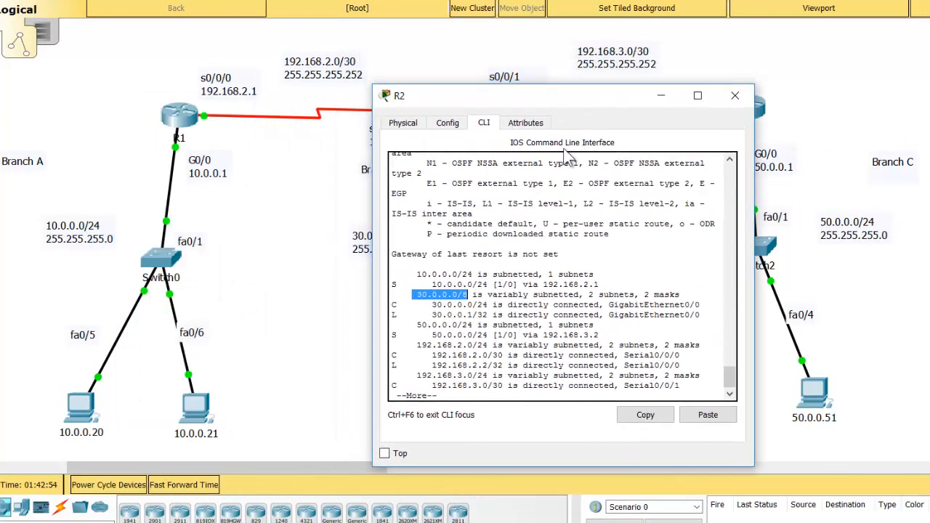
{"action": "left_click_drag", "start_coordinate": [414, 325], "coordinate": [485, 326]}
{"action": "left_click_drag", "start_coordinate": [419, 349], "coordinate": [485, 350]}
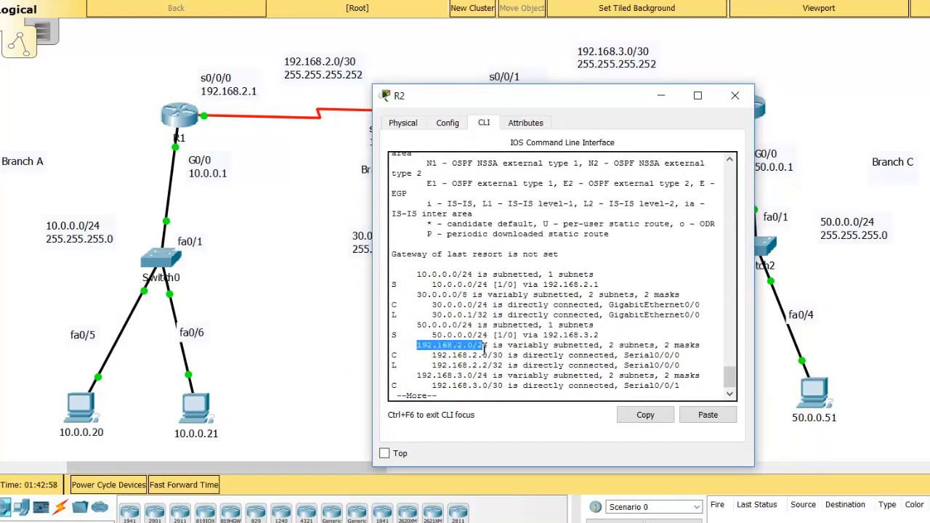
{"action": "left_click_drag", "start_coordinate": [425, 376], "coordinate": [513, 375]}
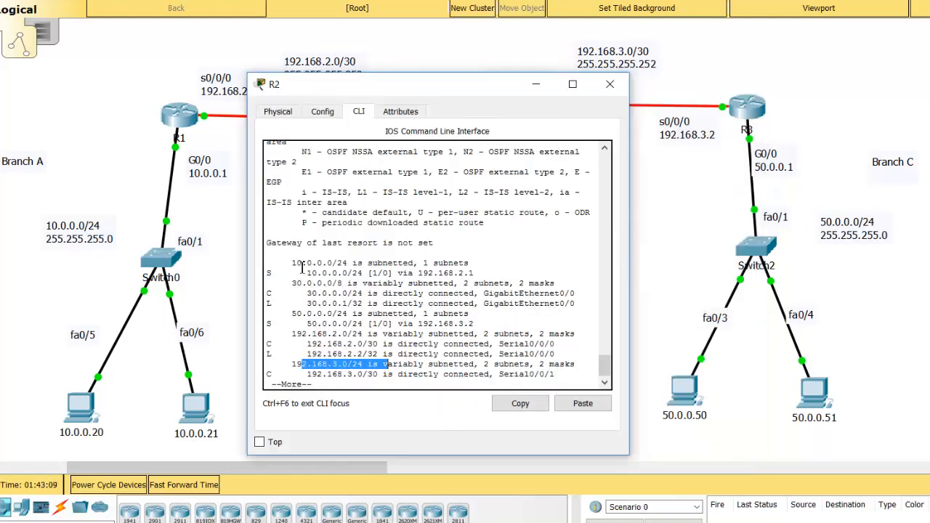
{"action": "left_click_drag", "start_coordinate": [427, 93], "coordinate": [475, 111]}
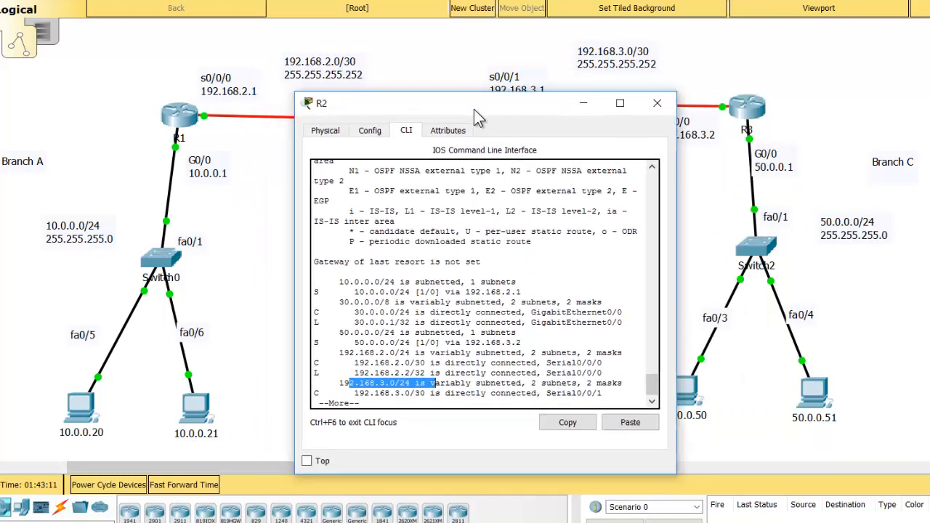
{"action": "scroll", "coordinate": [442, 308], "scroll_direction": "up", "scroll_amount": 3}
{"action": "scroll", "coordinate": [397, 215], "scroll_direction": "down", "scroll_amount": 3}
{"action": "double_click", "coordinate": [350, 331]}
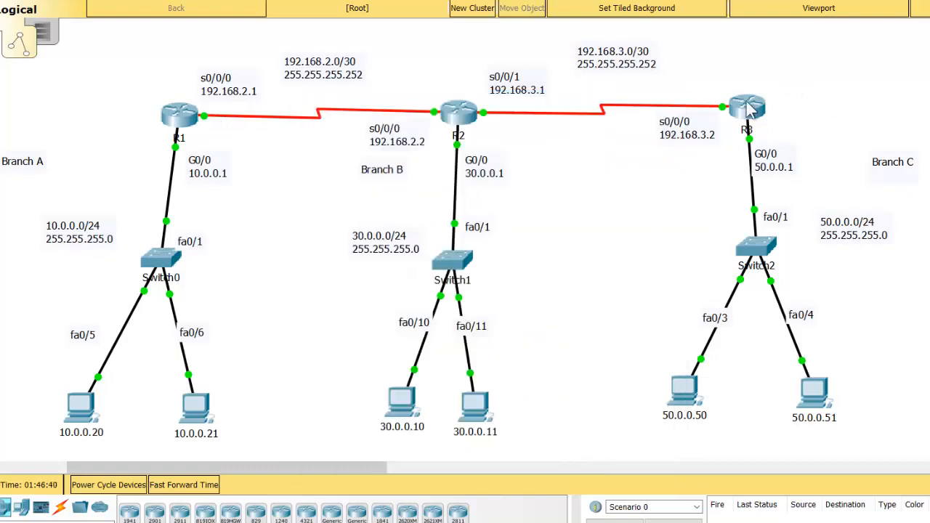
Log in to R3's command line with the console and enable passwords and show its IP routing table with show ip route.
{"action": "left_click", "coordinate": [748, 107]}
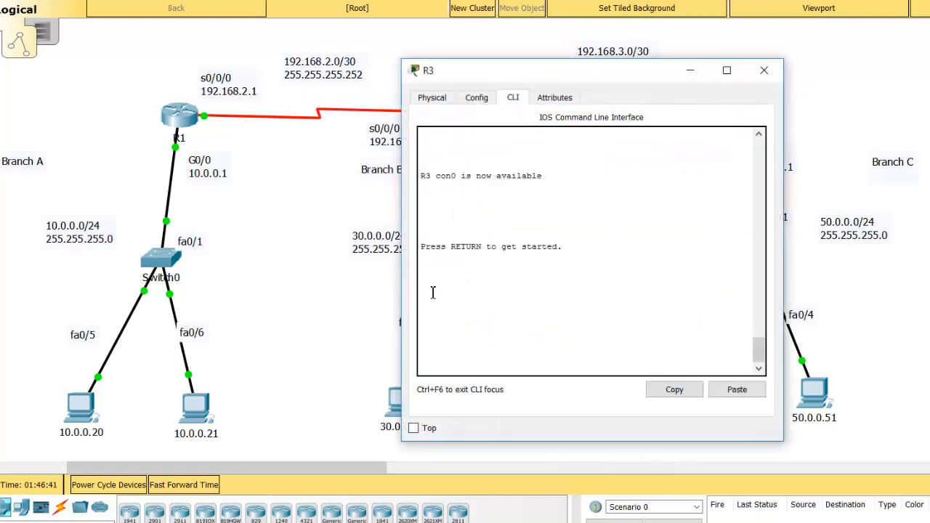
{"action": "key", "text": "Return"}
{"action": "key", "text": "Return"}
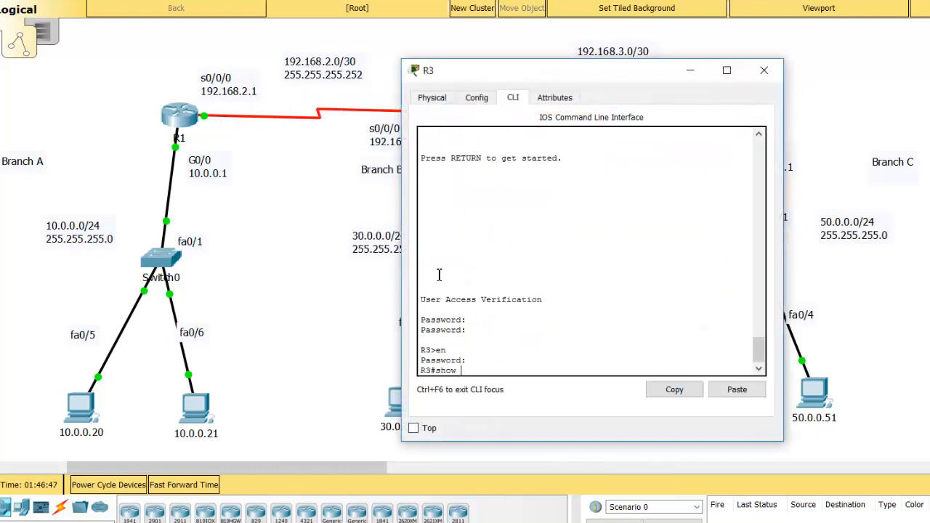
{"action": "type", "text": "te"}
{"action": "key", "text": "Return"}
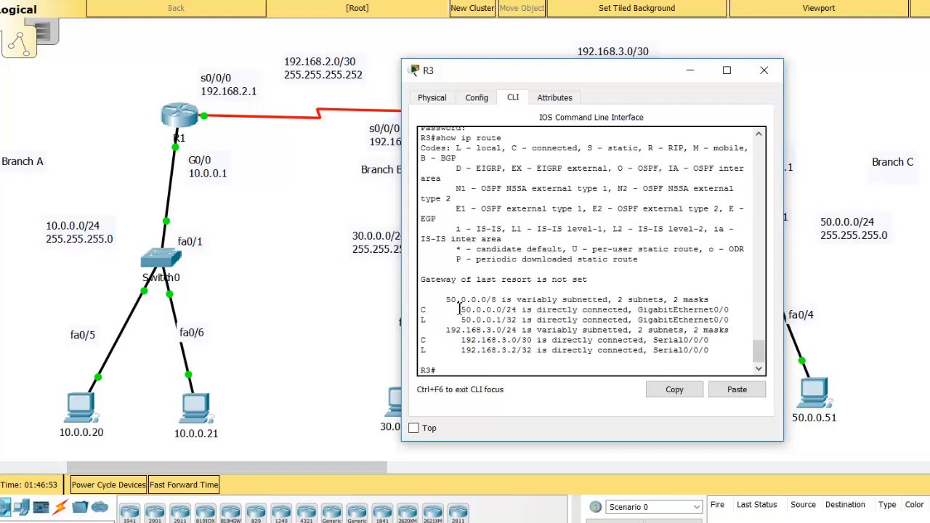
Compare the networks in R3's routing table with the topology to find which ones still need static routes.
{"action": "left_click_drag", "start_coordinate": [448, 304], "coordinate": [493, 302]}
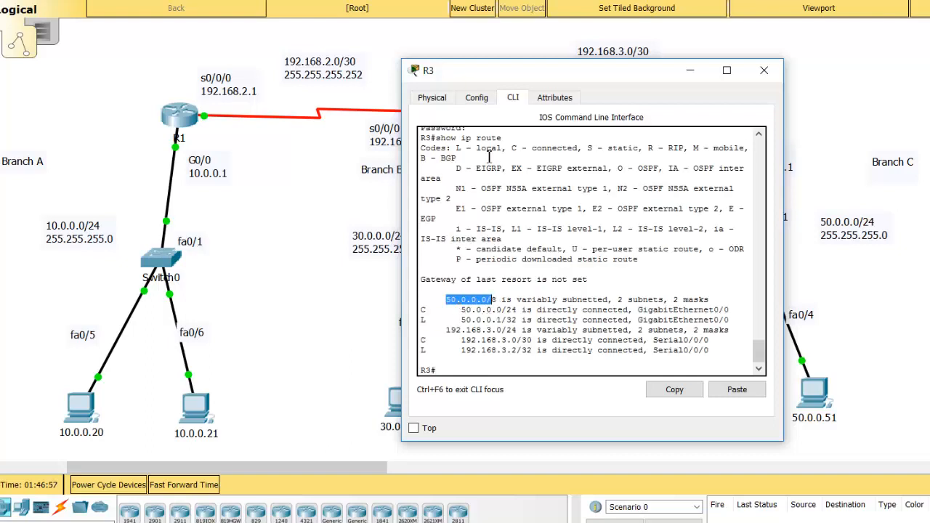
{"action": "left_click_drag", "start_coordinate": [566, 71], "coordinate": [379, 154]}
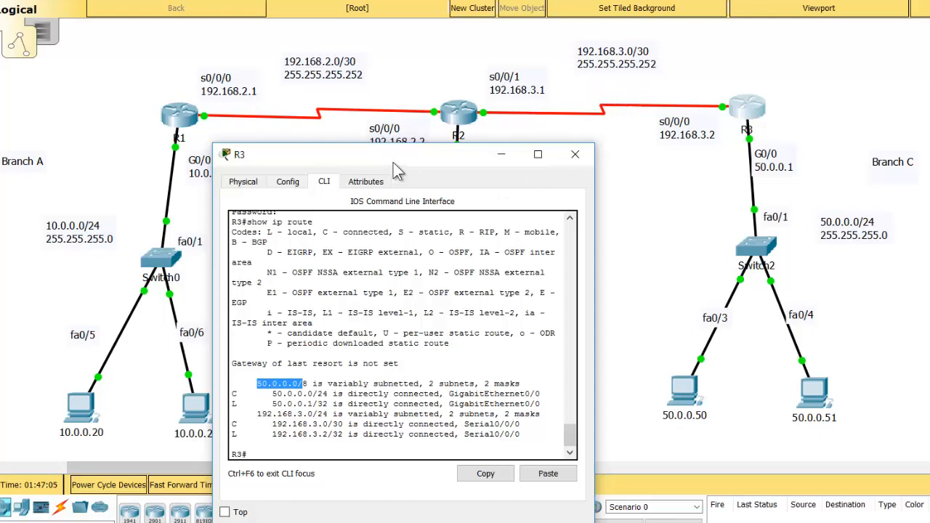
{"action": "left_click_drag", "start_coordinate": [398, 157], "coordinate": [811, 133]}
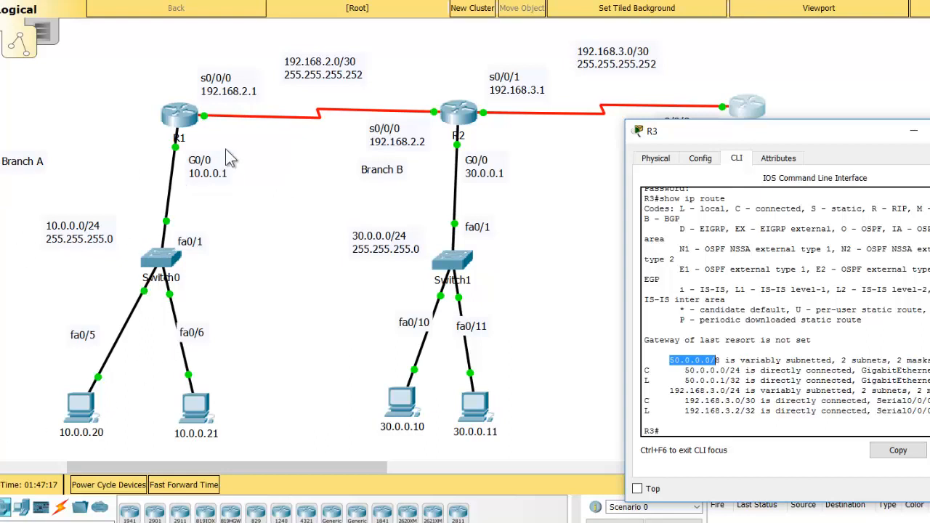
Enter R3's global configuration mode and add a static route to 30.0.0.0 with mask 255.255.255.0 via next hop 192.168.3.1.
{"action": "left_click", "coordinate": [692, 431]}
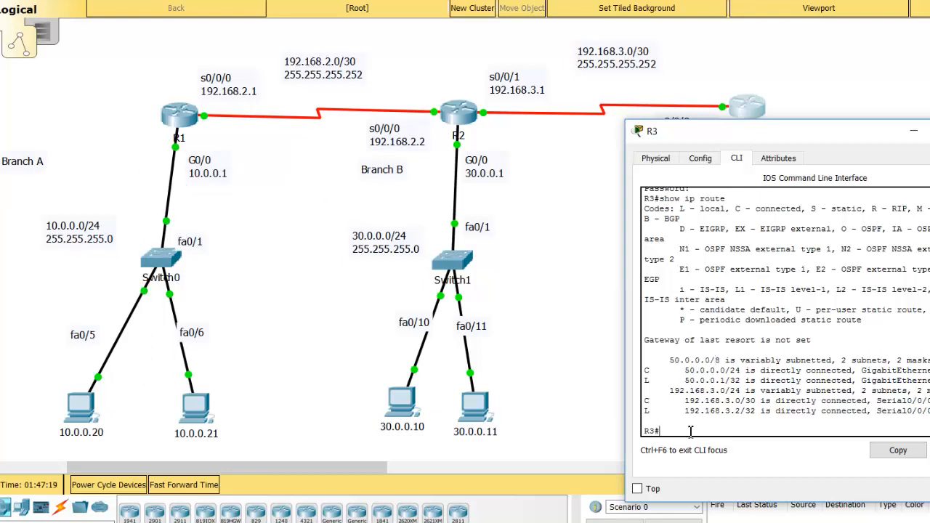
{"action": "type", "text": "conf t"}
{"action": "key", "text": "Return"}
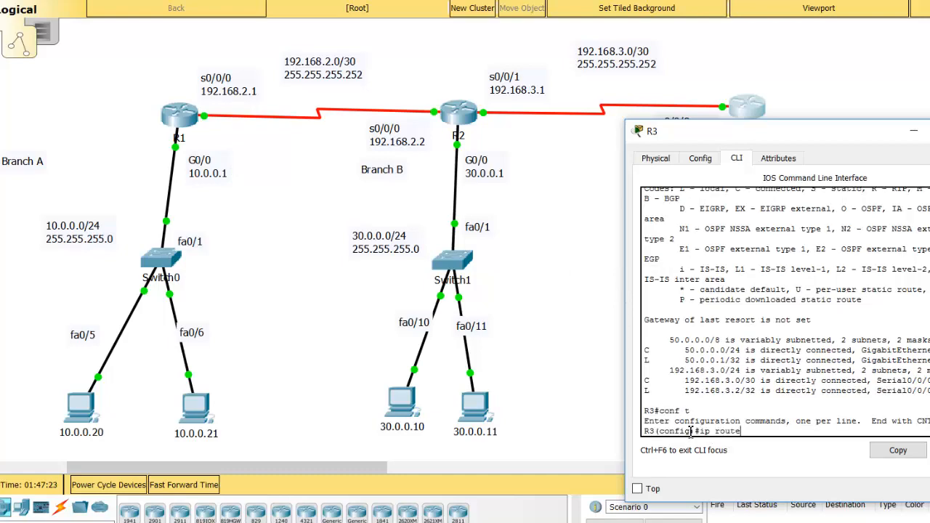
{"action": "type", "text": "ip route 30.0."}
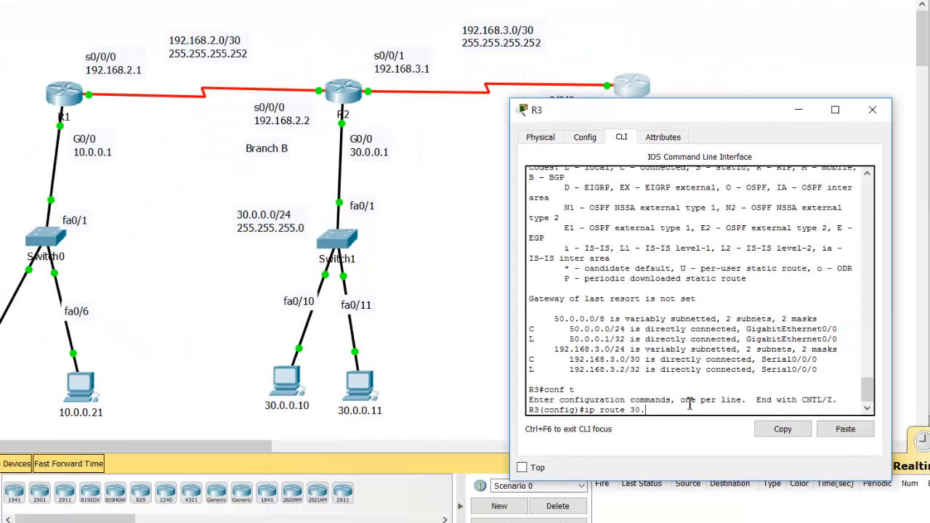
{"action": "type", "text": "0.0"}
{"action": "type", "text": " 255"}
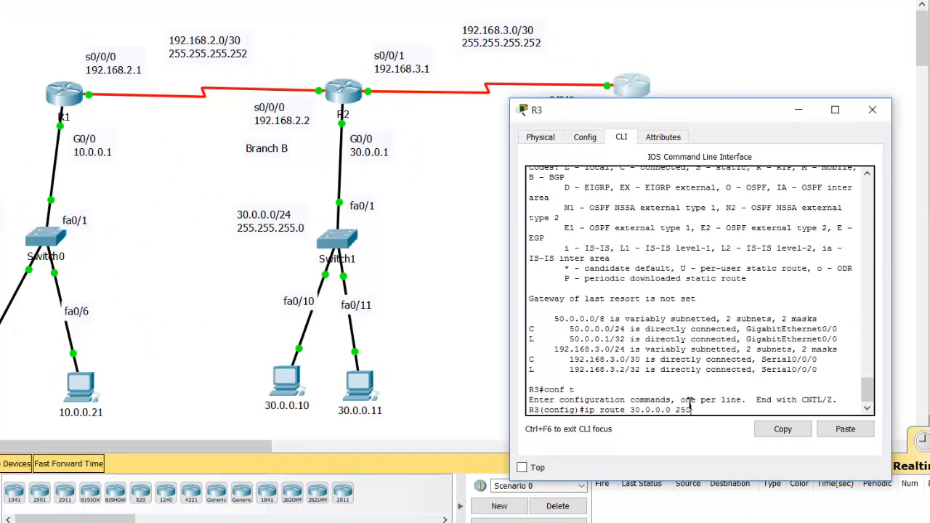
{"action": "type", "text": ".255.255.0"}
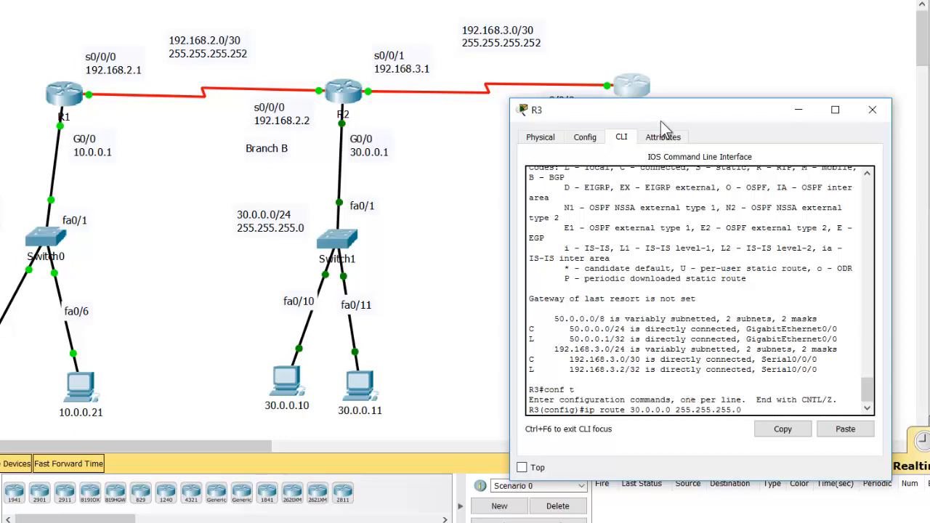
{"action": "left_click_drag", "start_coordinate": [672, 111], "coordinate": [574, 210]}
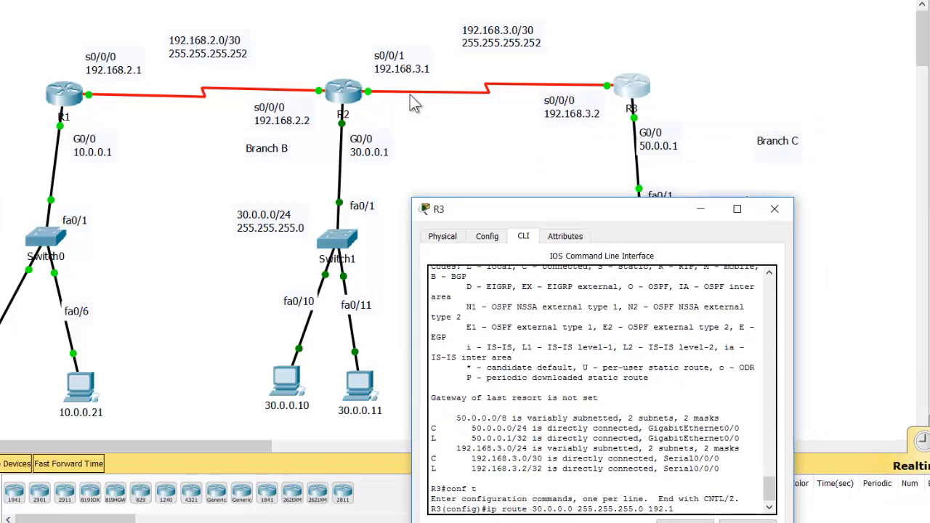
{"action": "type", "text": ".168.3"}
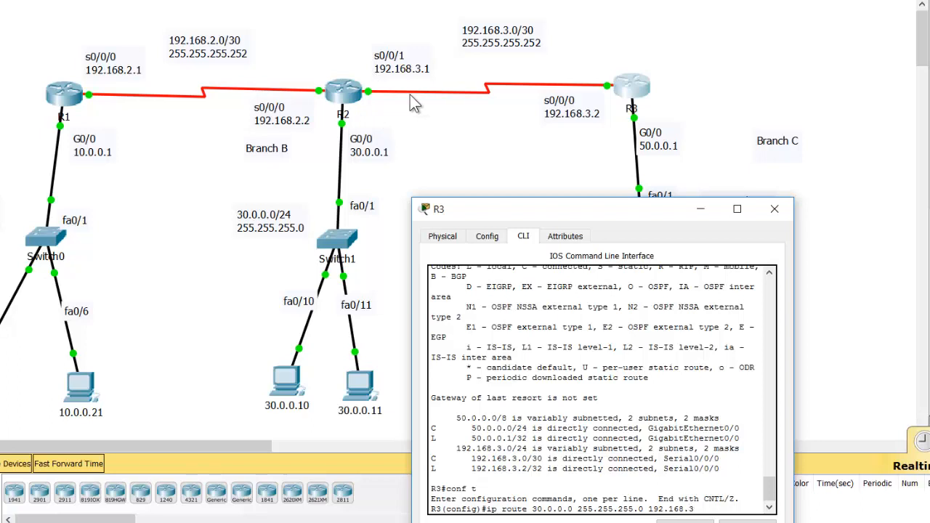
{"action": "type", "text": ".1"}
{"action": "key", "text": "Return"}
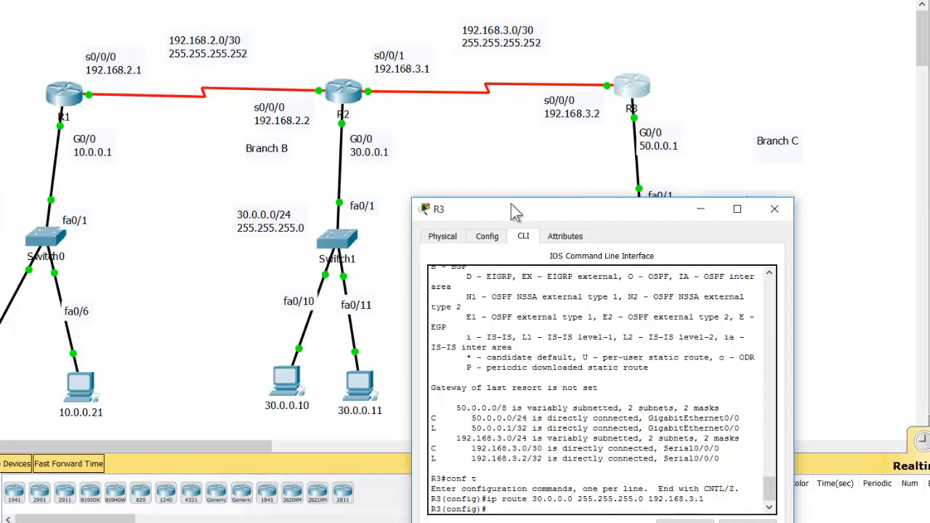
Add a static route on R3 to 192.168.2.0 with mask 255.255.255.252 via next hop 192.168.3.1.
{"action": "left_click_drag", "start_coordinate": [523, 198], "coordinate": [521, 115]}
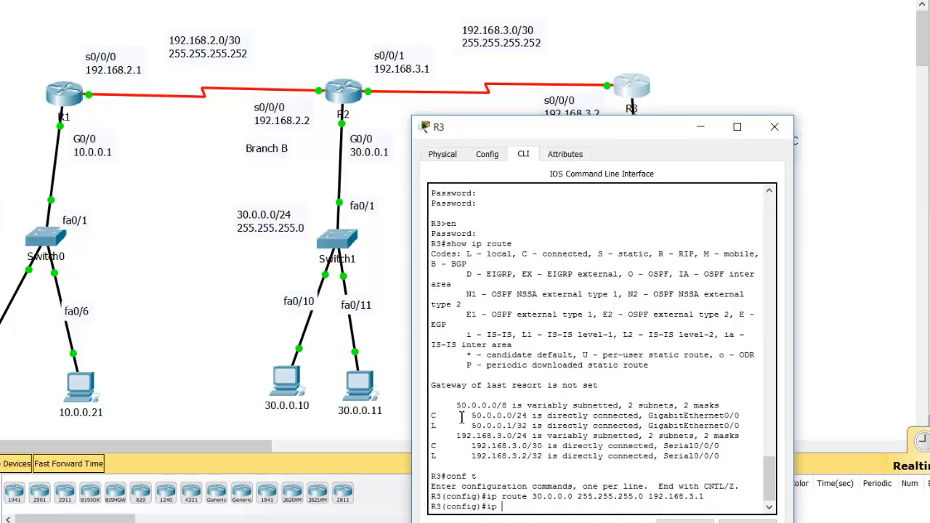
{"action": "type", "text": "ute 18"}
{"action": "key", "text": "BackSpace"}
{"action": "type", "text": "92.168.2.0 255.255.255.252 192."}
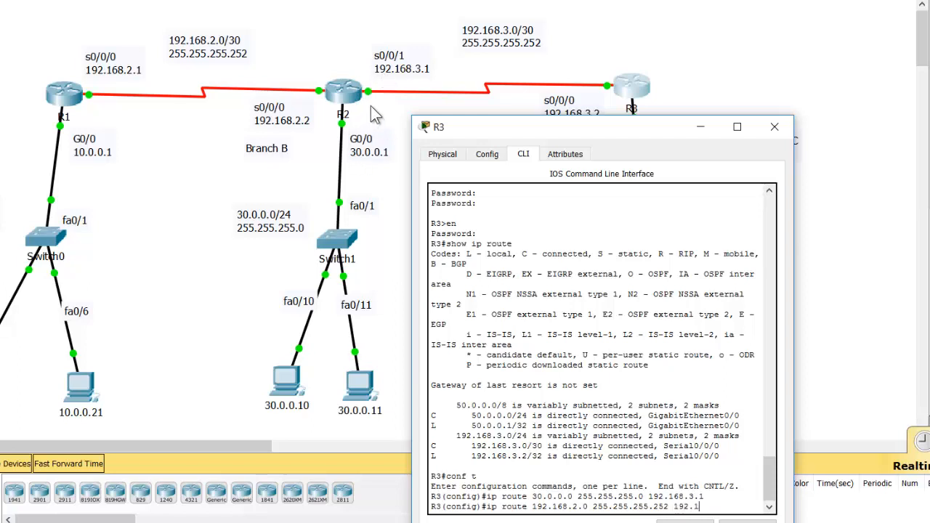
{"action": "type", "text": "168.3.1"}
{"action": "key", "text": "Return"}
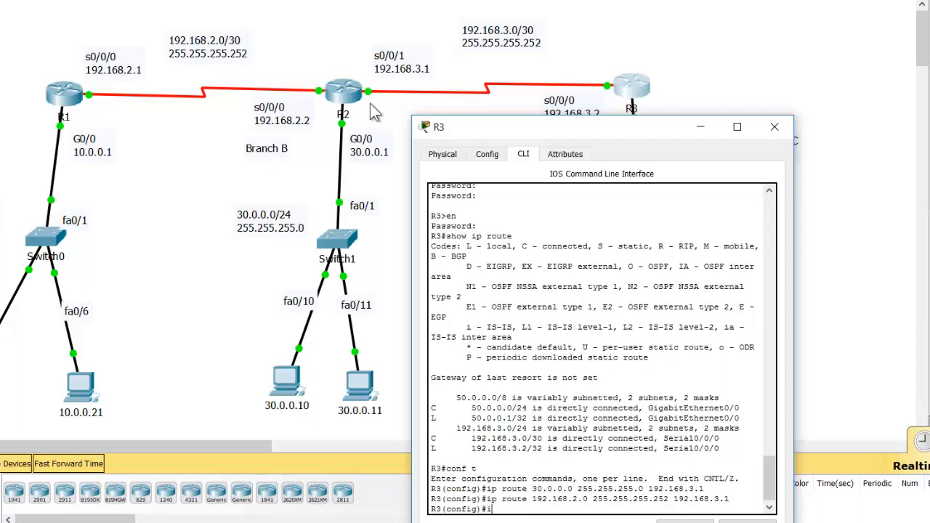
Add a static route on R3 to 10.0.0.0 with mask 255.255.255.0 via next hop 192.168.3.1, and close R3's window.
{"action": "type", "text": "ip route 10.0.0.0 255.2"}
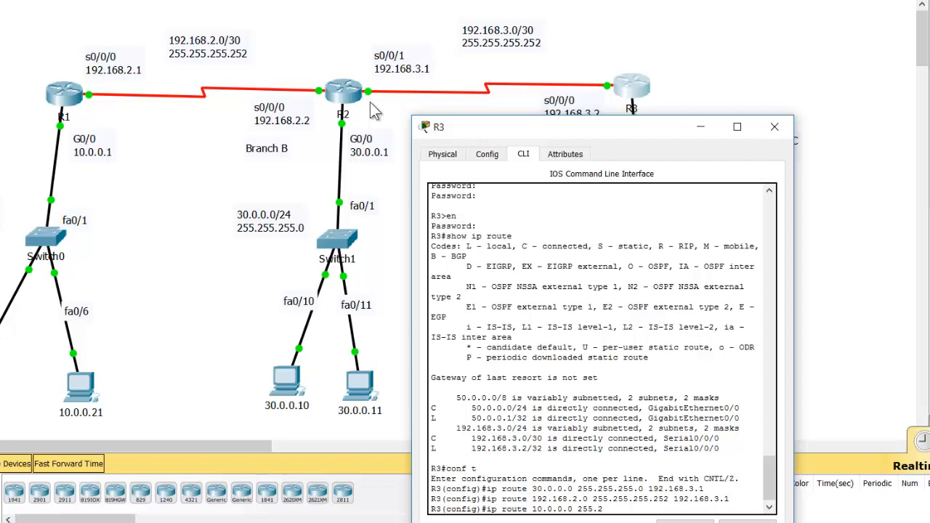
{"action": "type", "text": "55.255."}
{"action": "type", "text": "192.168"}
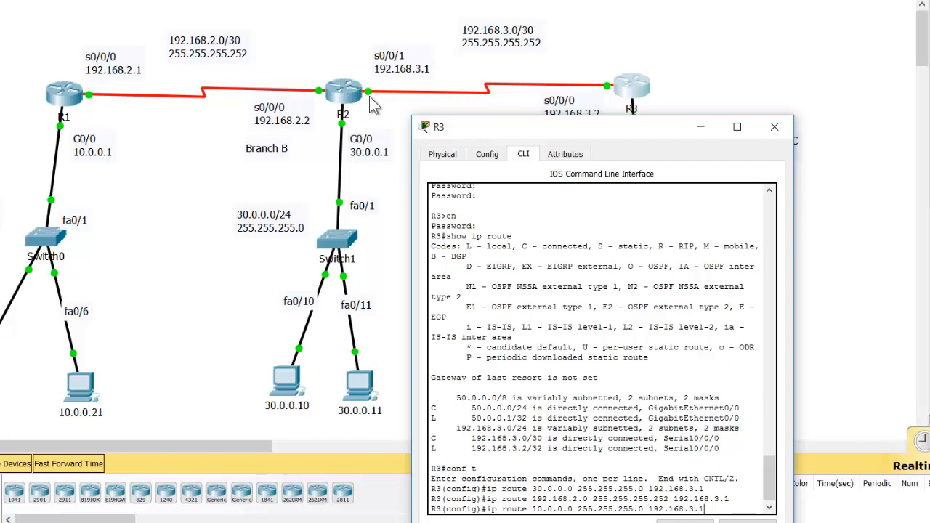
{"action": "type", "text": ".3.1"}
{"action": "key", "text": "Return"}
{"action": "key", "text": "Return"}
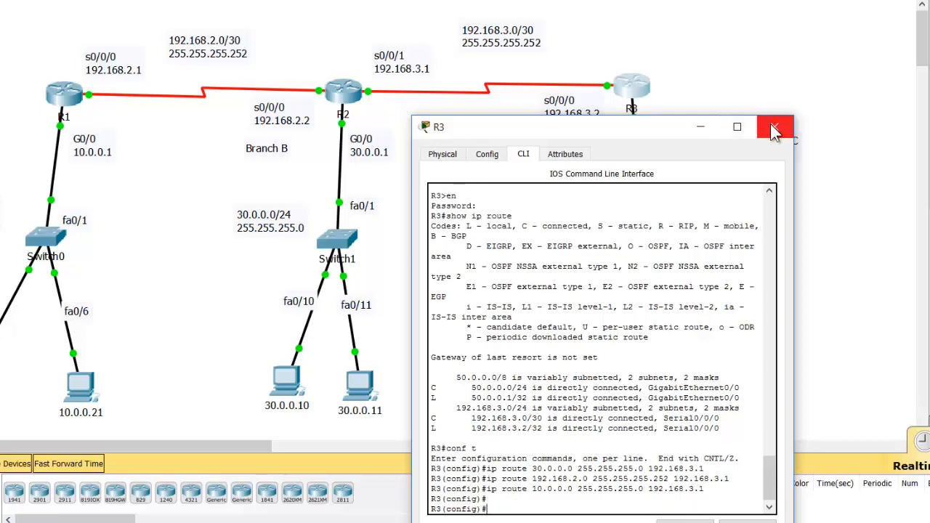
{"action": "left_click", "coordinate": [774, 131]}
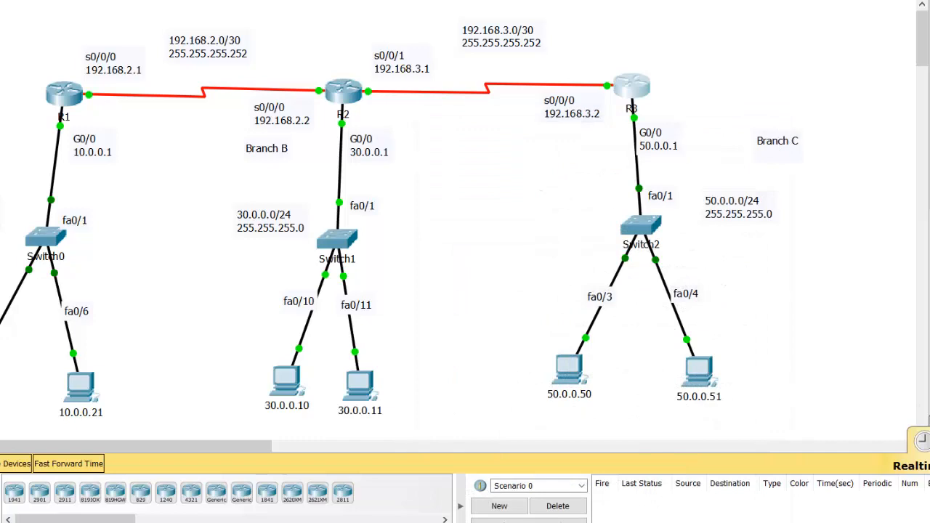
Test connectivity with a simple PDU from PC 10.0.0.20 to PC 30.0.0.10 and fast-forward the simulation time.
{"action": "left_click", "coordinate": [929, 188]}
{"action": "left_click", "coordinate": [572, 374]}
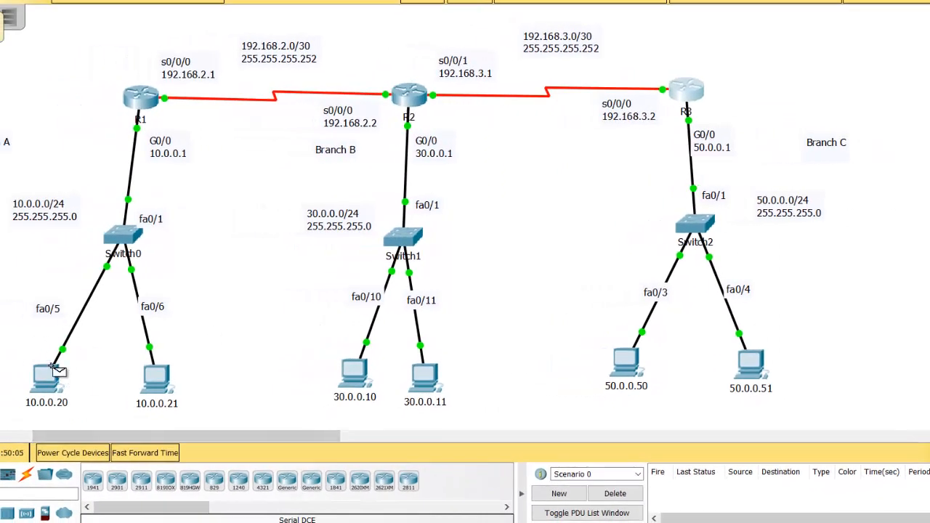
{"action": "left_click", "coordinate": [47, 383]}
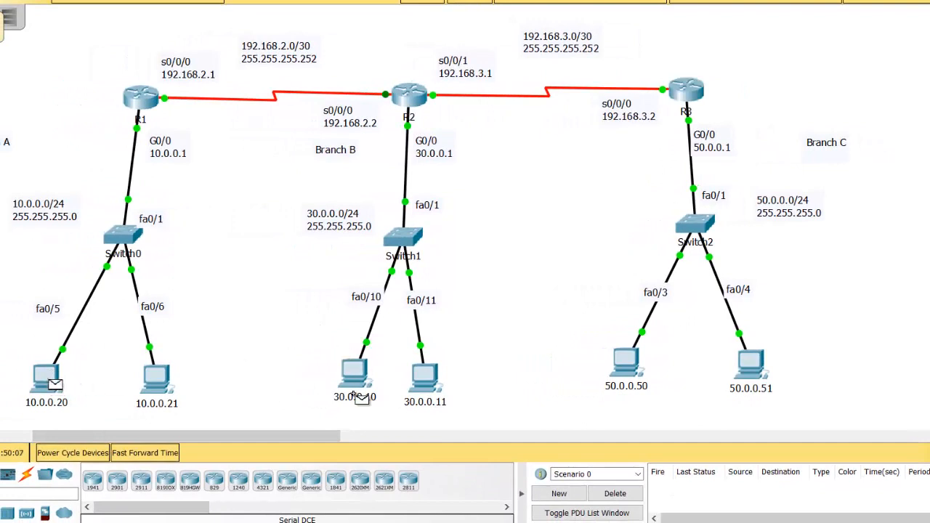
{"action": "left_click", "coordinate": [356, 383]}
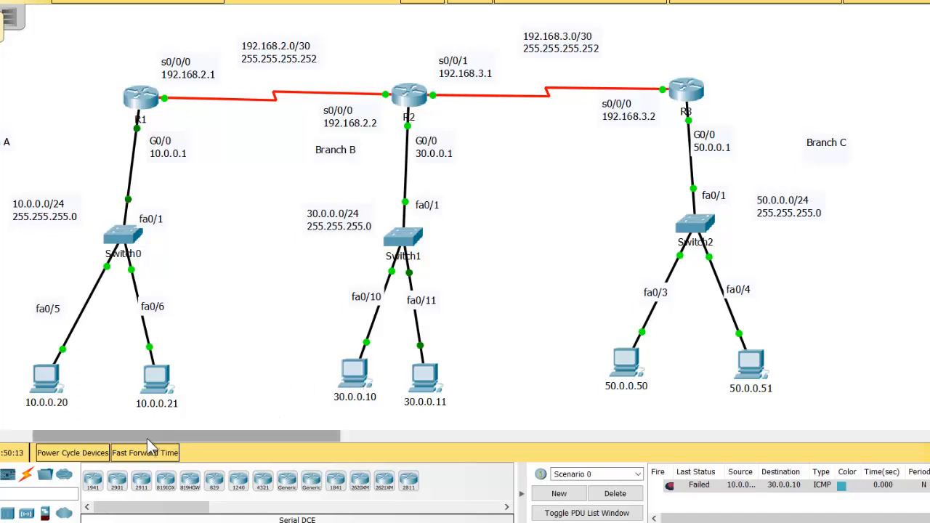
{"action": "left_click", "coordinate": [145, 453]}
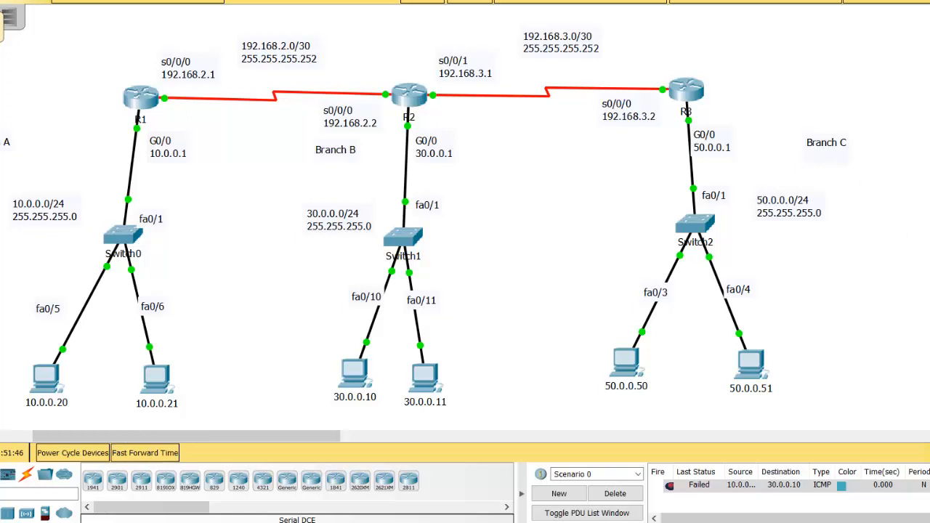
Clear the PDU test results and send a fresh simple PDU from PC 10.0.0.20 to PC 30.0.0.10.
{"action": "left_click", "coordinate": [632, 494]}
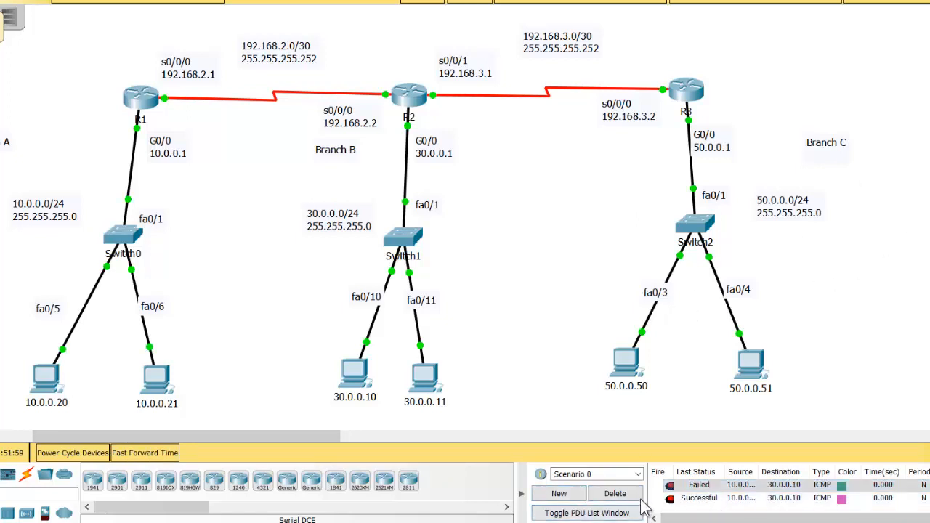
{"action": "left_click", "coordinate": [614, 494]}
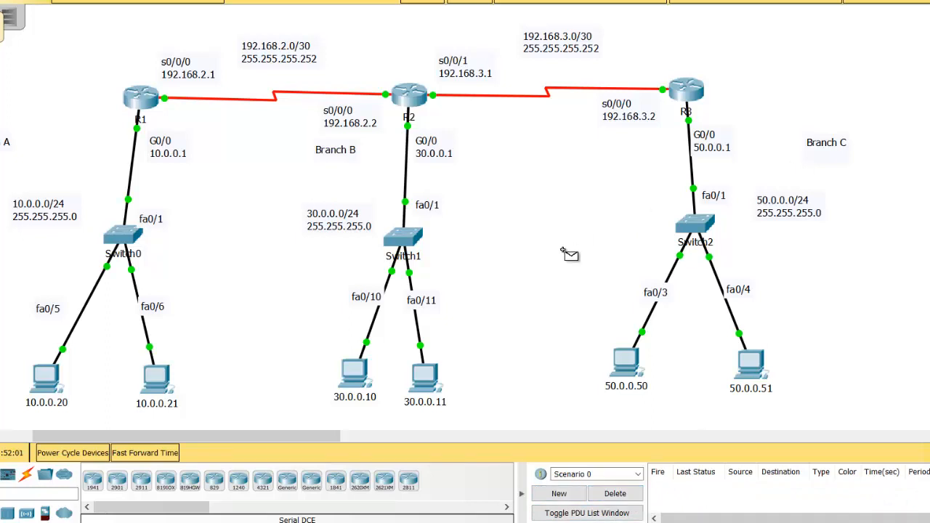
{"action": "left_click", "coordinate": [46, 379]}
{"action": "left_click", "coordinate": [352, 376]}
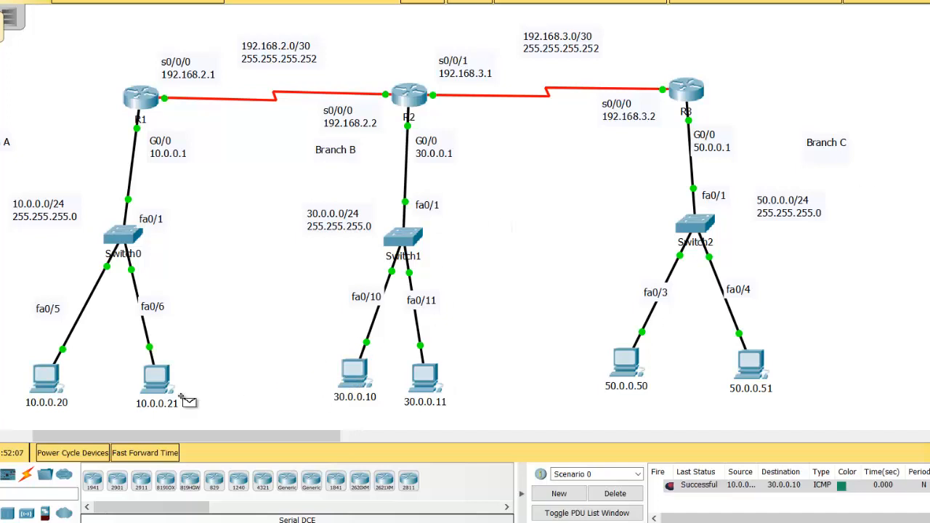
Send two simple PDUs in succession from PC 10.0.0.20 to PC 50.0.0.50 in Branch C.
{"action": "left_click", "coordinate": [48, 390]}
{"action": "left_click", "coordinate": [623, 374]}
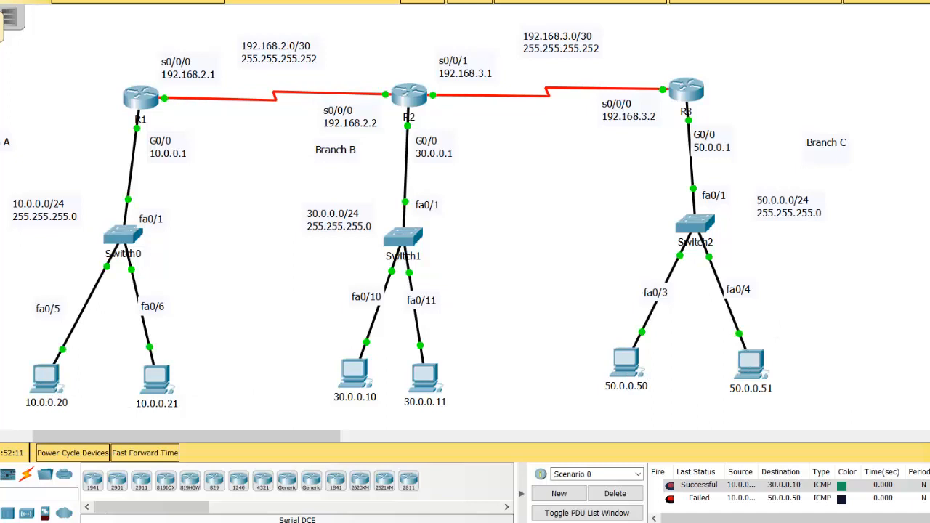
{"action": "left_click", "coordinate": [48, 378]}
{"action": "left_click", "coordinate": [620, 370]}
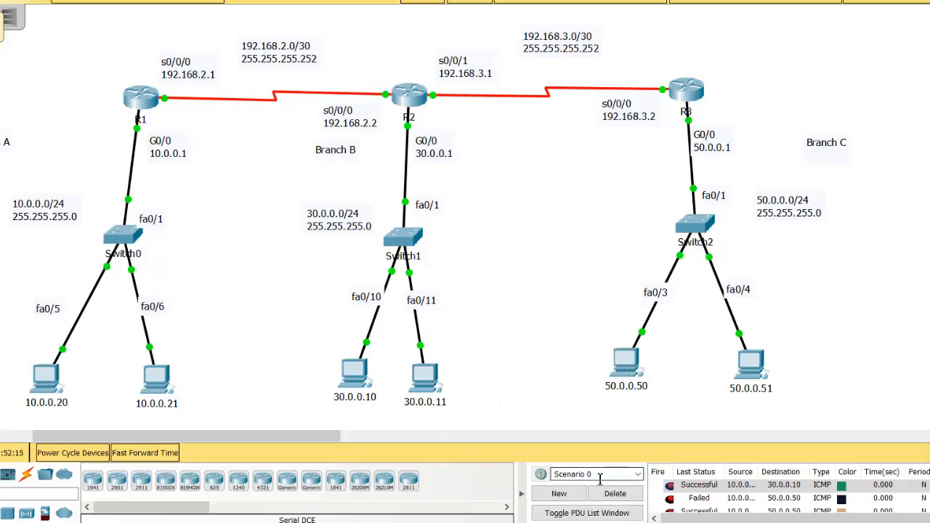
Clear the PDU list and test once more with a simple PDU from PC 10.0.0.20 to PC 50.0.0.50.
{"action": "left_click", "coordinate": [615, 494]}
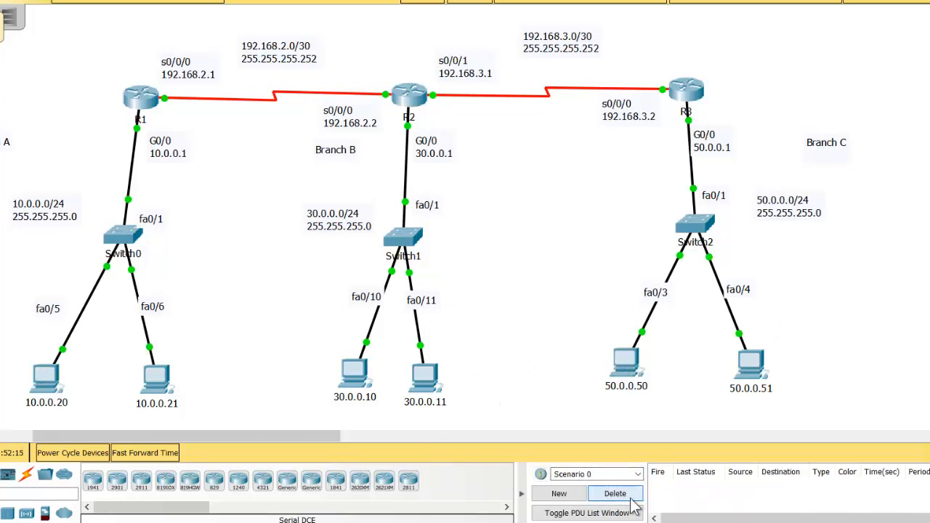
{"action": "left_click", "coordinate": [48, 376]}
{"action": "left_click", "coordinate": [625, 363]}
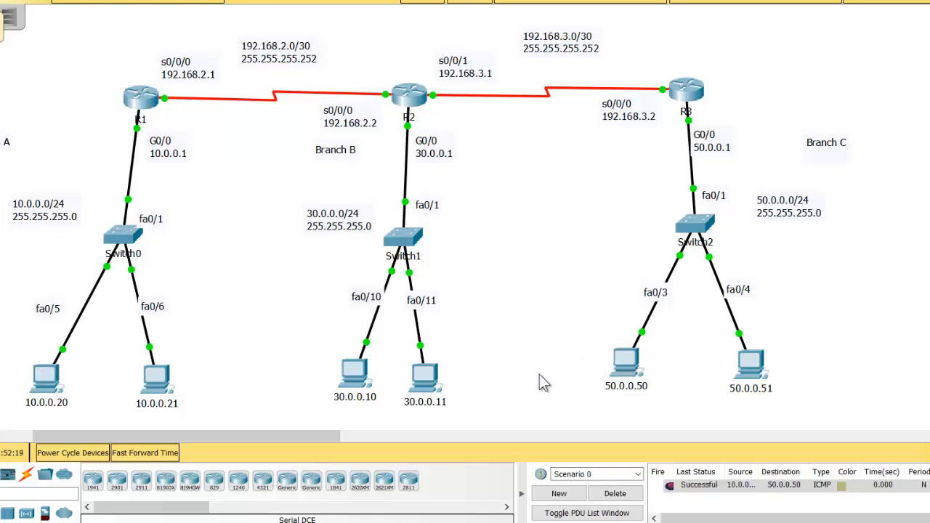